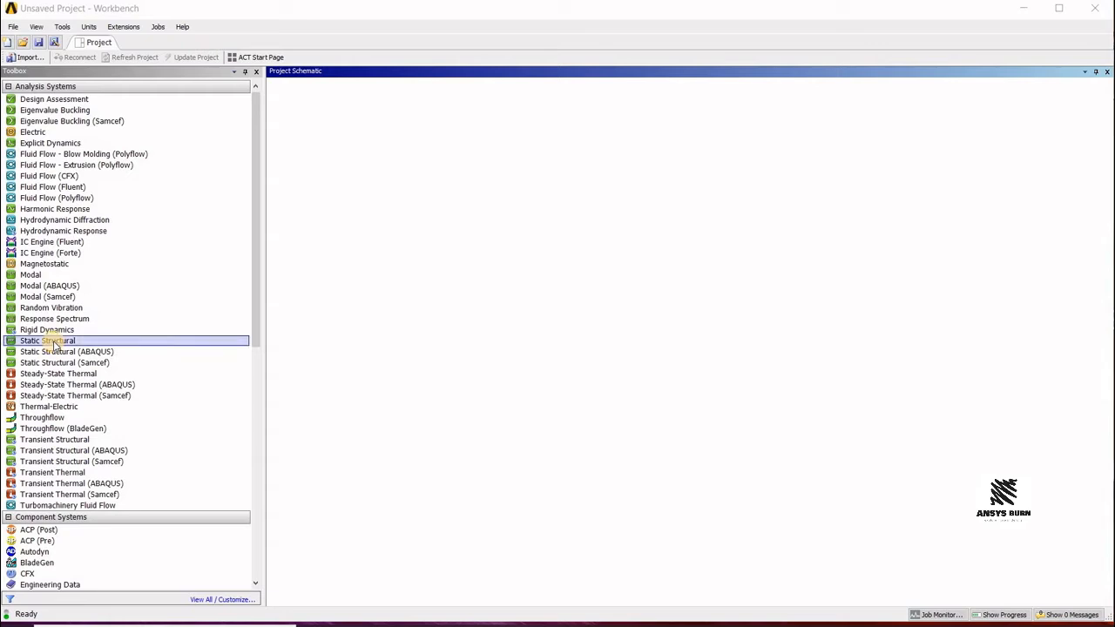
Step: Add a Static Structural analysis system to the project schematic and open its Engineering Data
left_click_drag(54, 341, 499, 243)
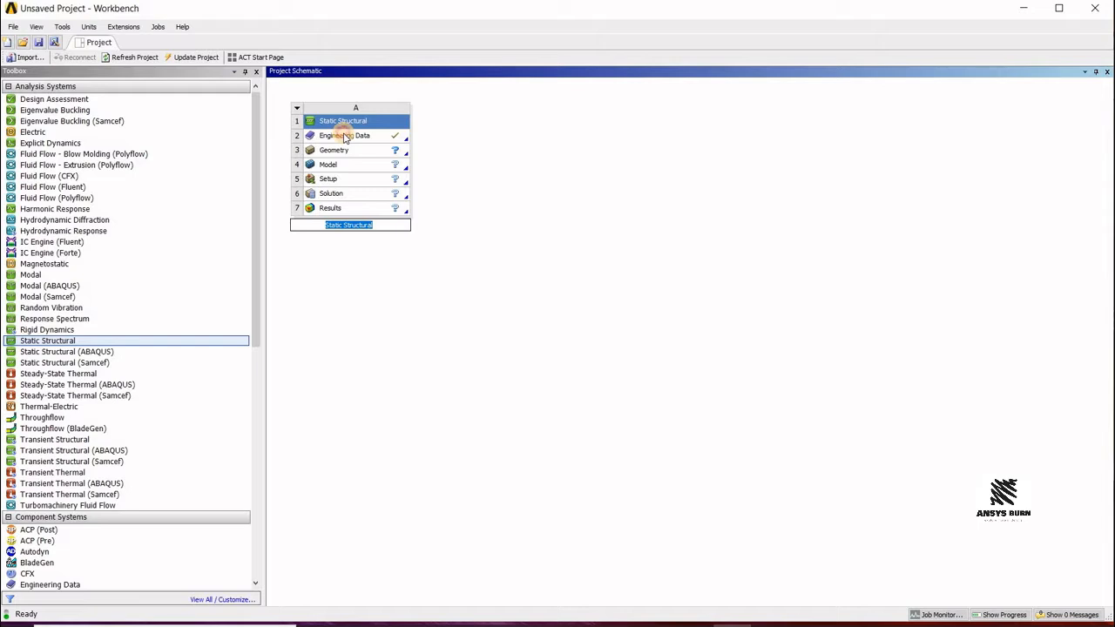
left_click(346, 138)
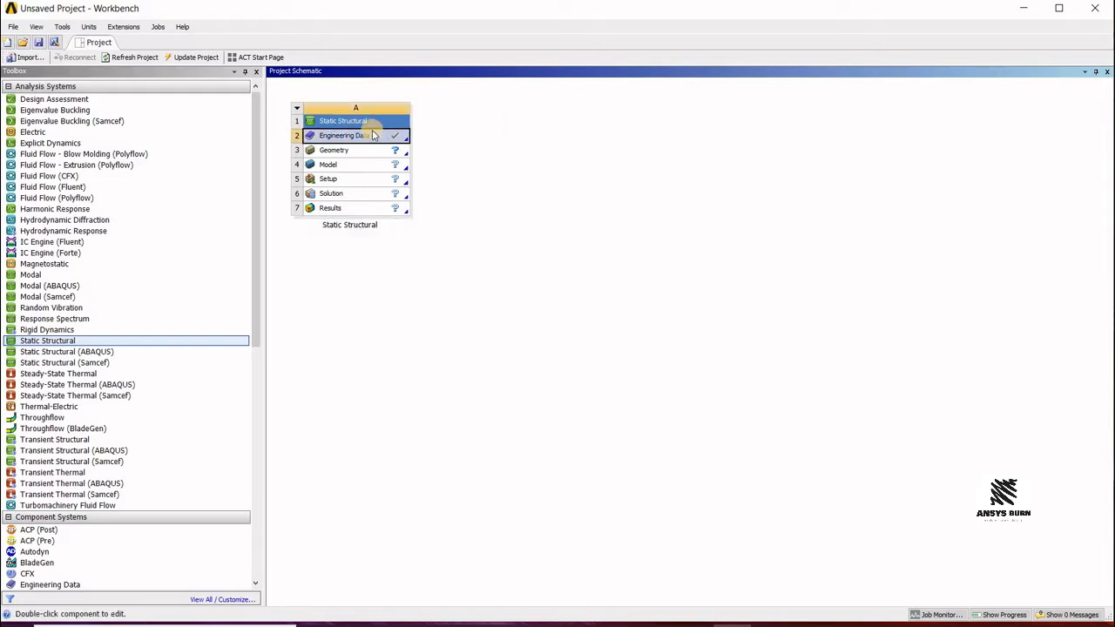
double_click(359, 135)
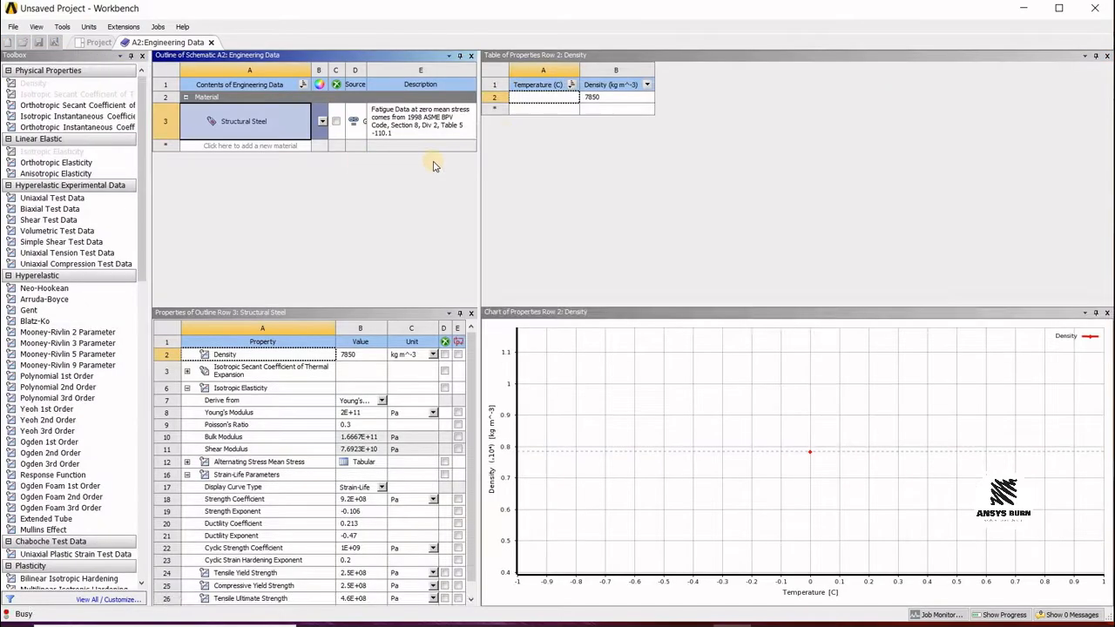
Step: Examine the Structural Steel properties and the General Materials library among the Engineering Data sources
left_click_drag(480, 159, 764, 159)
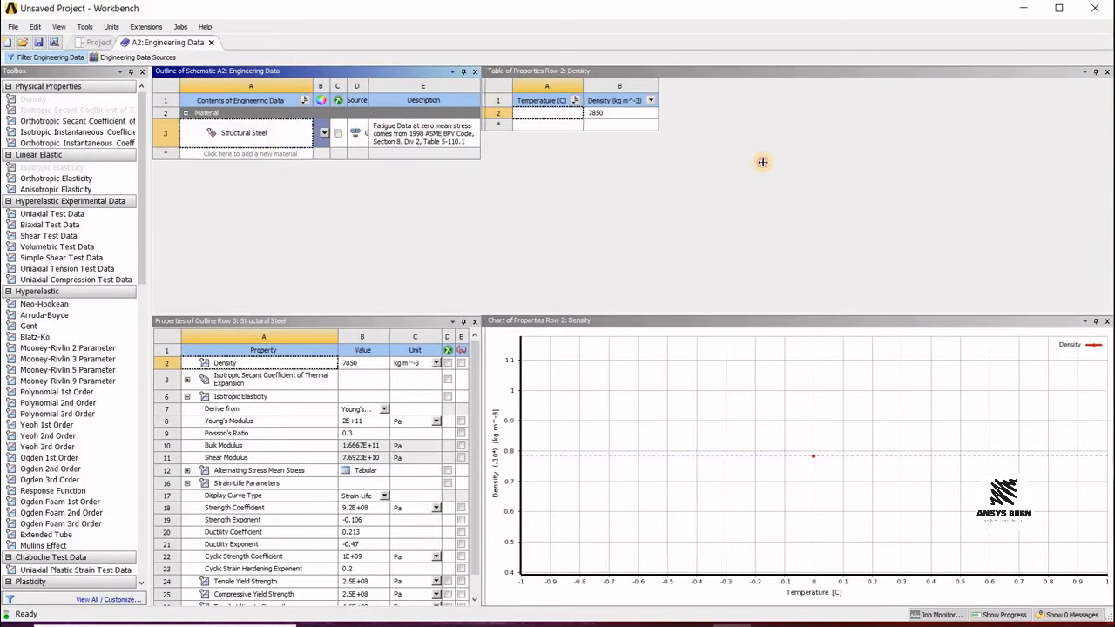
left_click(278, 130)
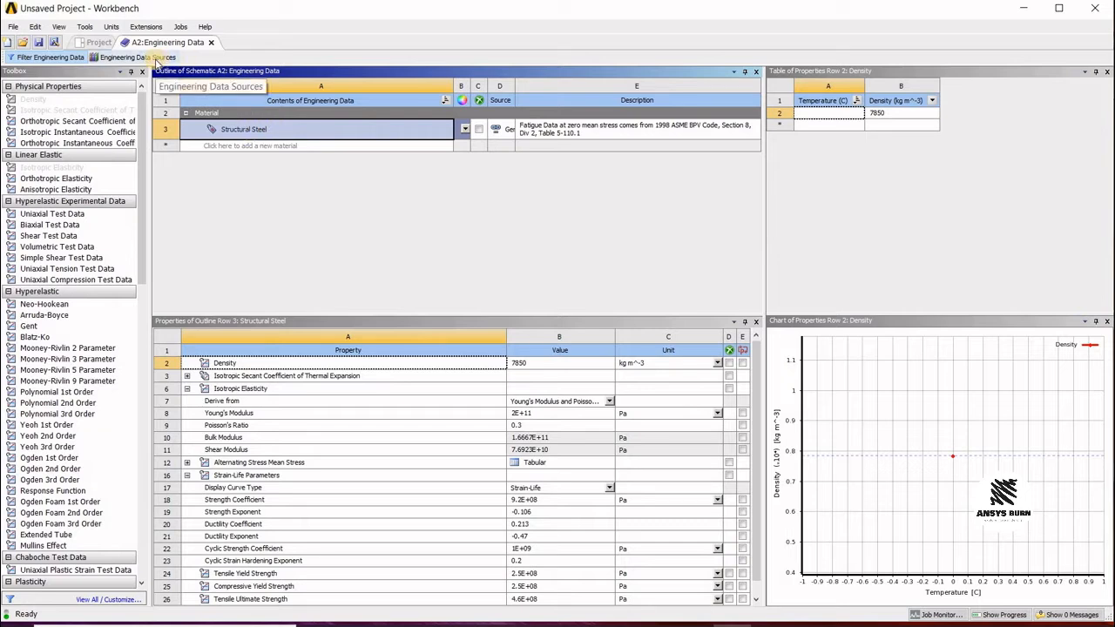
left_click(155, 58)
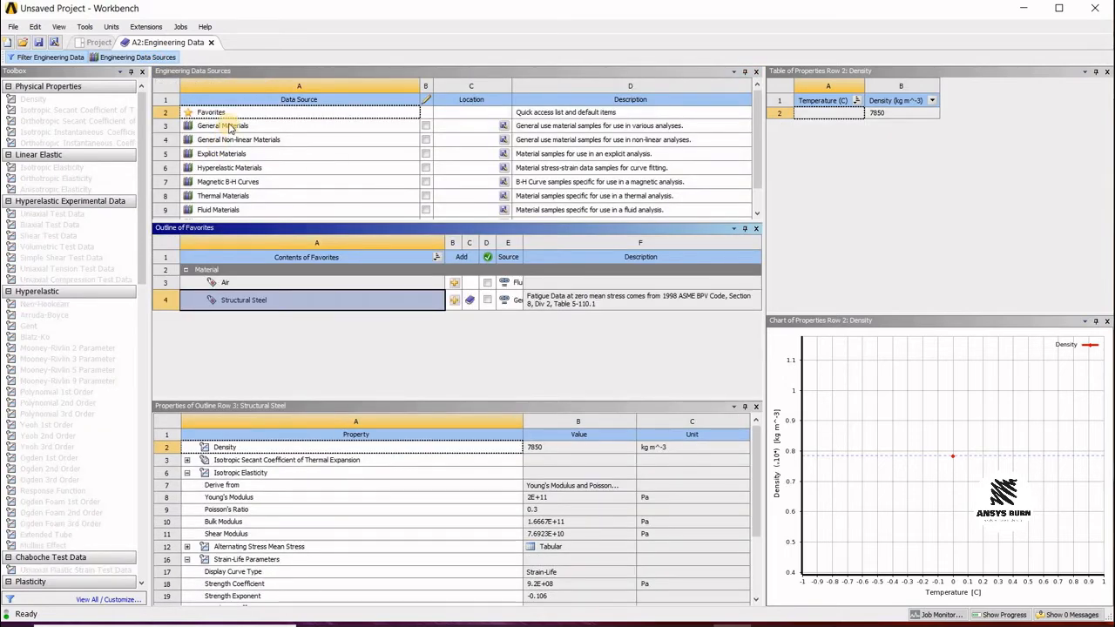
left_click(233, 127)
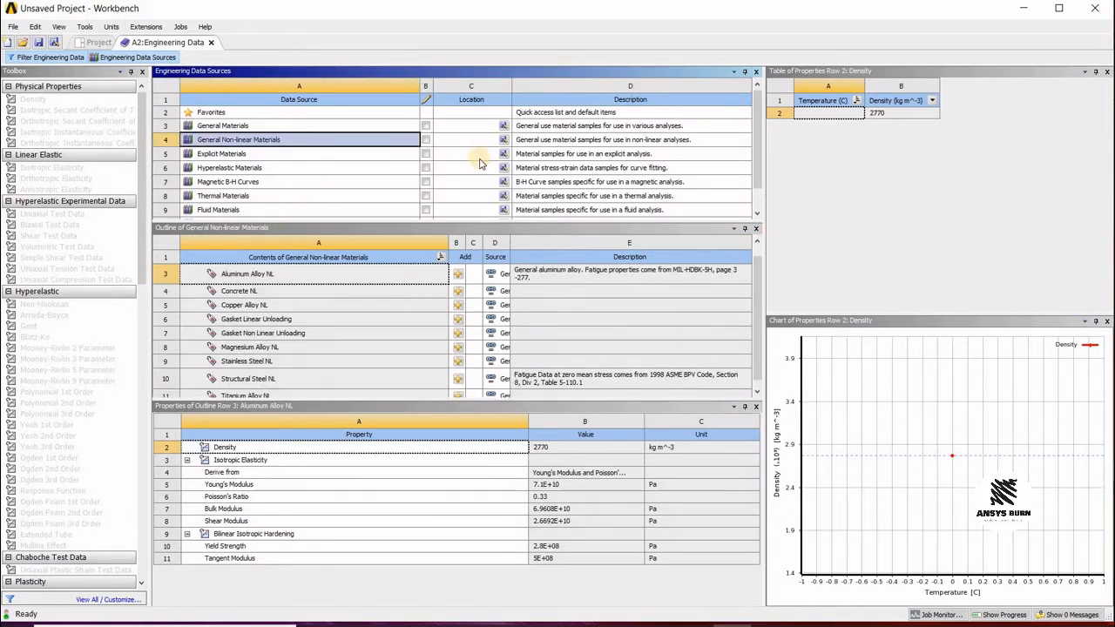
left_click(246, 127)
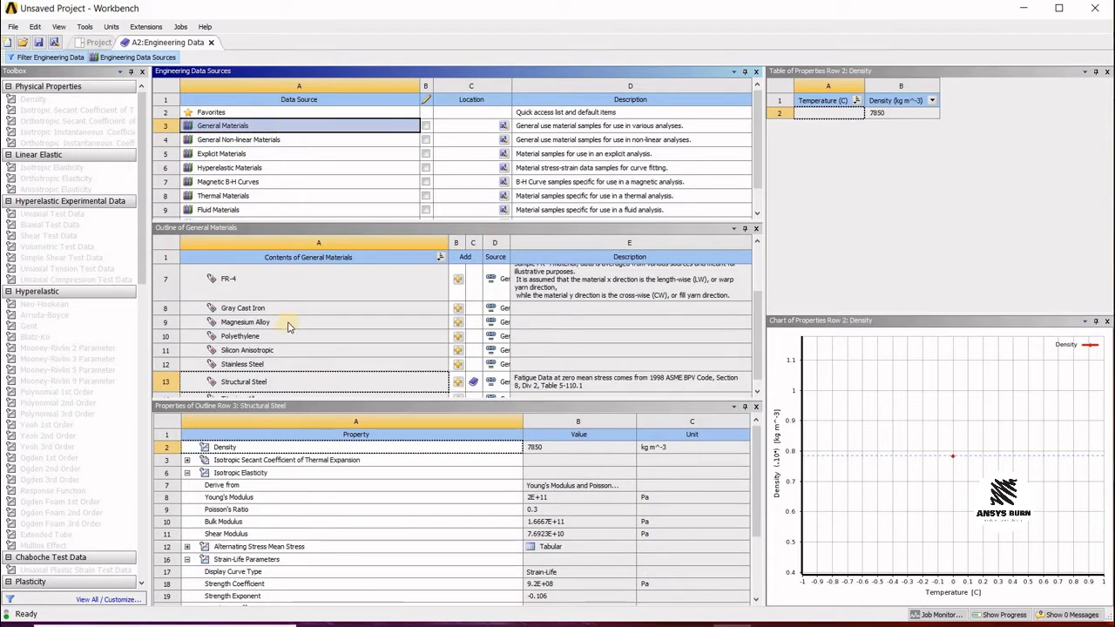
scroll(289, 324, "down", 1)
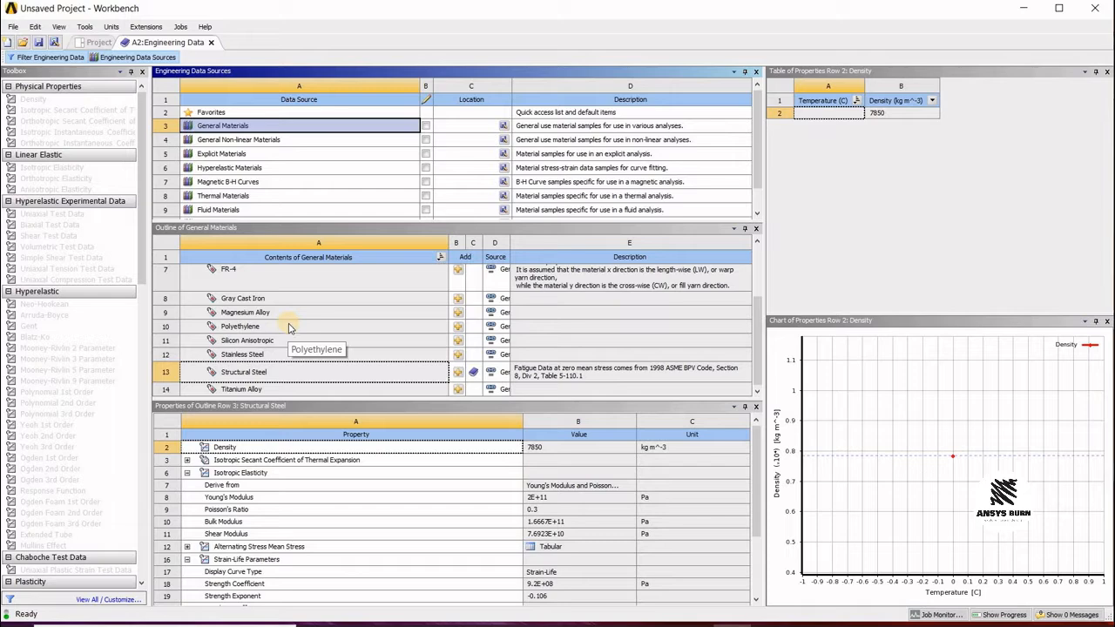
scroll(284, 321, "up", 3)
scroll(279, 314, "down", 3)
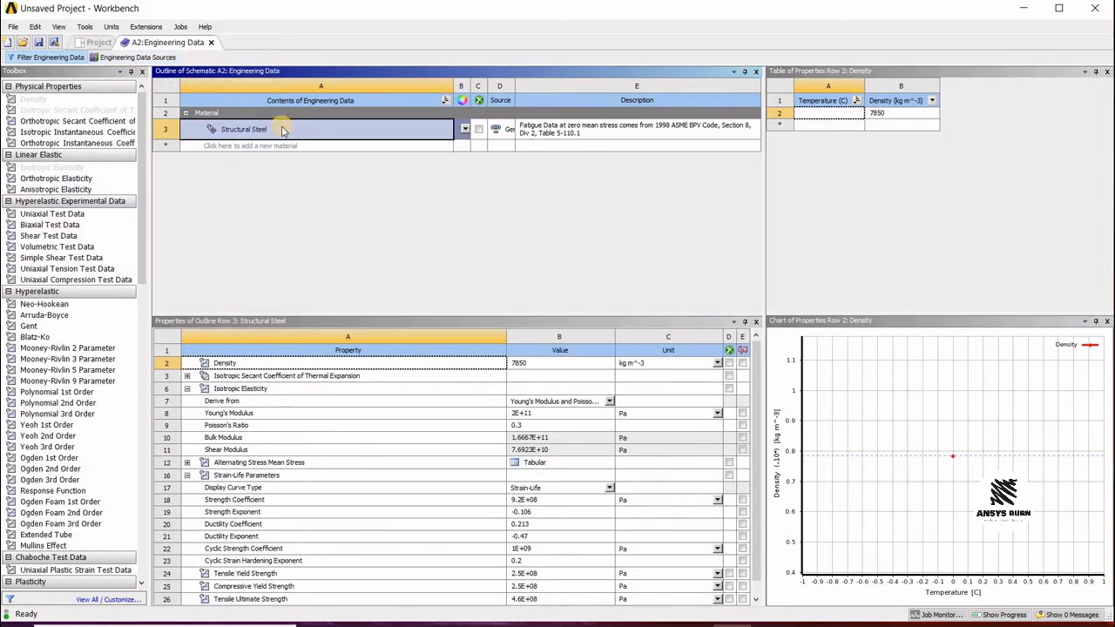
left_click(210, 42)
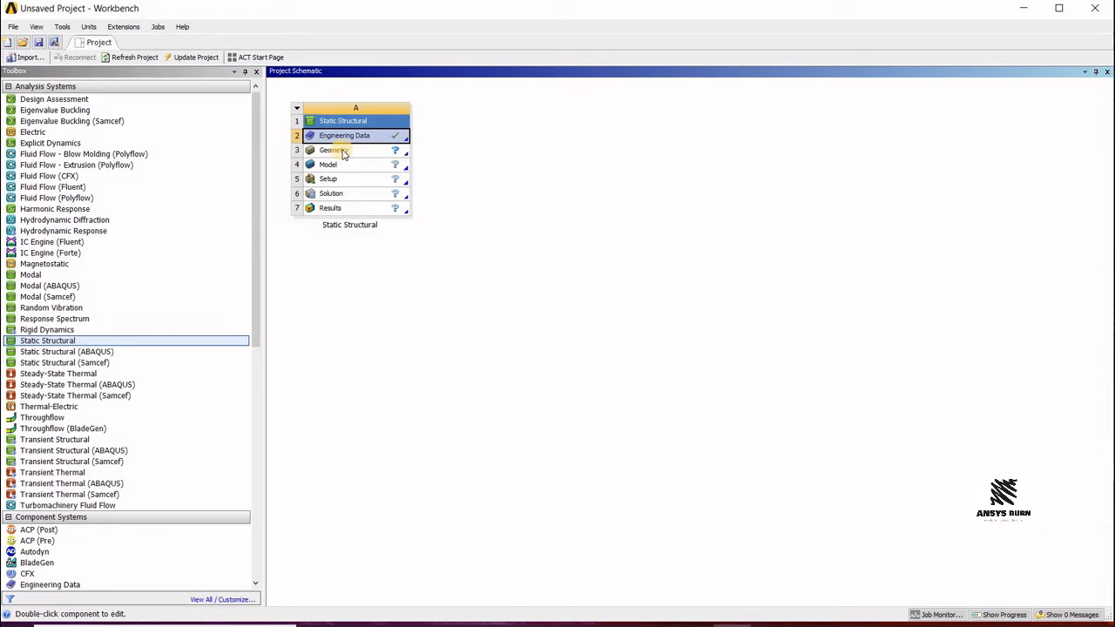
Step: Open the geometry in DesignModeler and set the model units to millimetres
double_click(346, 152)
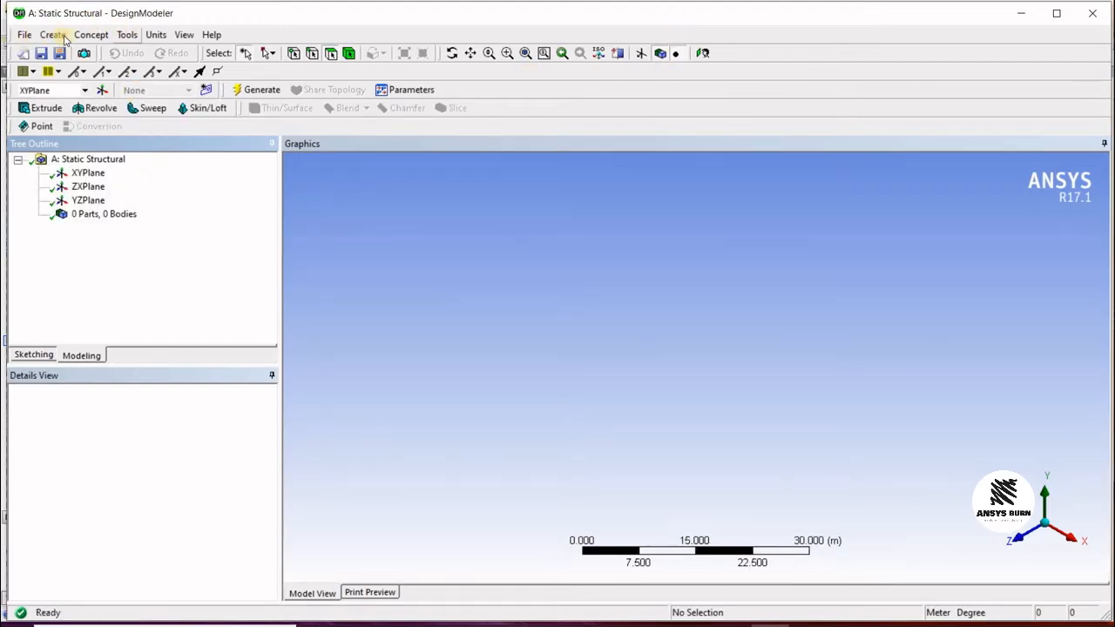
left_click(156, 35)
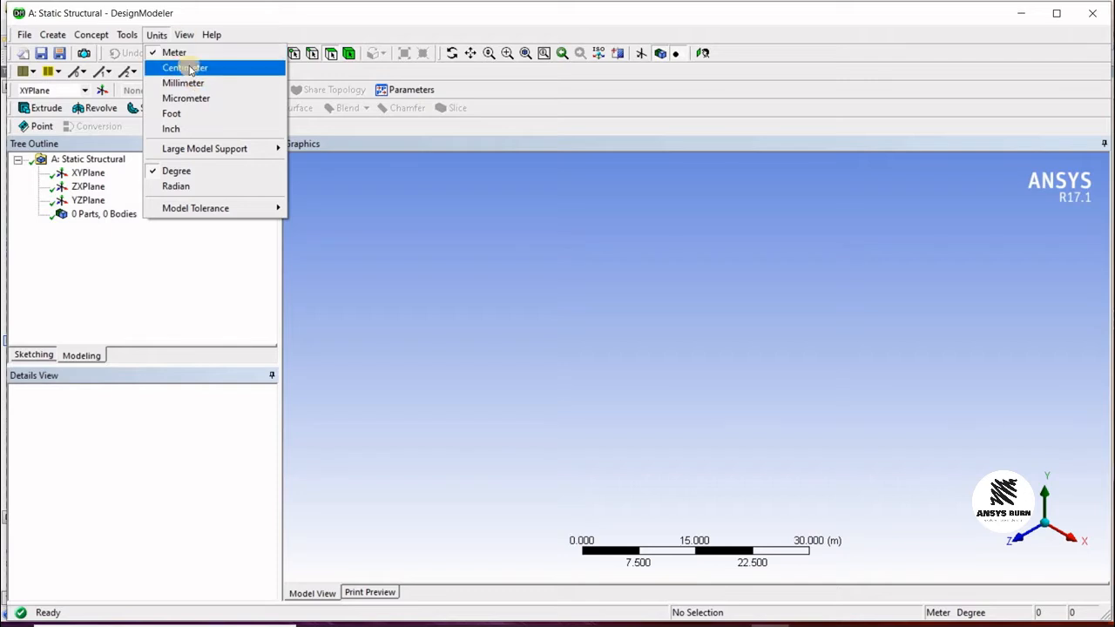
left_click(185, 68)
key("alt+u")
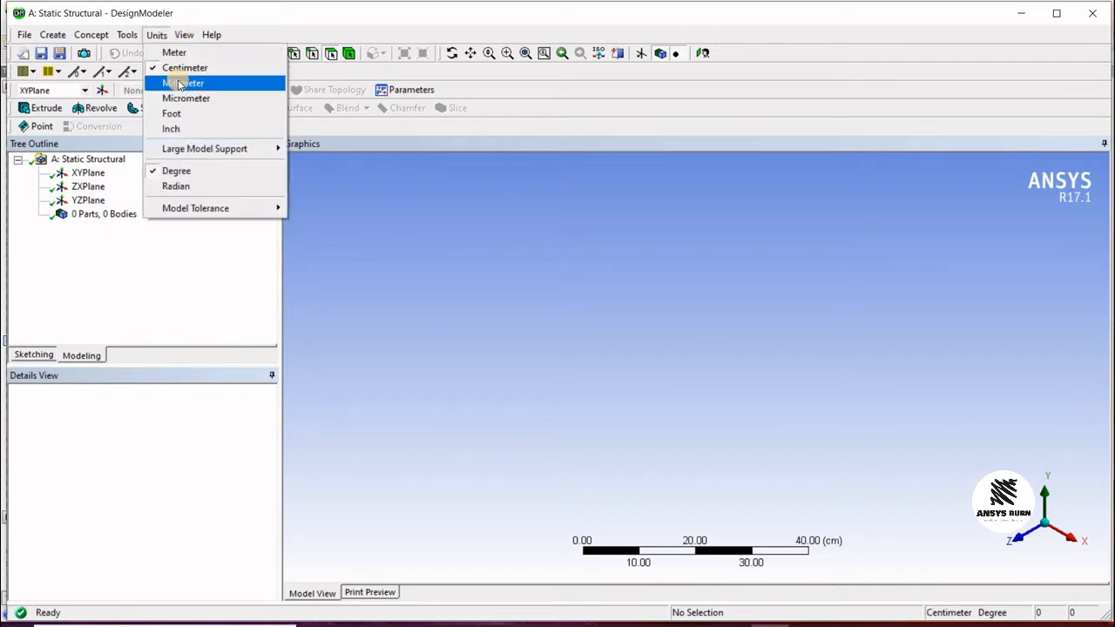
key("Return")
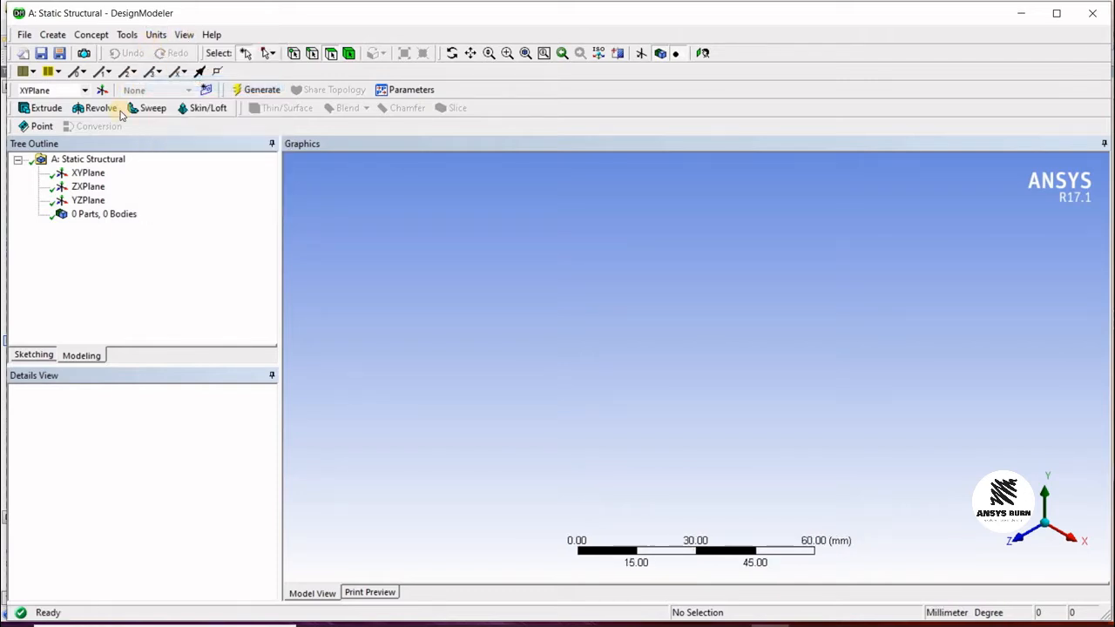
Step: Select the XYPlane and orient the view to look straight at it
left_click(82, 174)
key("Down")
key("Down")
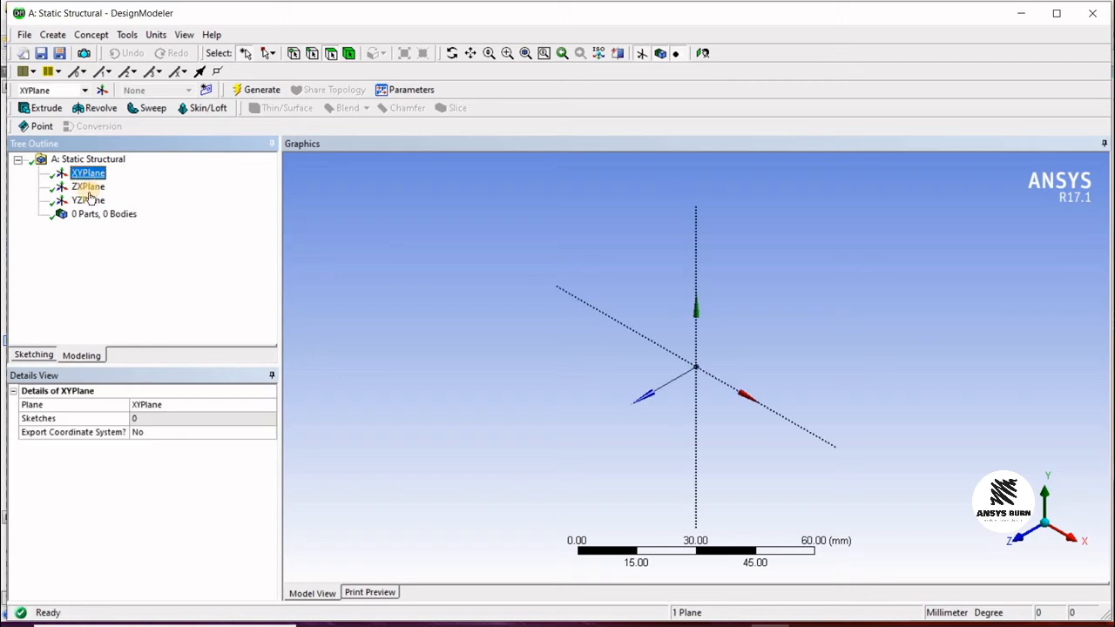
key("Up")
key("Up")
key("Down")
key("Down")
key("Up")
key("Up")
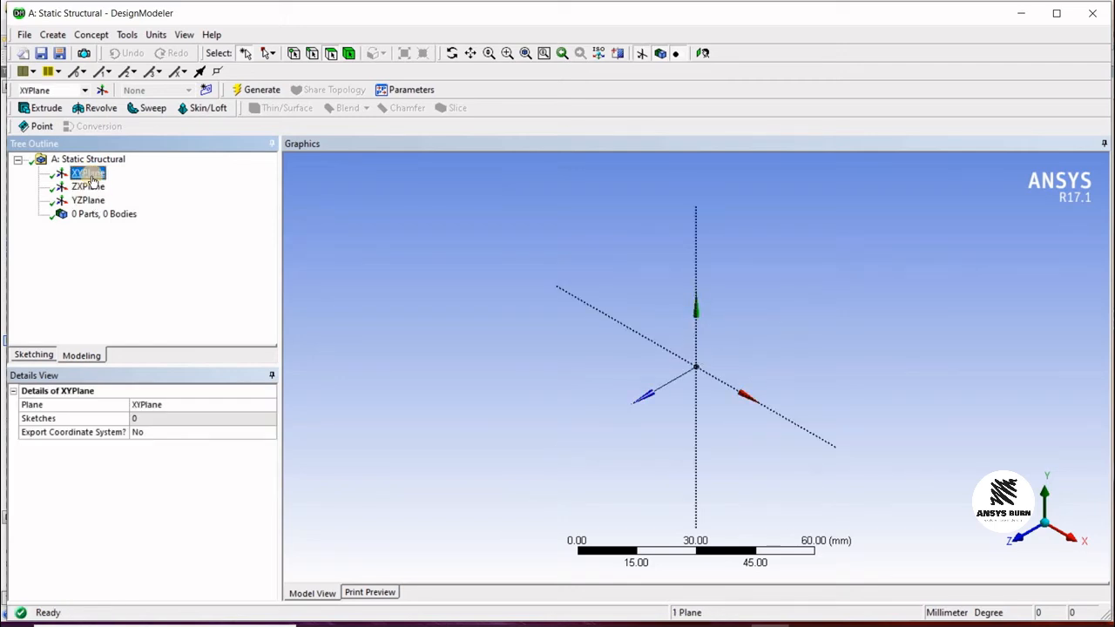
left_click(704, 54)
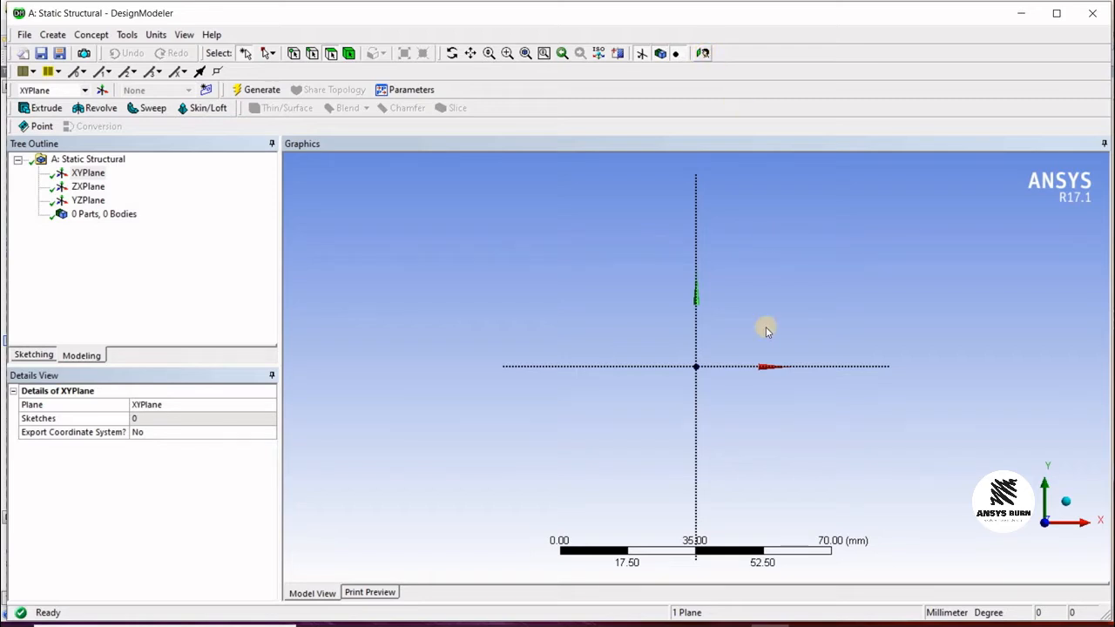
Step: Add three new sketches on the XYPlane
left_click(206, 91)
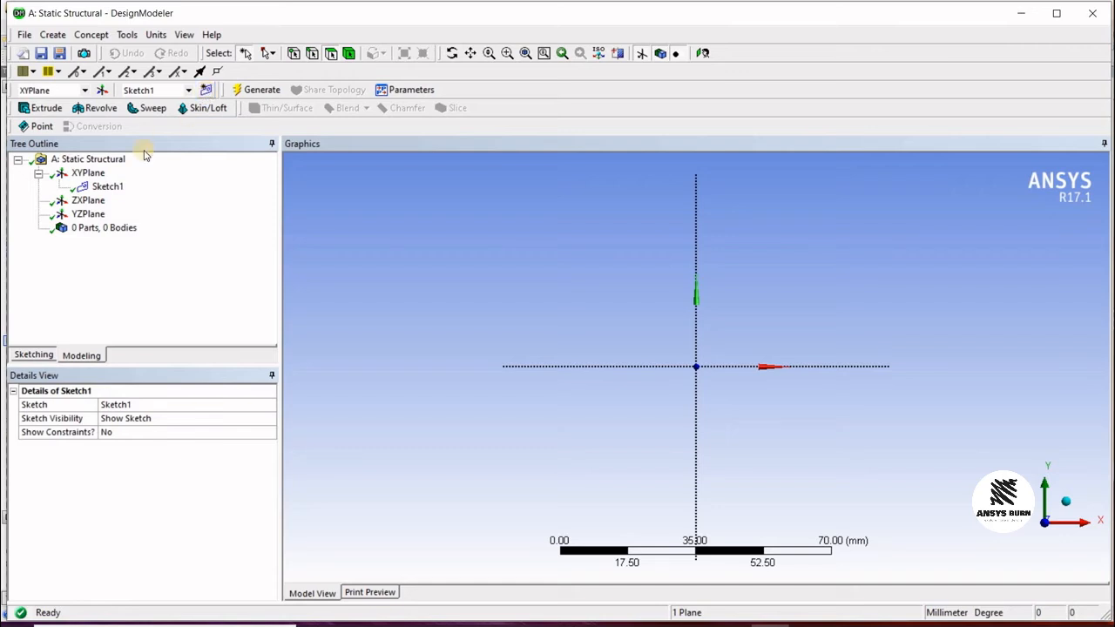
left_click(106, 185)
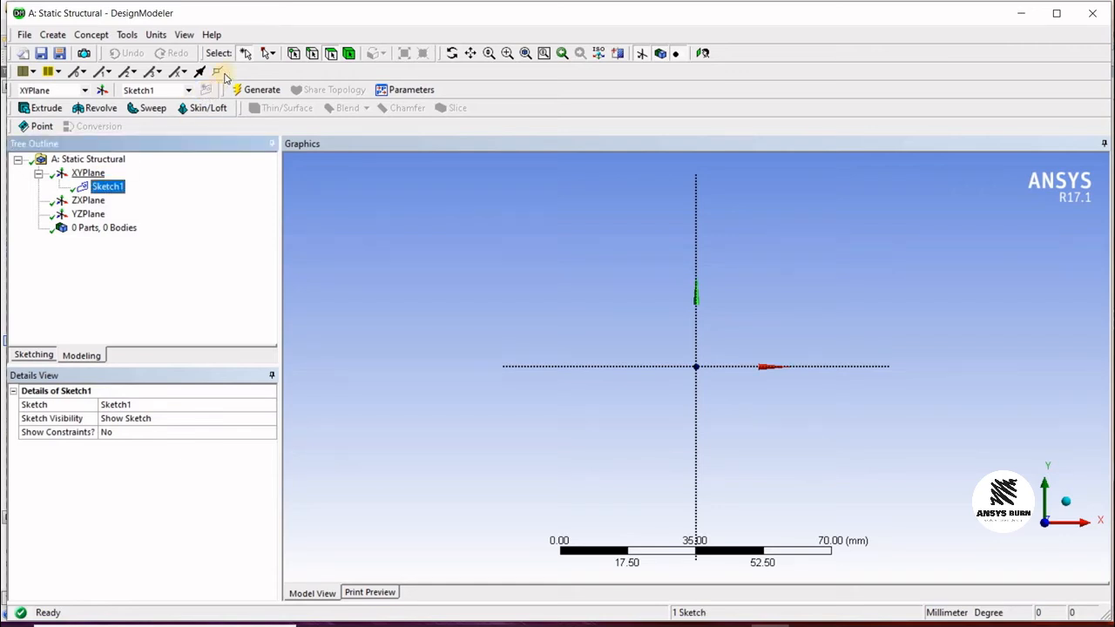
left_click(88, 175)
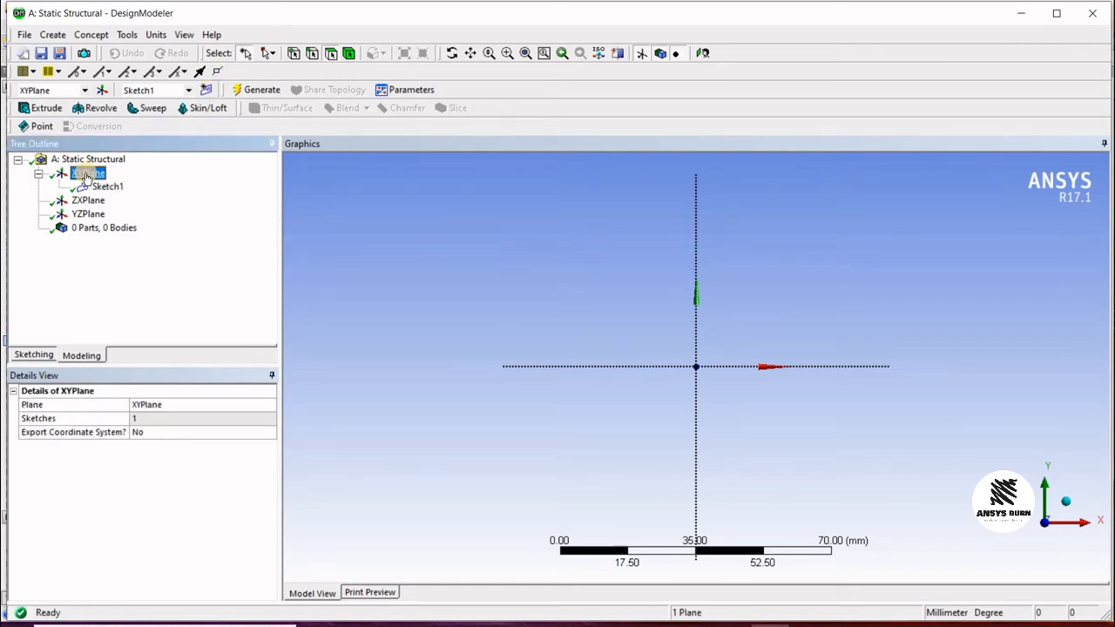
left_click(206, 91)
left_click(210, 92)
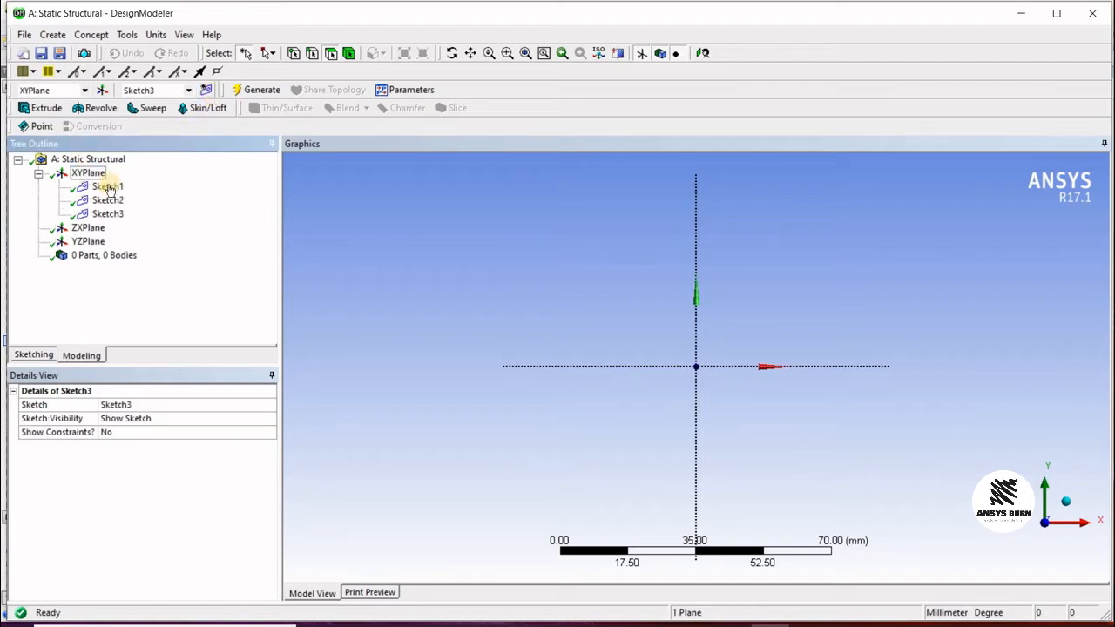
Step: Open Sketch1 in sketching mode and choose the Rectangle tool
left_click(107, 186)
left_click(109, 202)
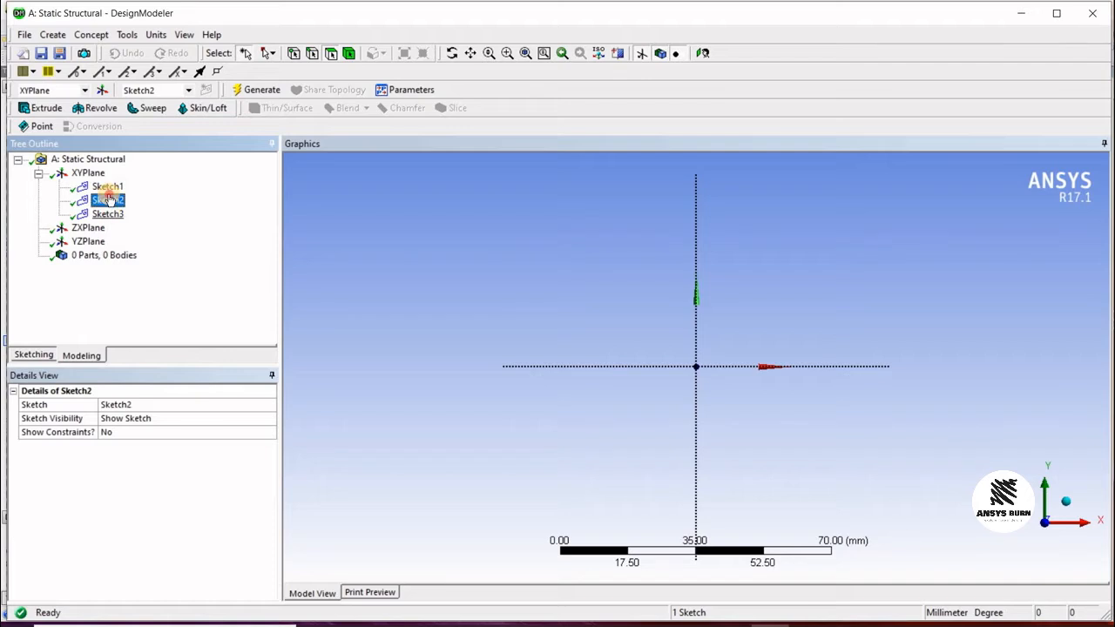
left_click(107, 186)
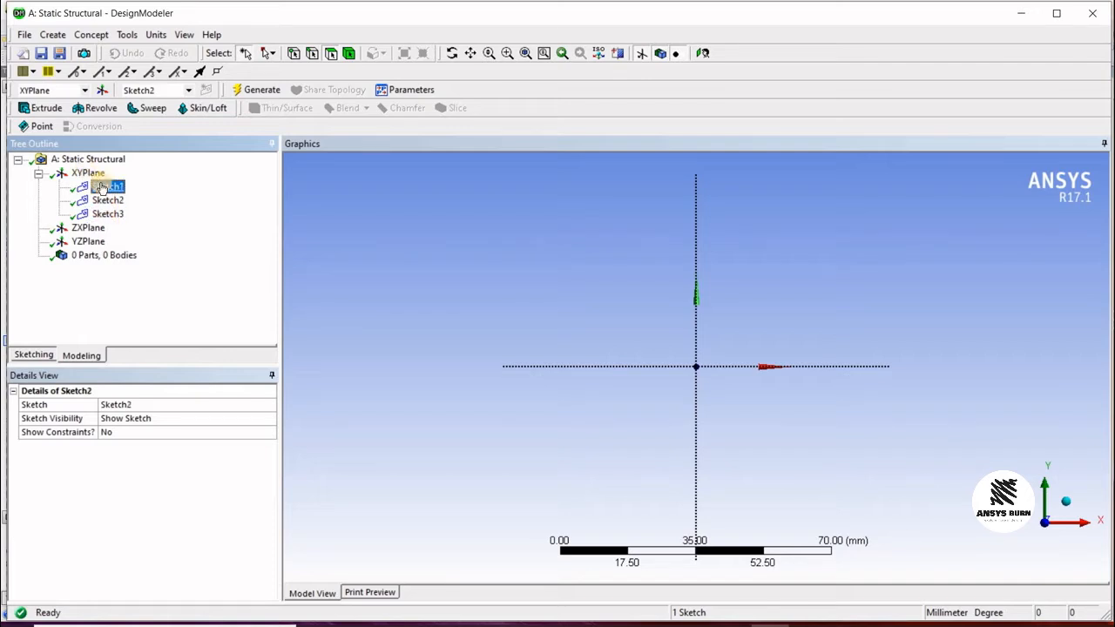
left_click(33, 356)
left_click(48, 248)
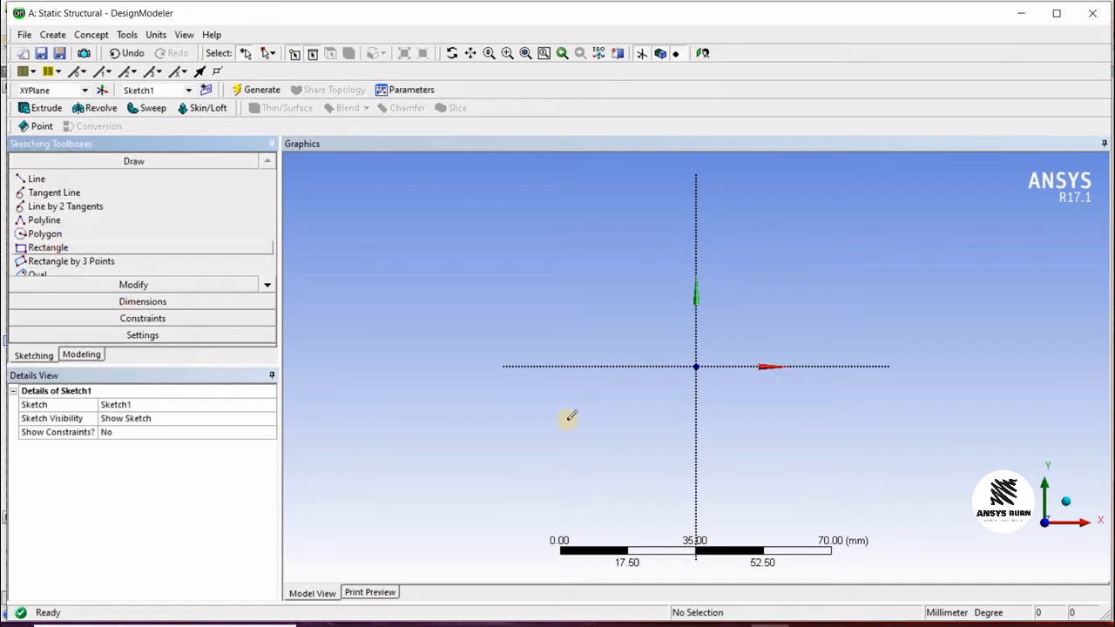
left_click(627, 281)
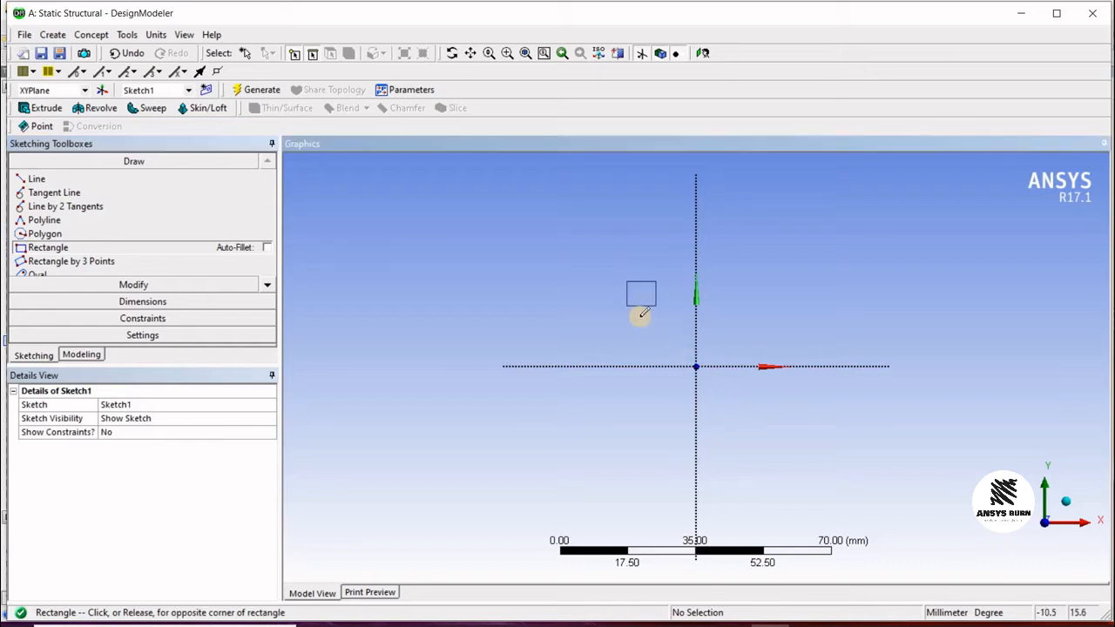
left_click(656, 307)
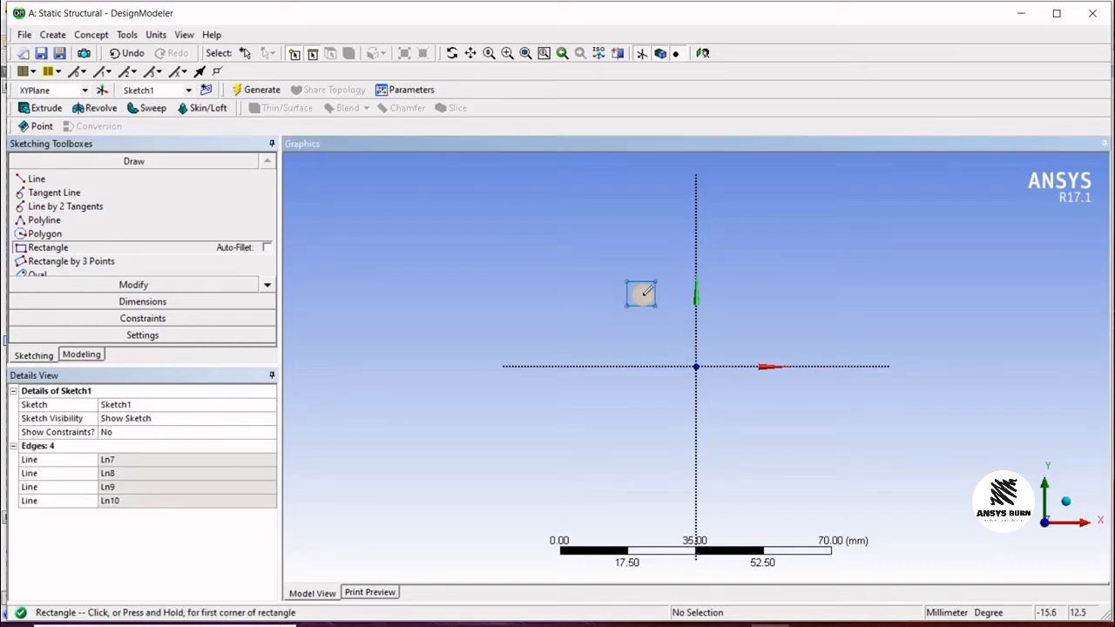
key("ctrl+z")
Step: Draw a square rectangle about 40 mm wide, roughly centred on the origin
left_click(622, 287)
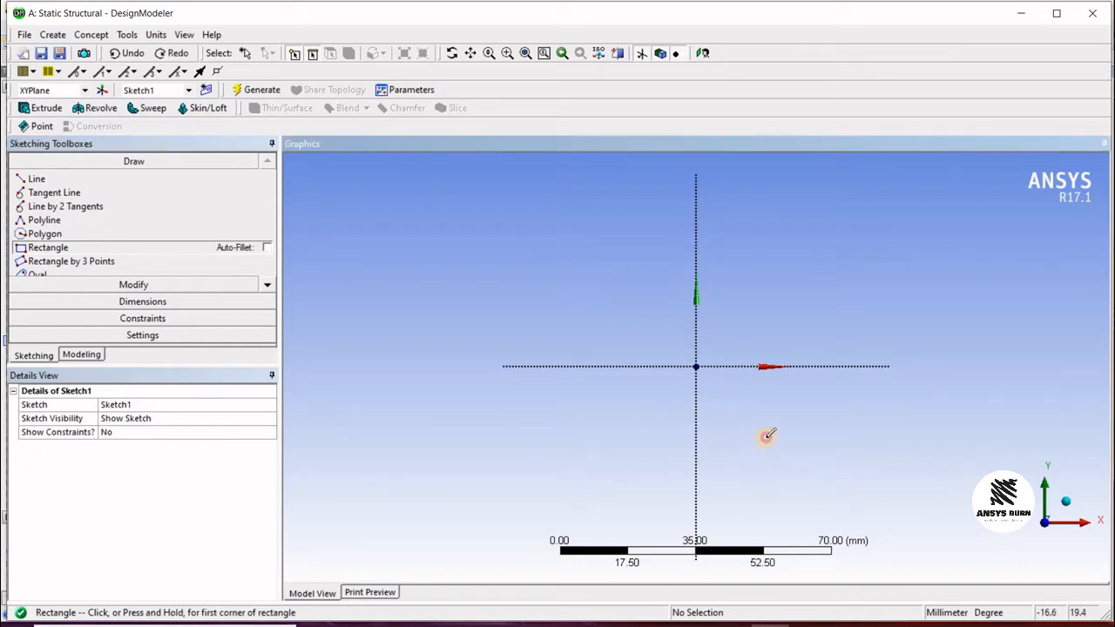
left_click(776, 440)
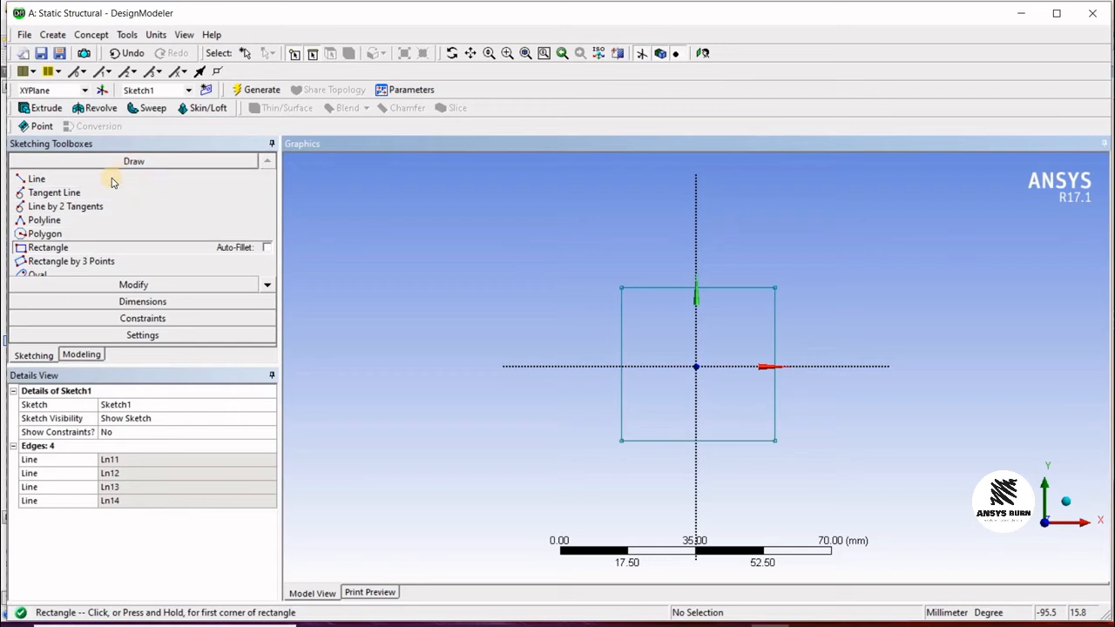
left_click(79, 247)
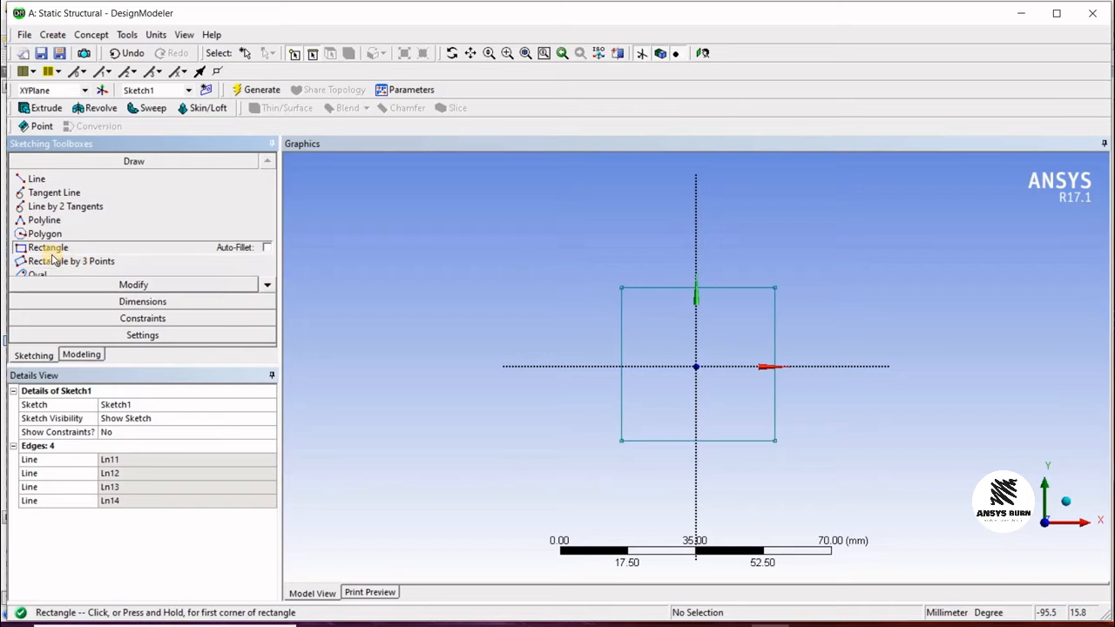
left_click(270, 289)
scroll(177, 249, "down", 2)
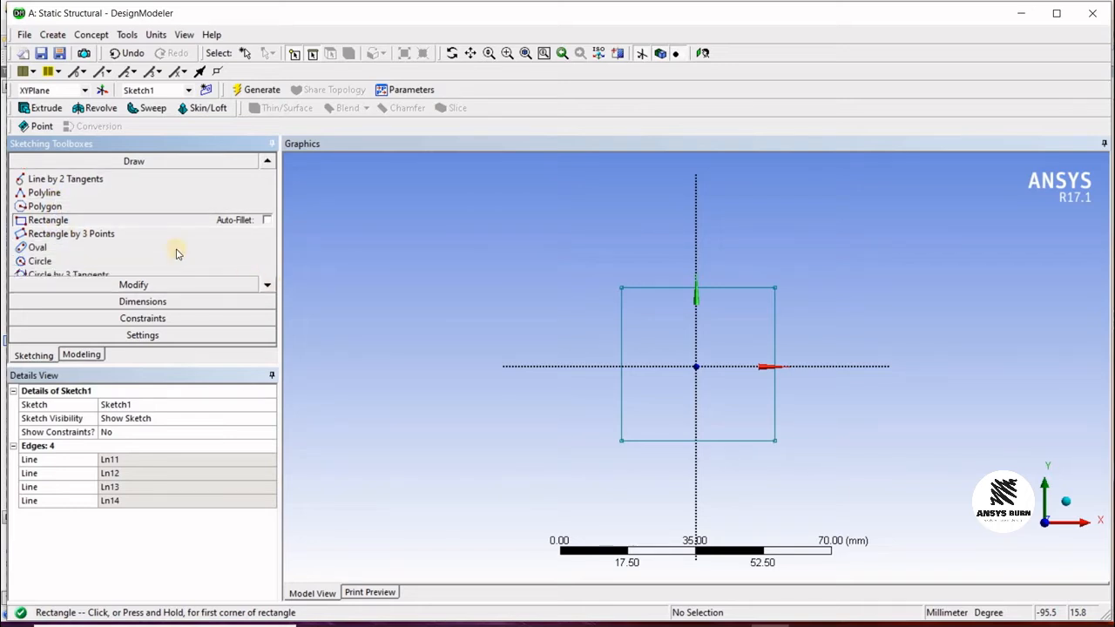
left_click(76, 248)
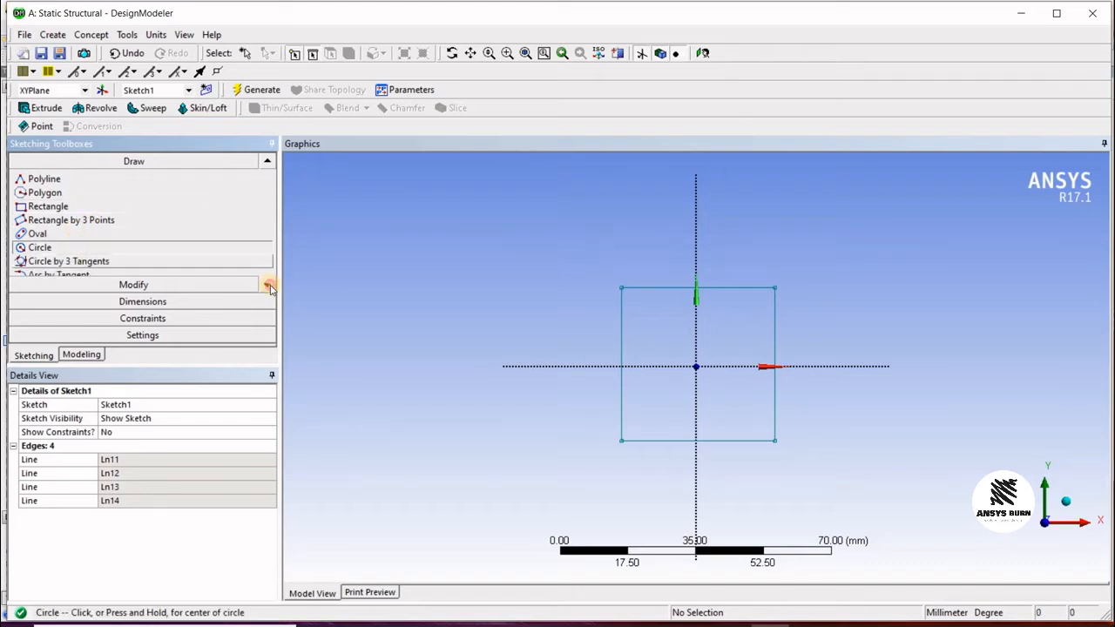
scroll(261, 200, "down", 1)
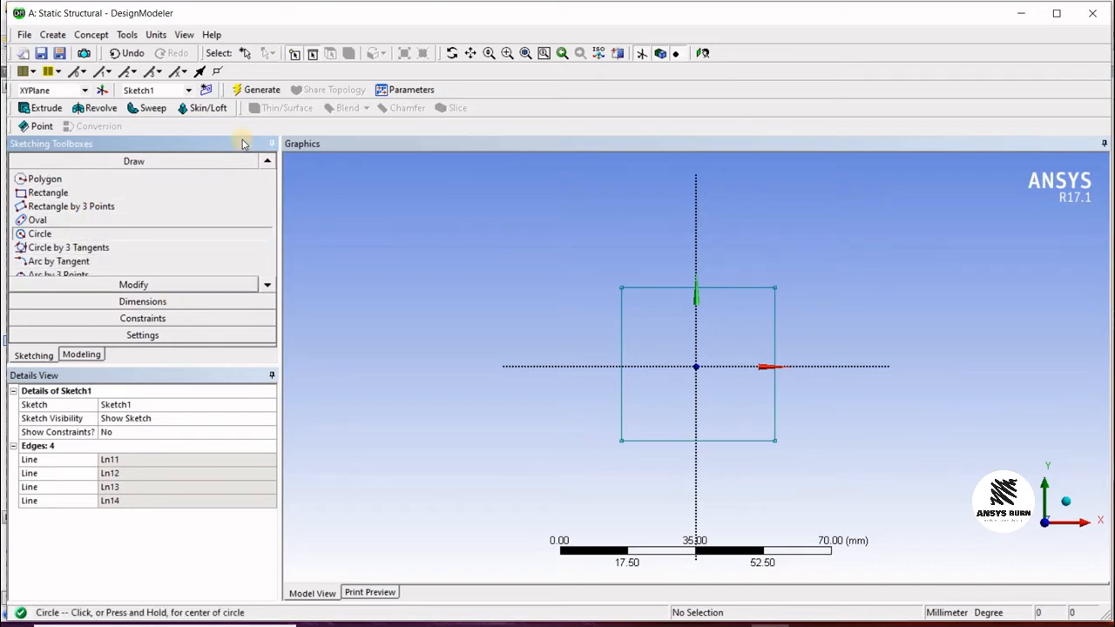
Step: Add a general dimension to the rectangle's width
left_click(166, 300)
left_click(717, 288)
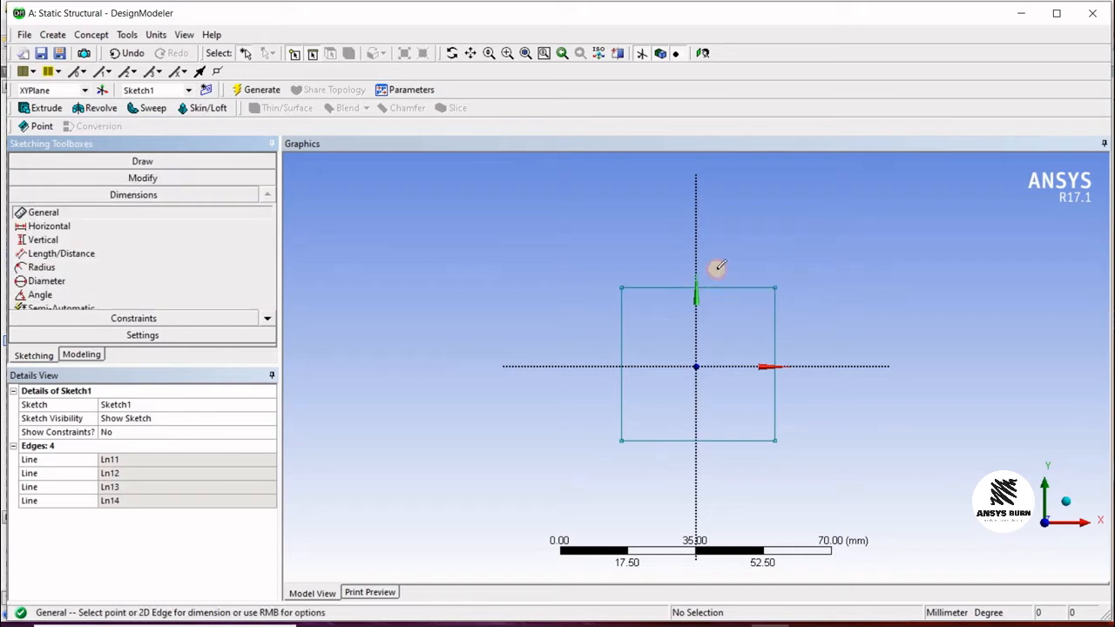
left_click(776, 320)
left_click(775, 349)
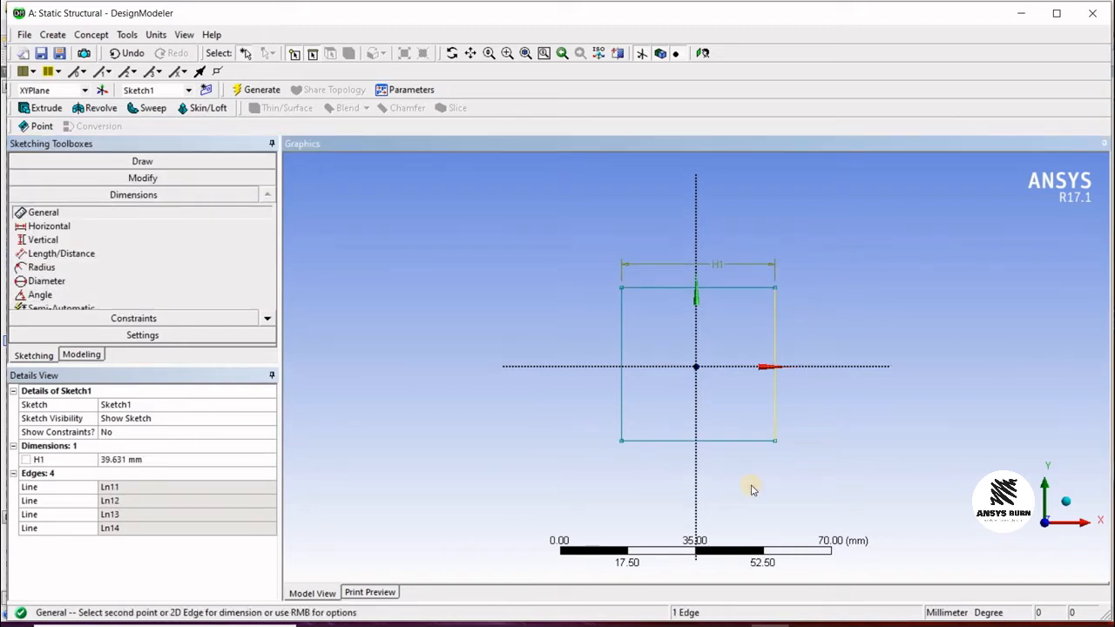
Step: Add a height dimension to the rectangle and set both the width and height dimensions to 50 mm
left_click(797, 331)
left_click(131, 459)
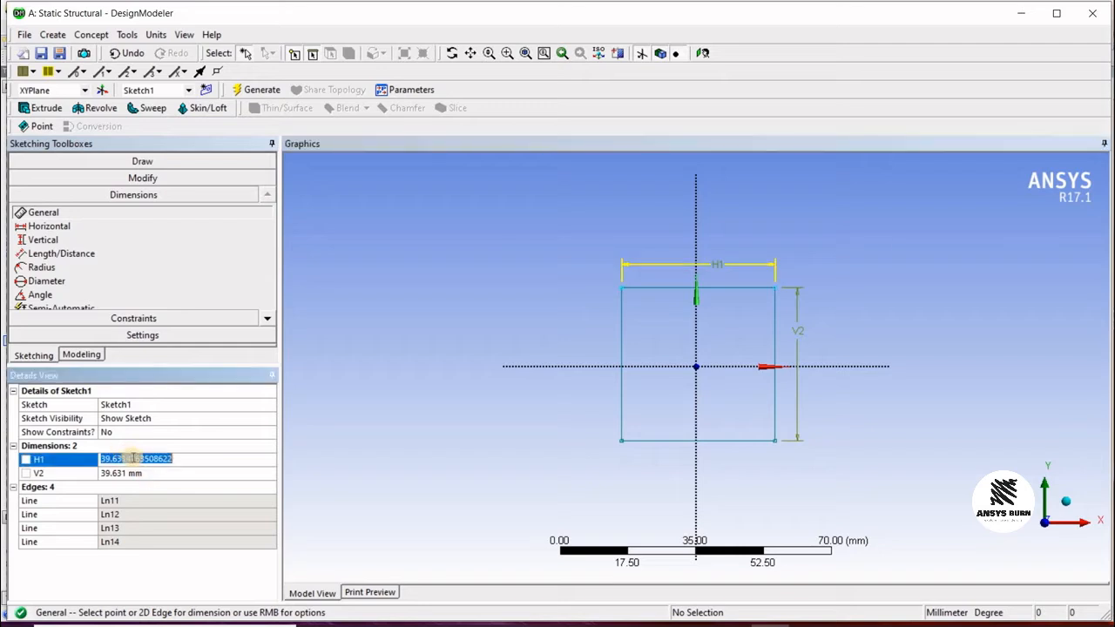
type("50")
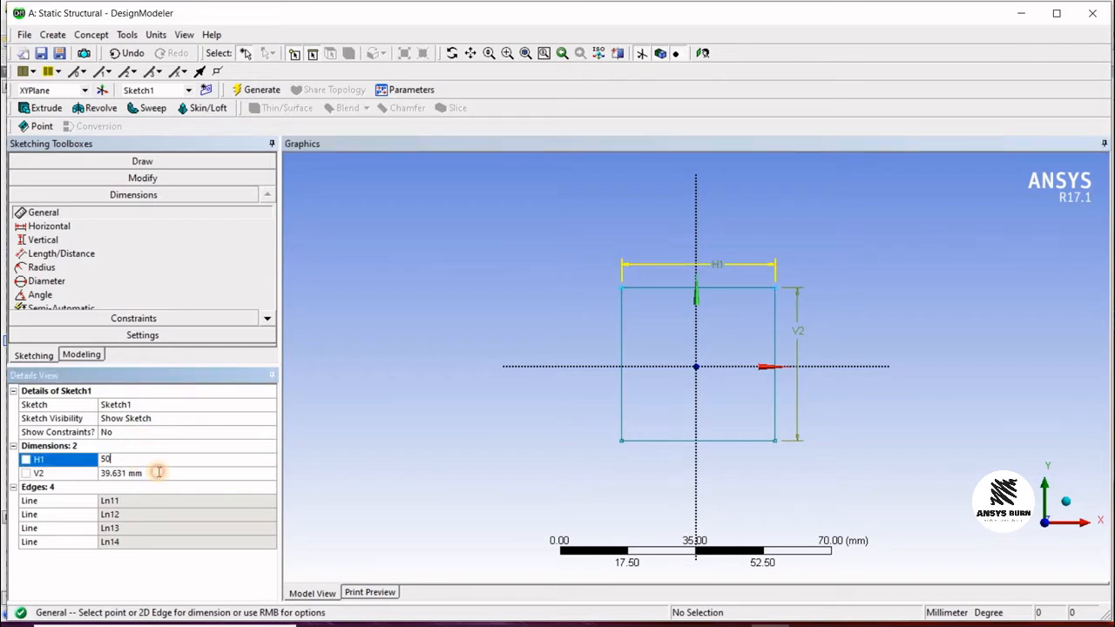
left_click(159, 472)
type("50")
key("Return")
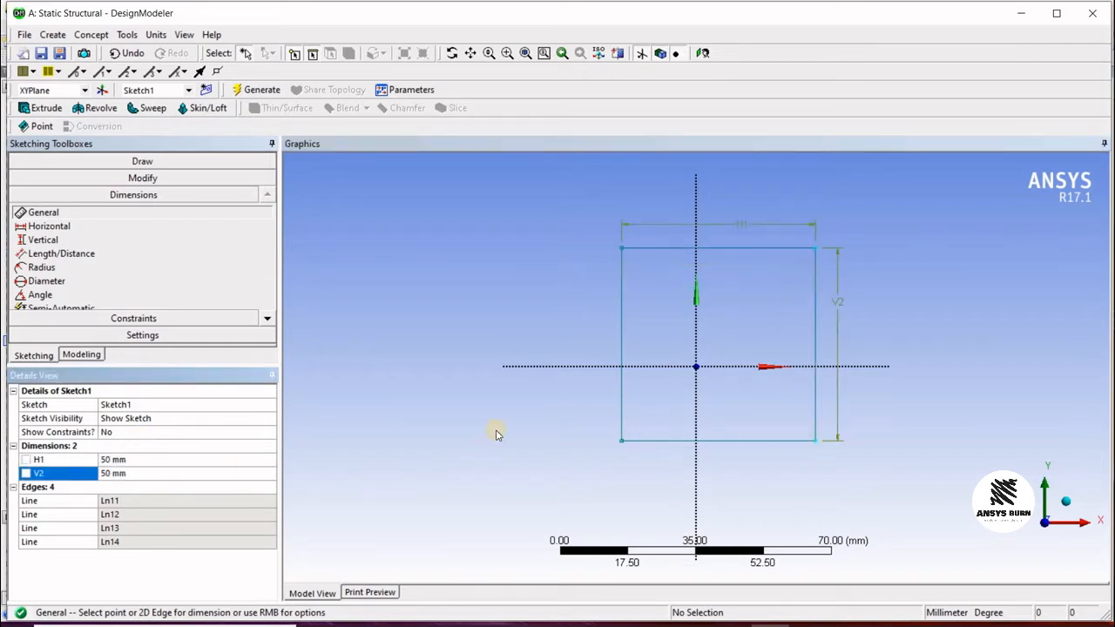
Step: Add a horizontal dimension from the square's left edge to the vertical axis
mouse_move(638, 277)
middle_mouse_down()
mouse_move(689, 282)
mouse_move(649, 281)
middle_mouse_up()
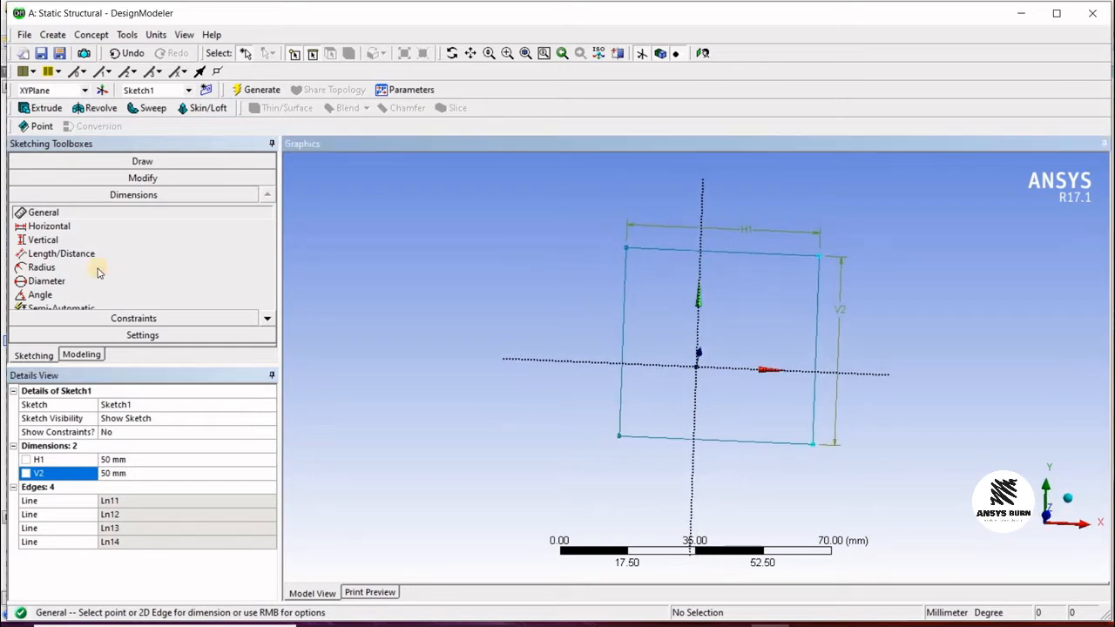
left_click(703, 54)
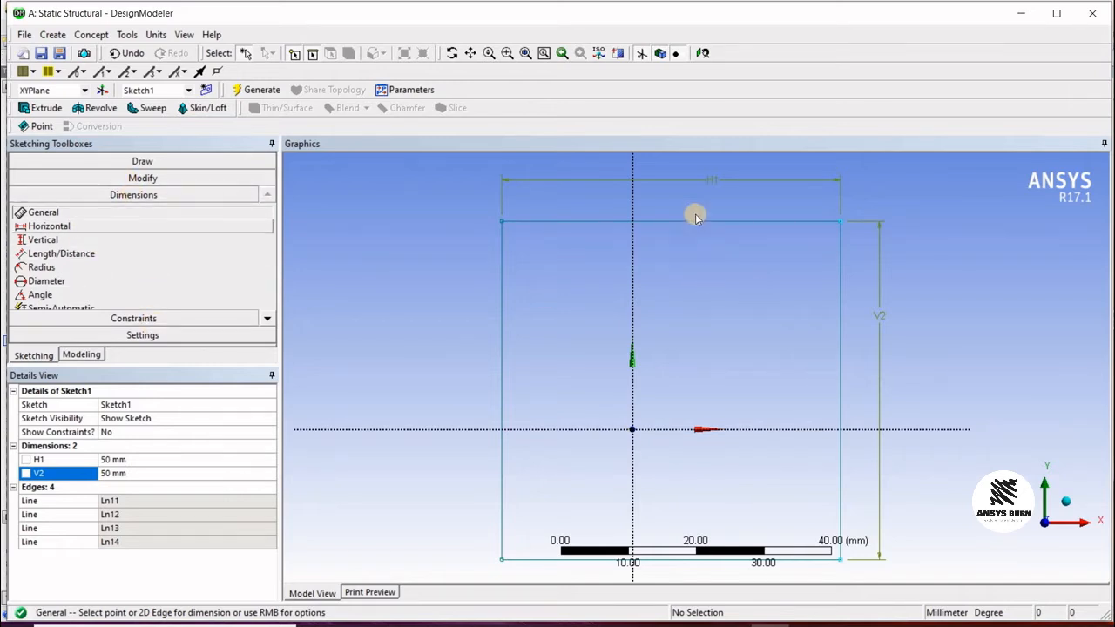
left_click(52, 227)
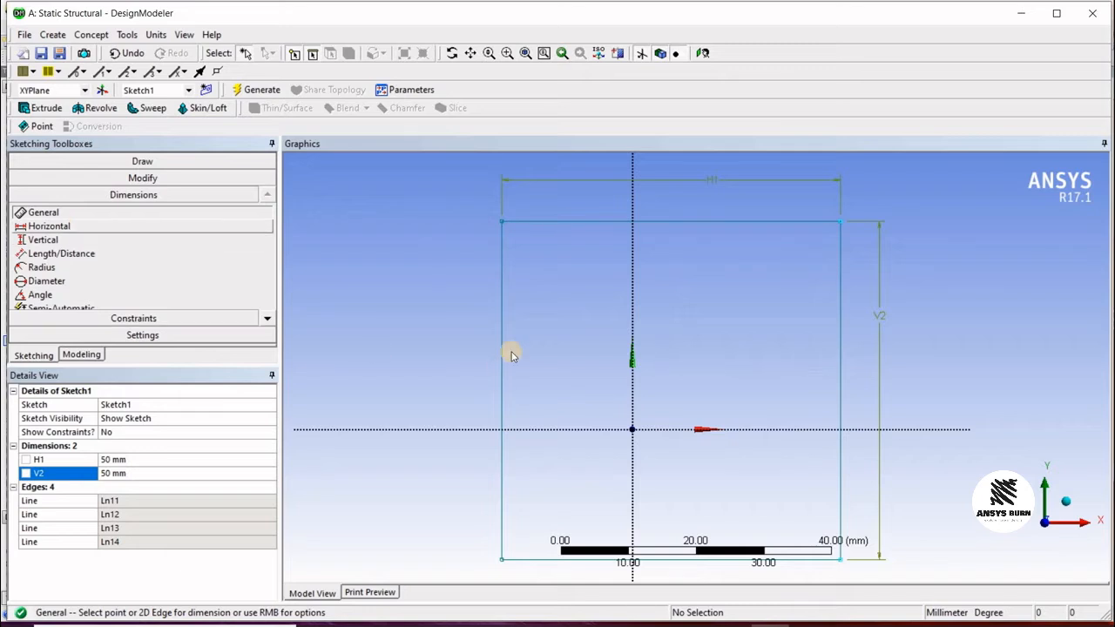
left_click(500, 317)
left_click(629, 335)
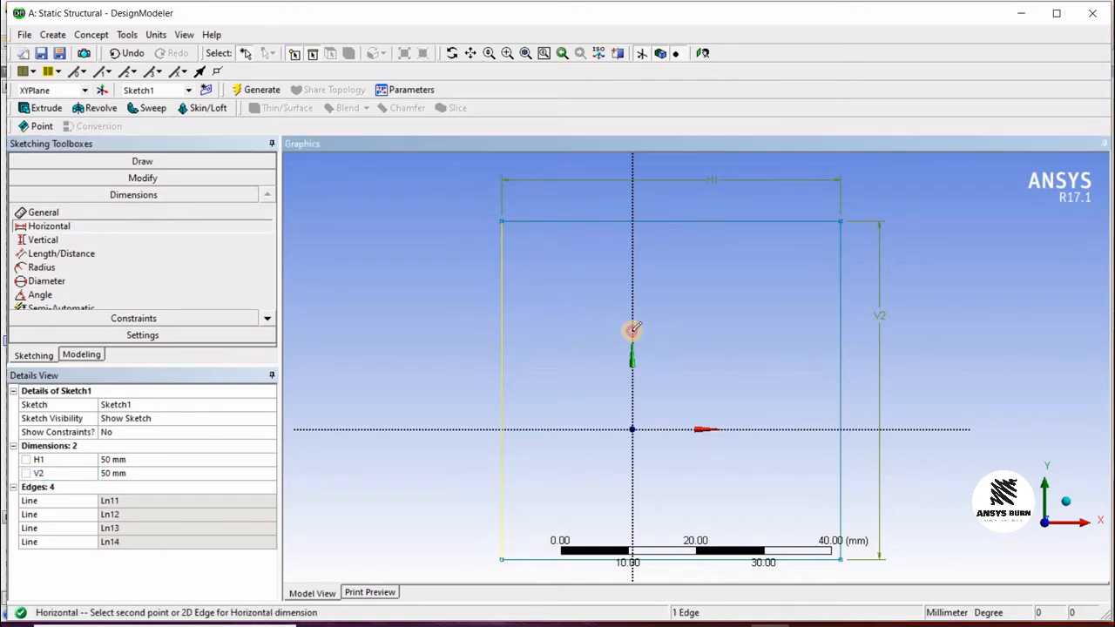
left_click(630, 295)
left_click(608, 282)
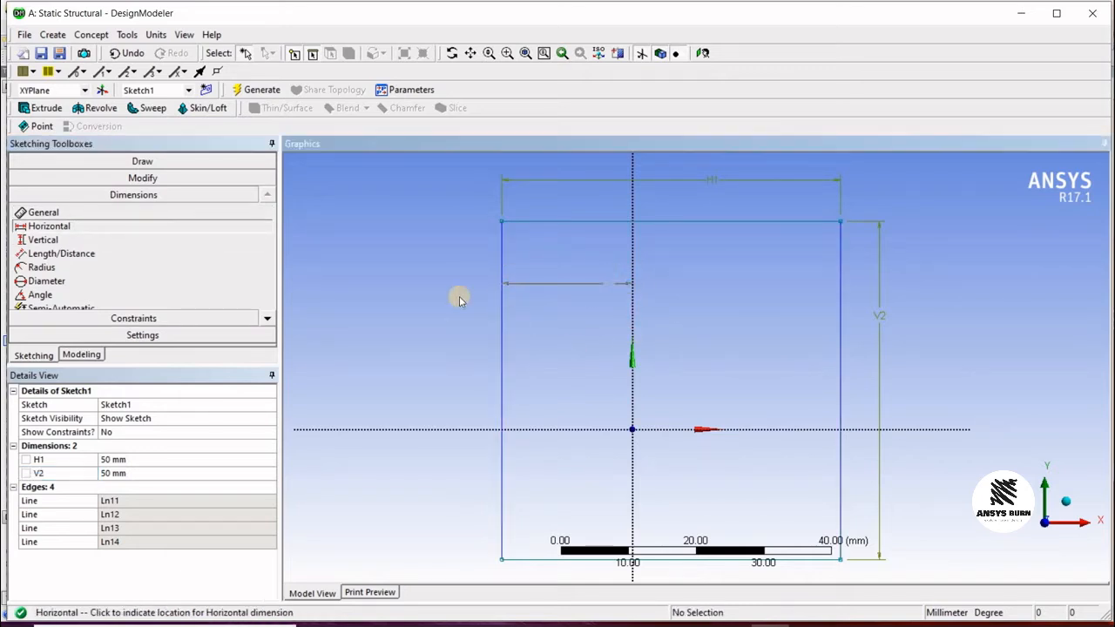
Step: Add a vertical dimension from the square's top edge to the horizontal axis
left_click(769, 222)
left_click(774, 429)
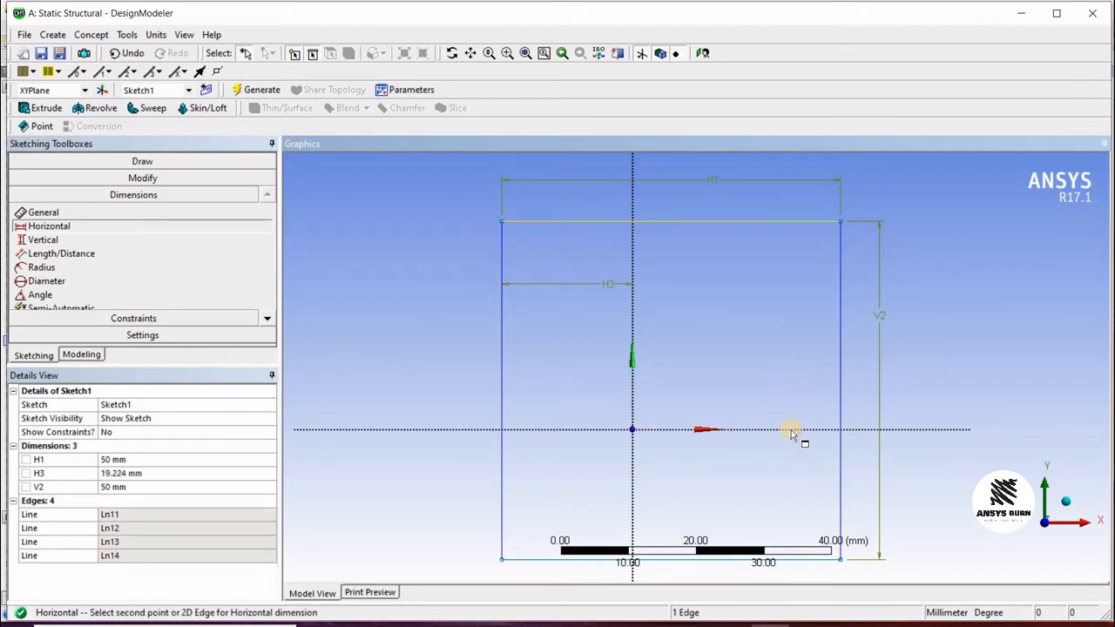
left_click(43, 240)
left_click(770, 221)
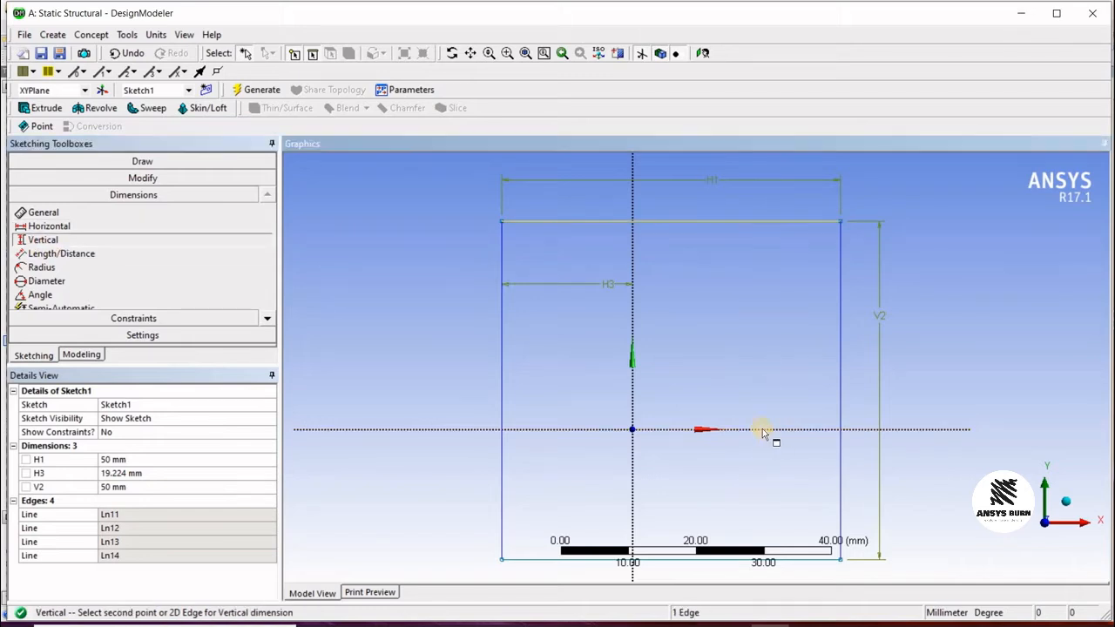
left_click(935, 427)
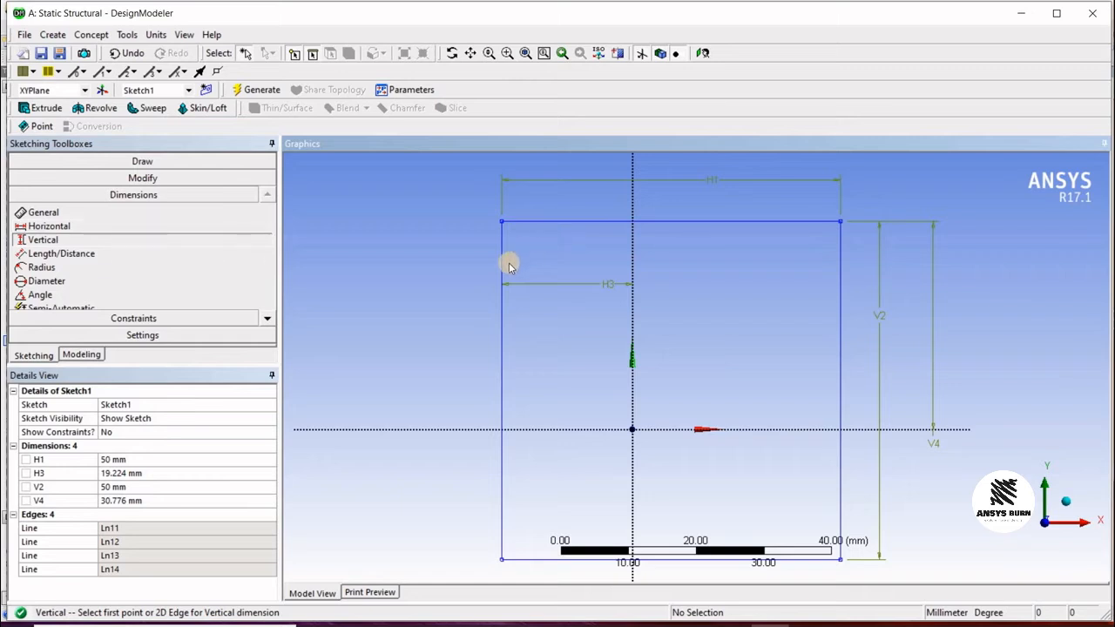
Step: Set both edge-to-axis offset dimensions, H3 and V4, to 25 mm to centre the square
left_click(59, 224)
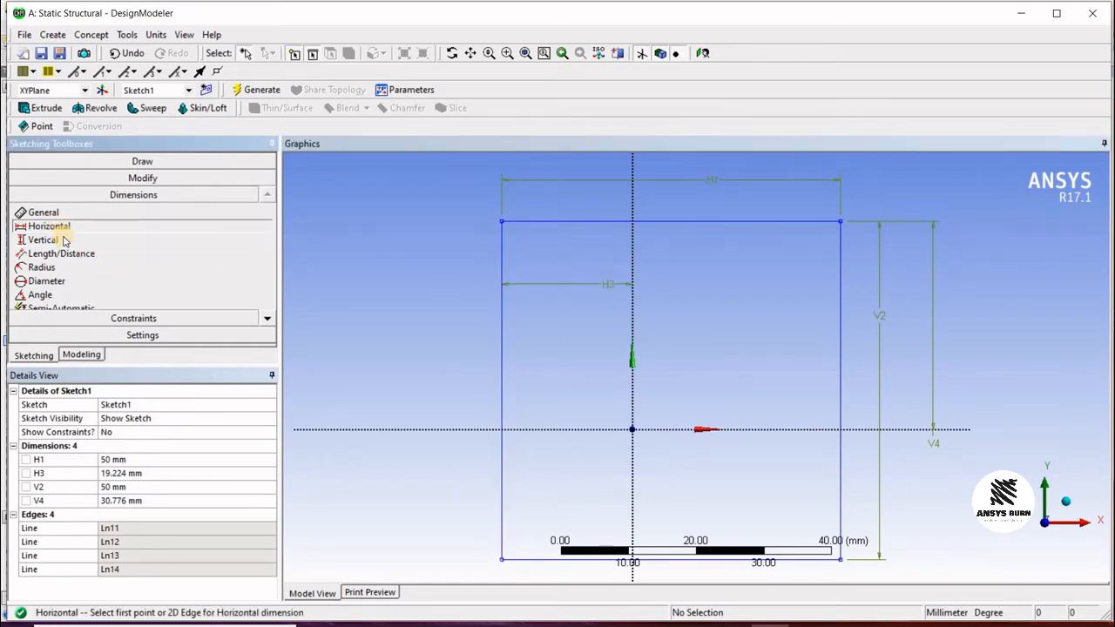
left_click(64, 241)
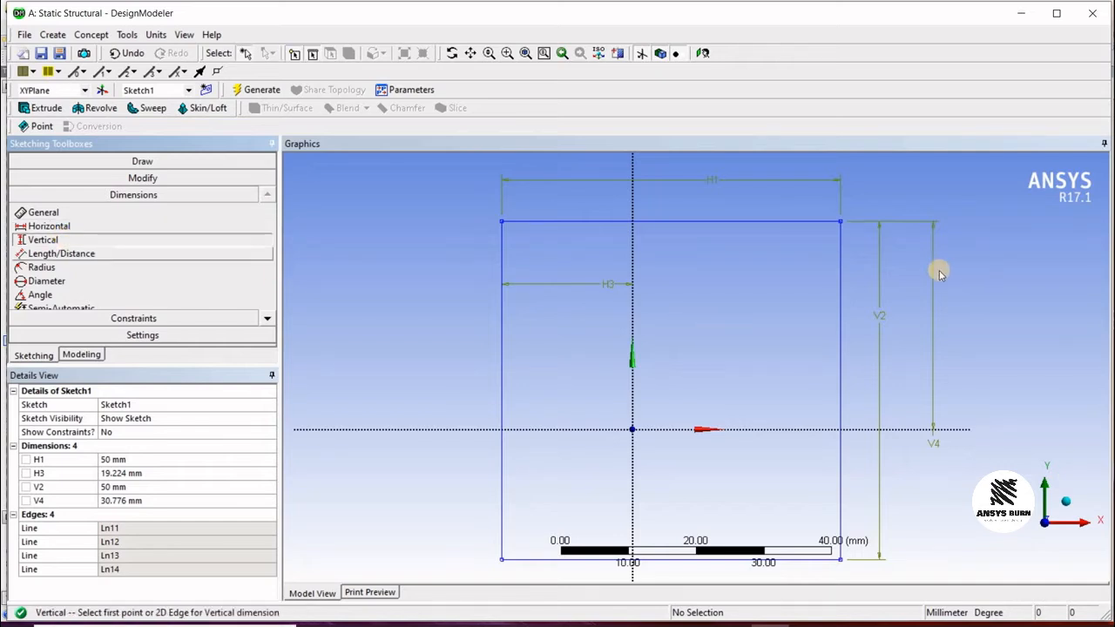
left_click(117, 473)
type("25")
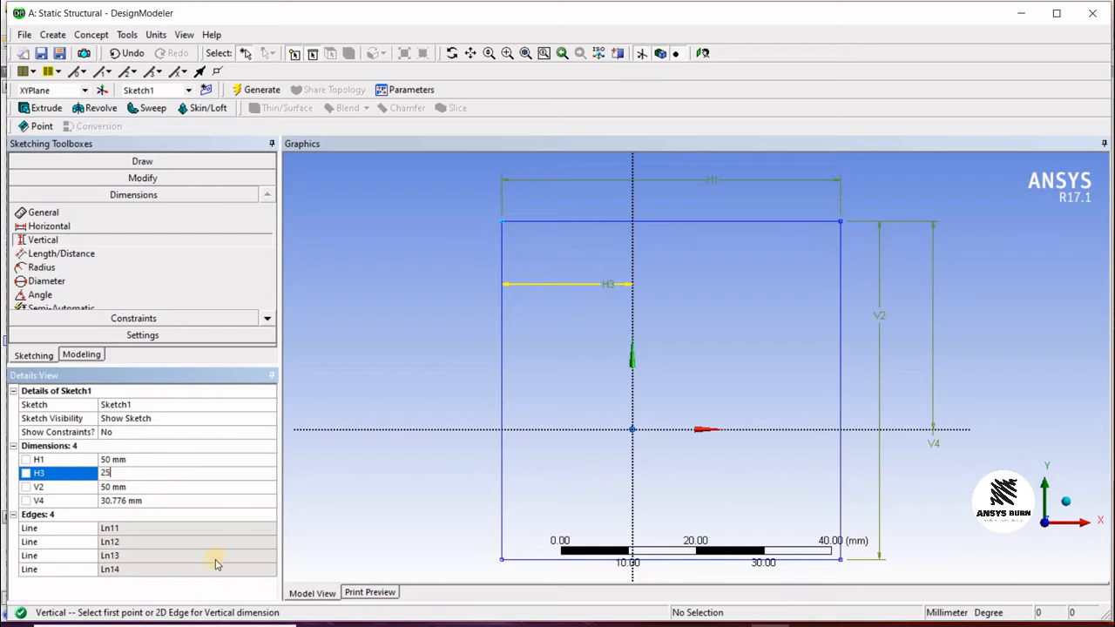
left_click(152, 499)
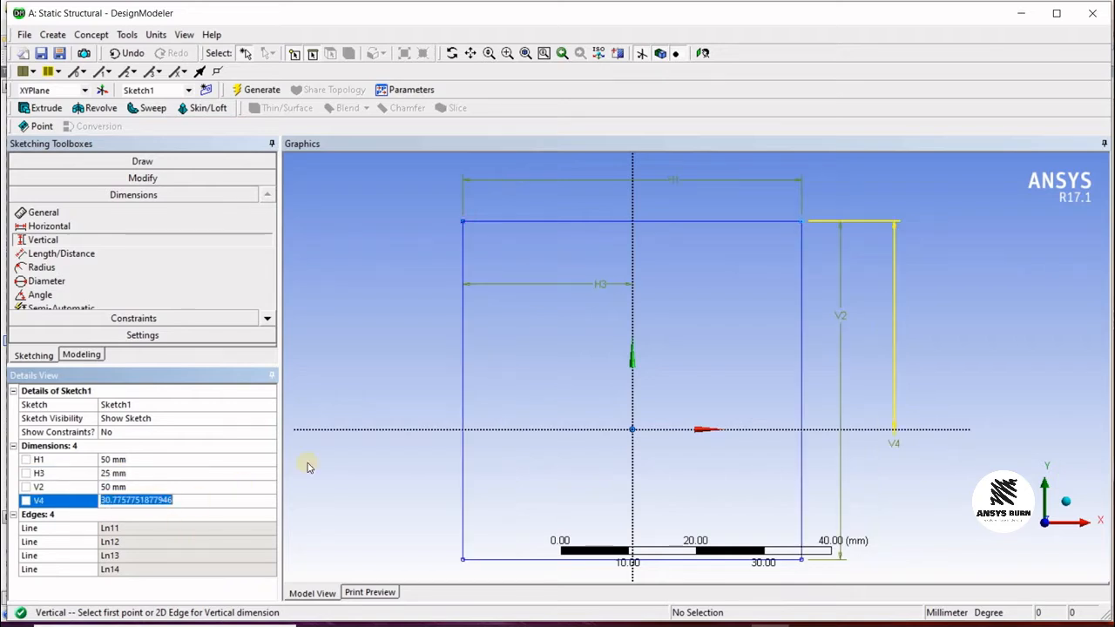
type("25")
key("Return")
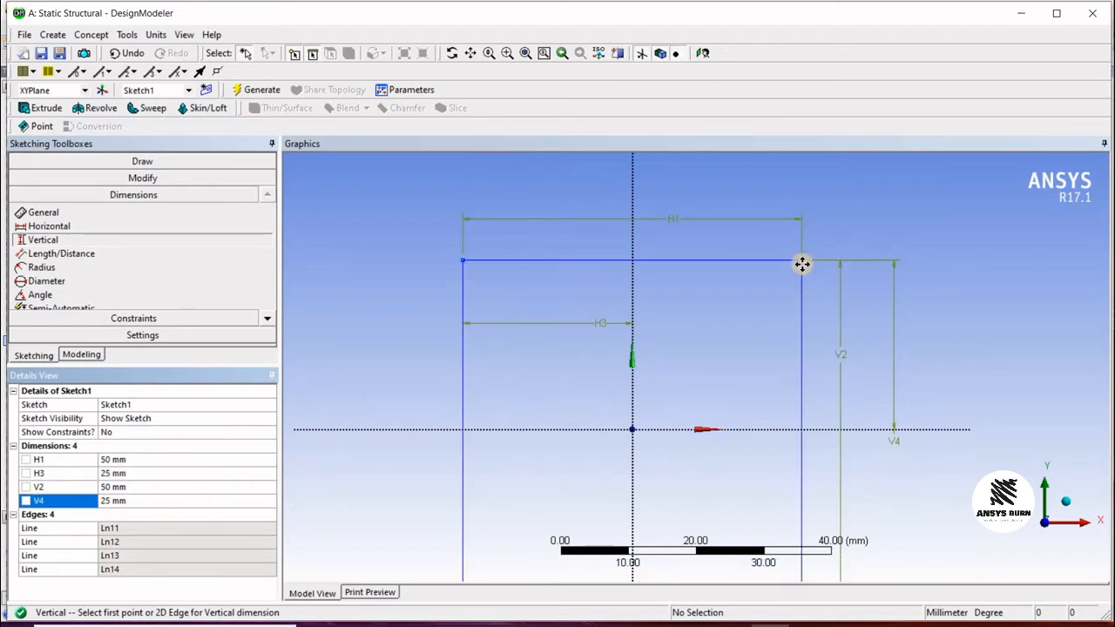
Step: Switch to modeling mode and delete Sketch2 and Sketch3 from the XYPlane
scroll(803, 264, "down", 4)
middle_click_drag(855, 258, 869, 207, "ctrl")
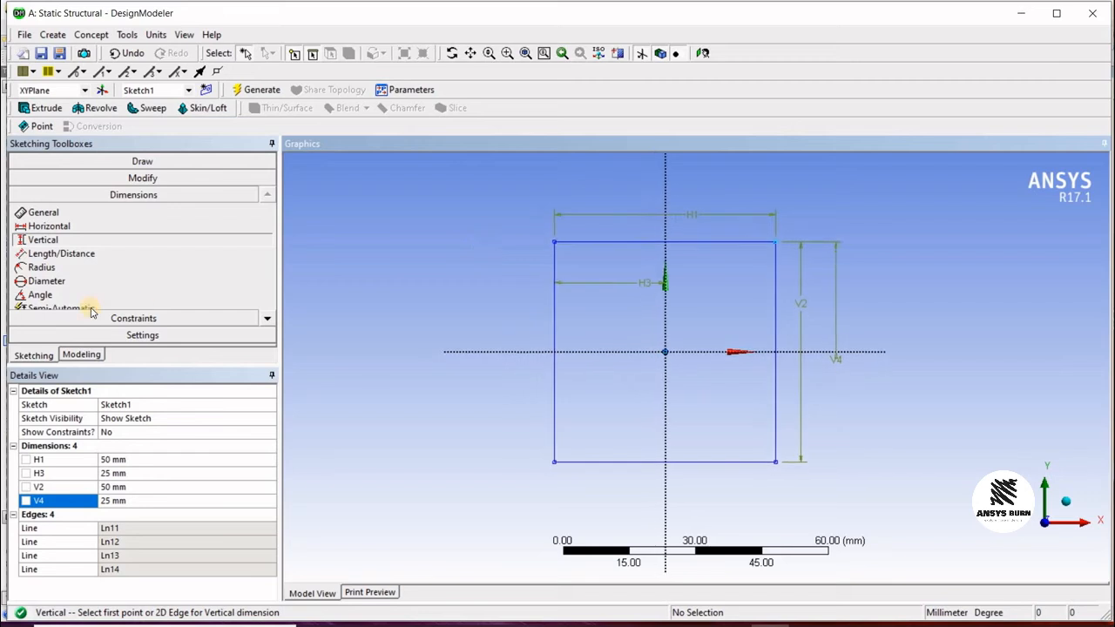
left_click(80, 356)
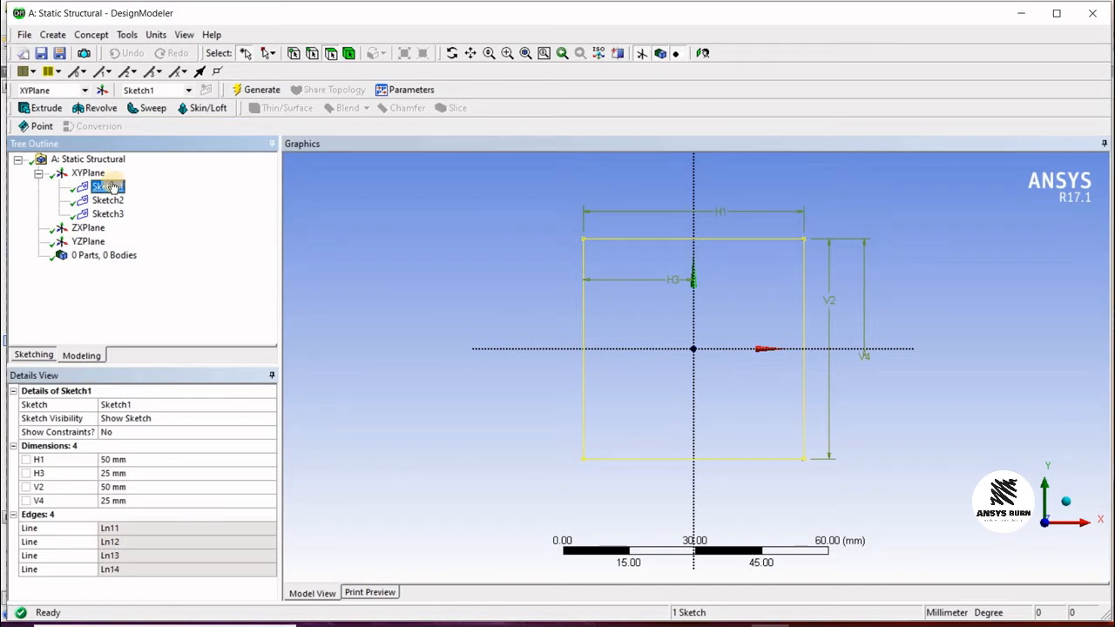
left_click(106, 200)
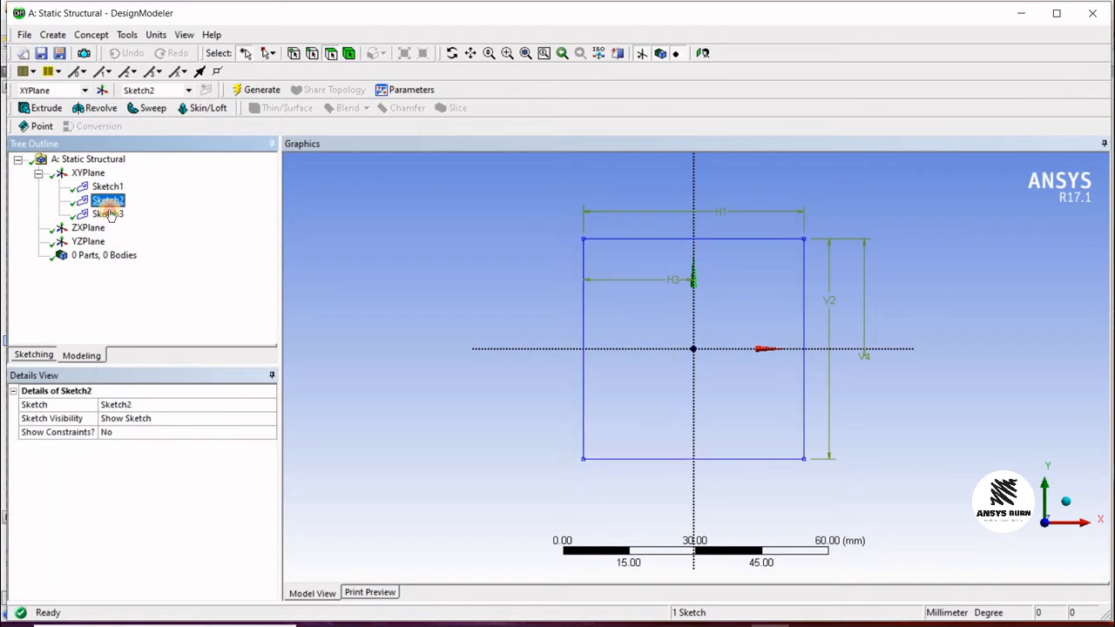
left_click(108, 214, "ctrl")
right_click(111, 200)
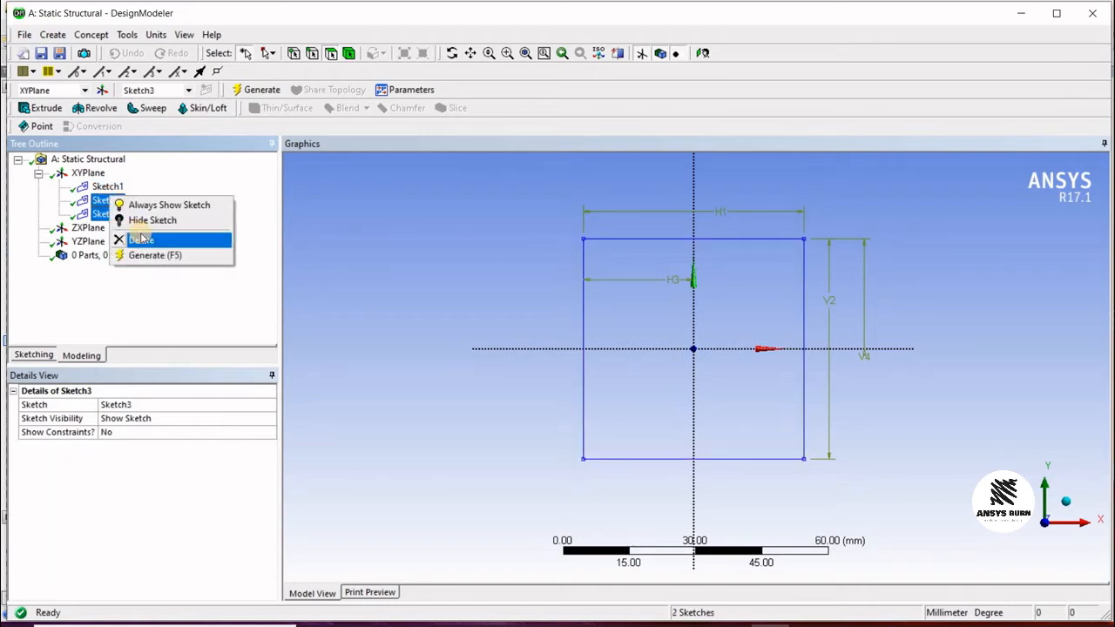
left_click(139, 239)
key("Return")
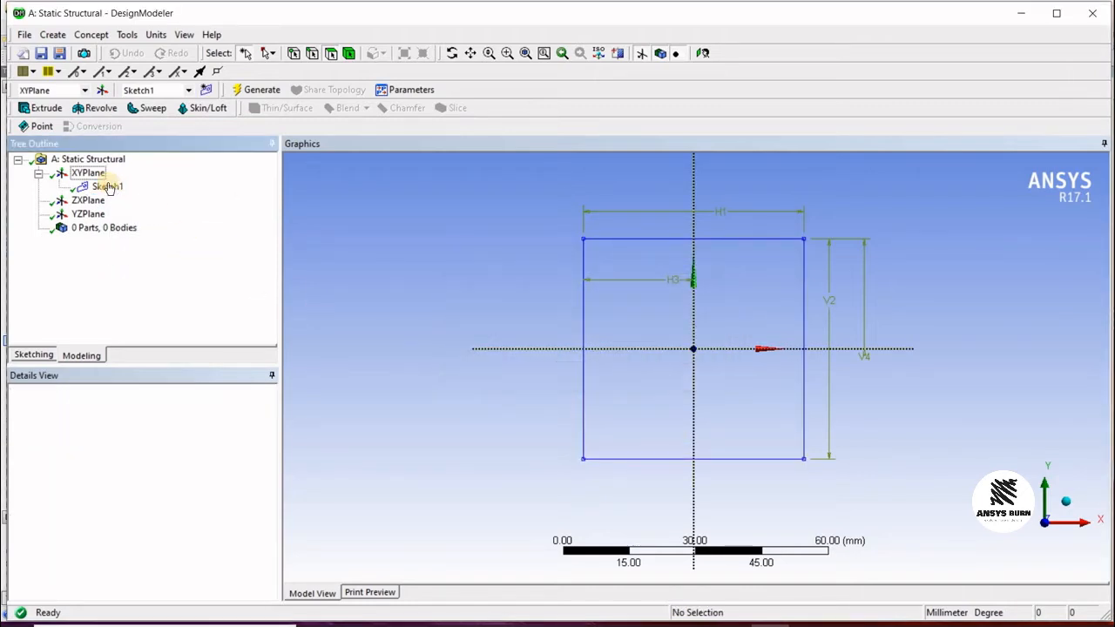
Step: Add a new sketch on the XYPlane
left_click(104, 186)
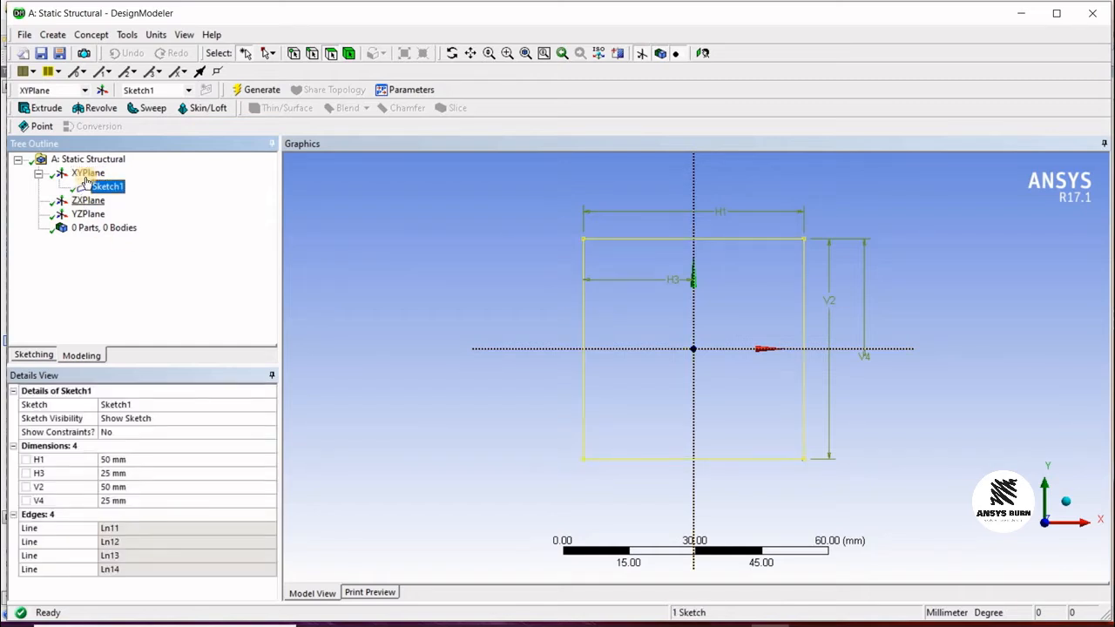
left_click(86, 175)
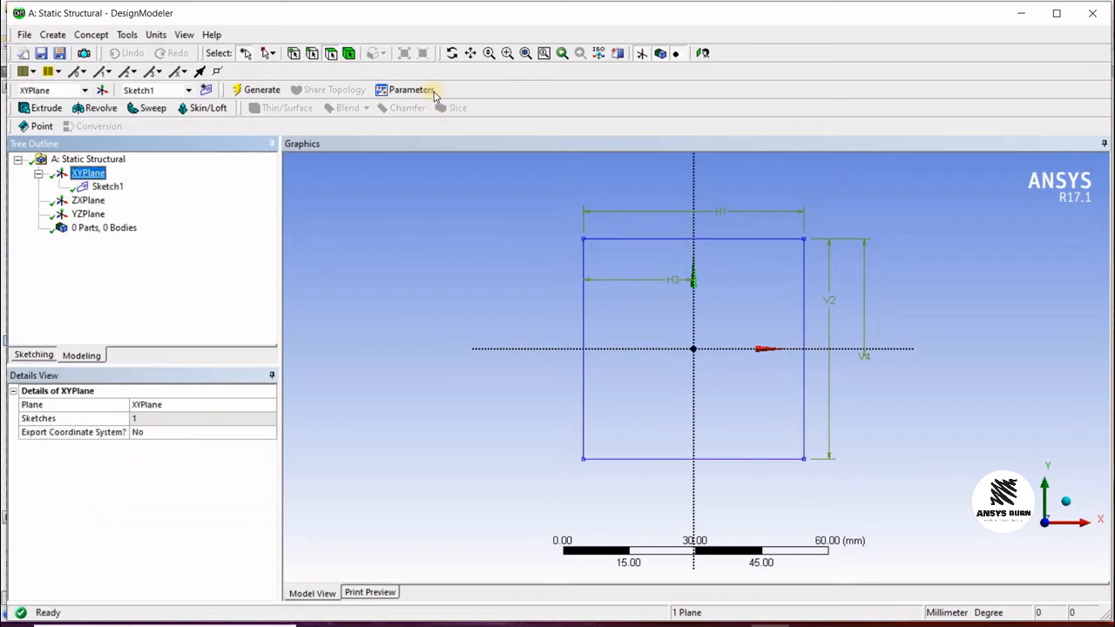
left_click(206, 90)
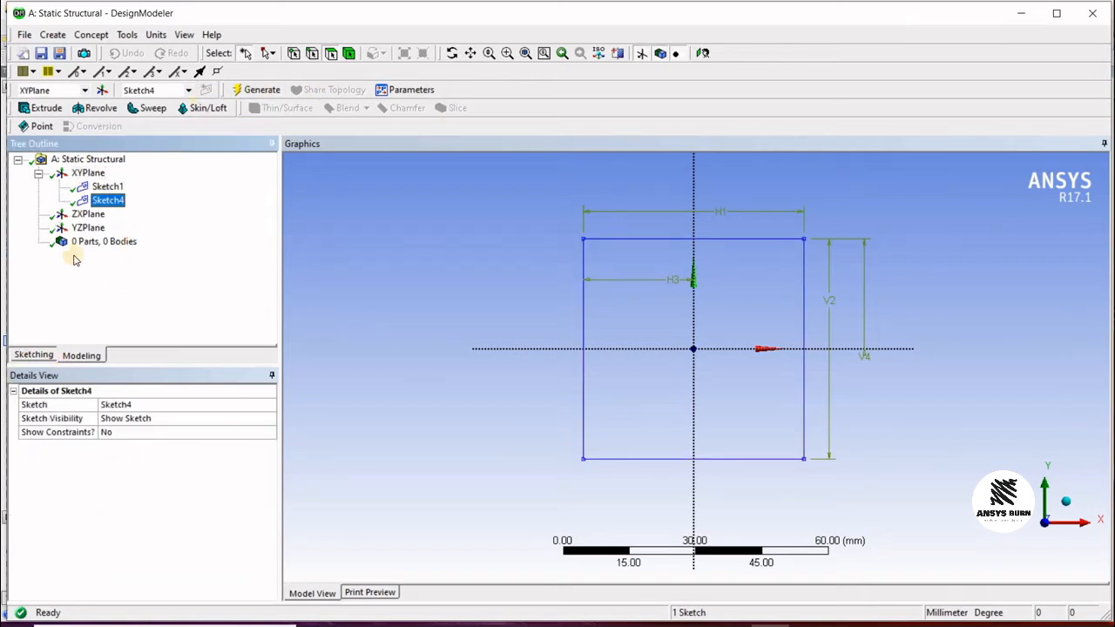
Step: Try to rename Sketch1 as 1
left_click(104, 189)
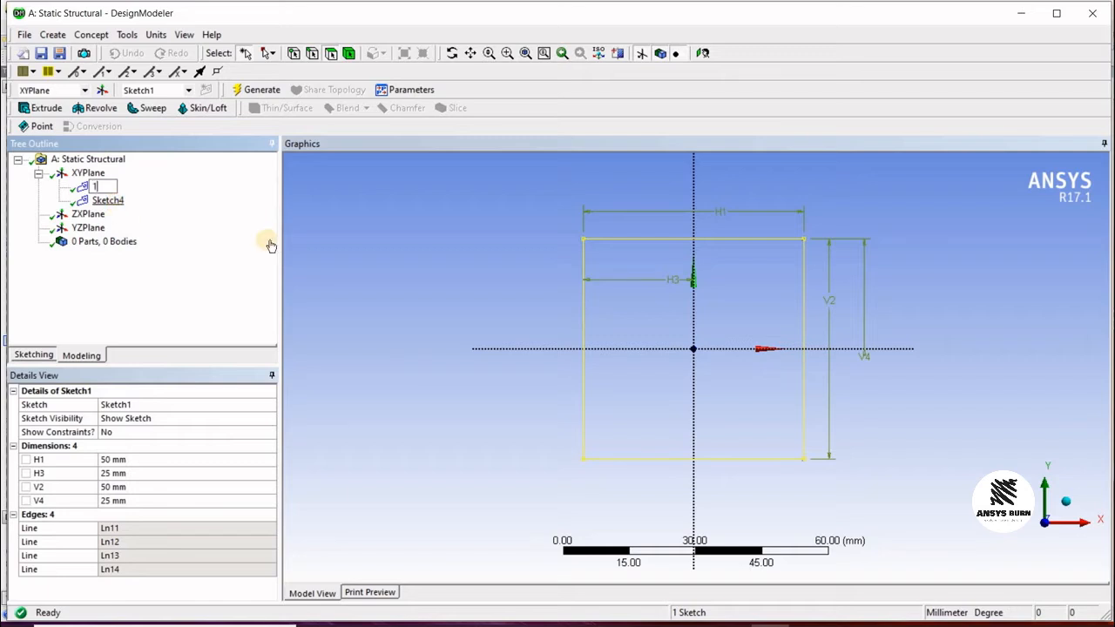
left_click(119, 203)
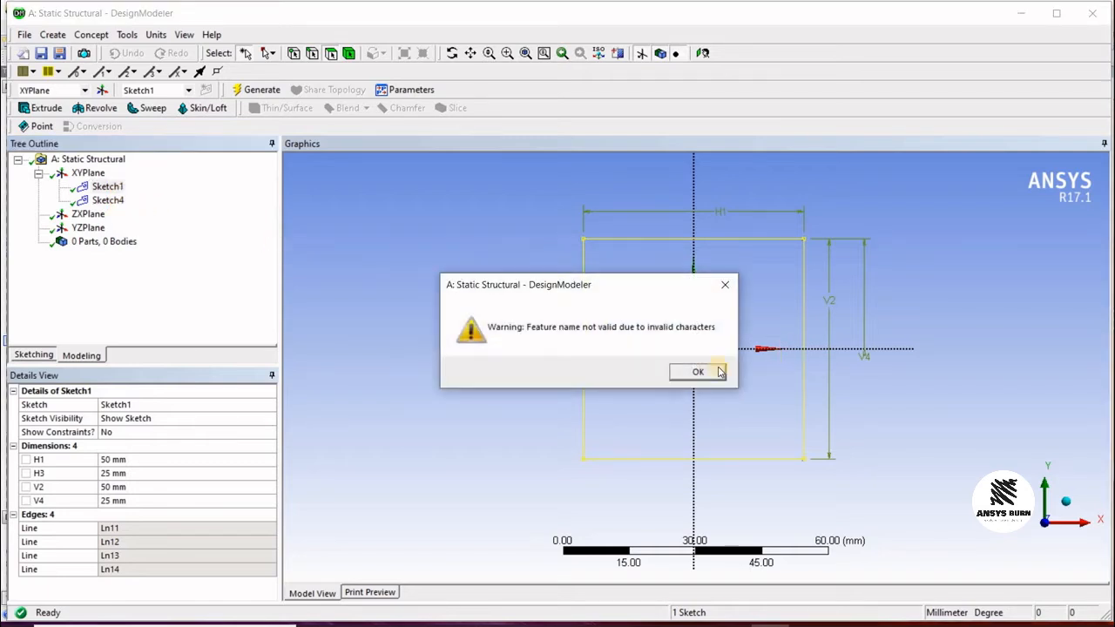
key("Return")
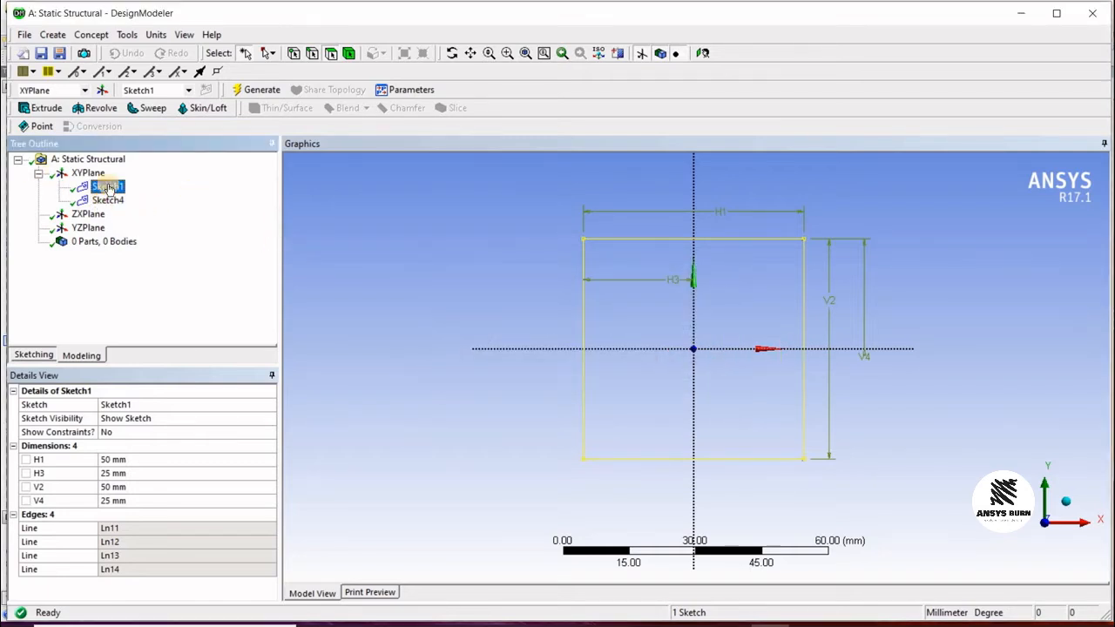
Step: In Sketch4, draw a circle centred on the origin with a radius of about 11 mm
left_click(105, 201)
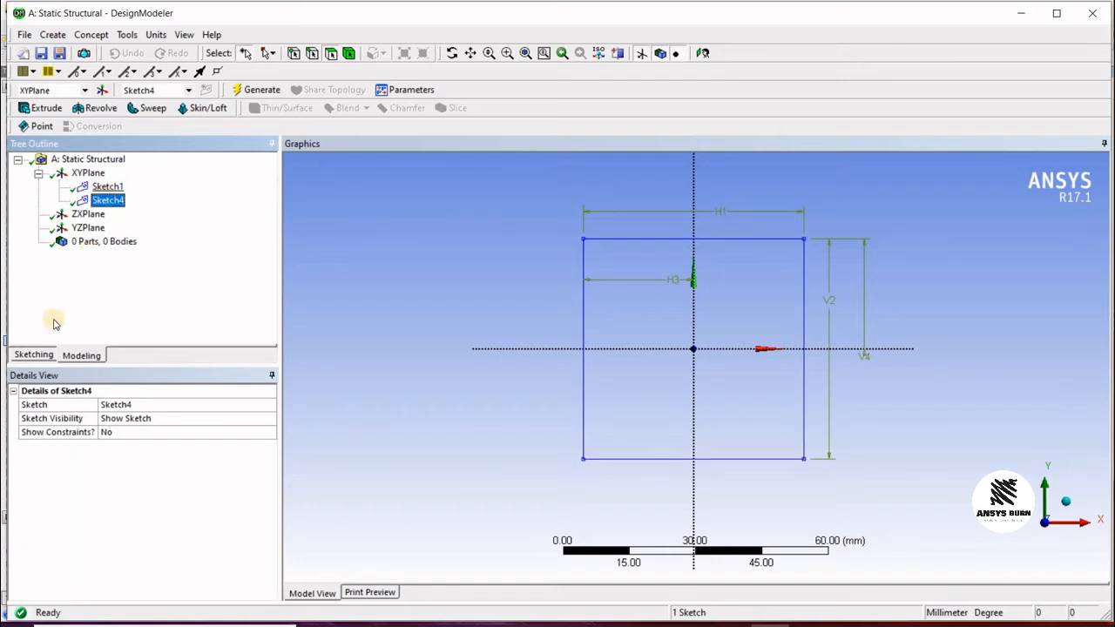
left_click(32, 354)
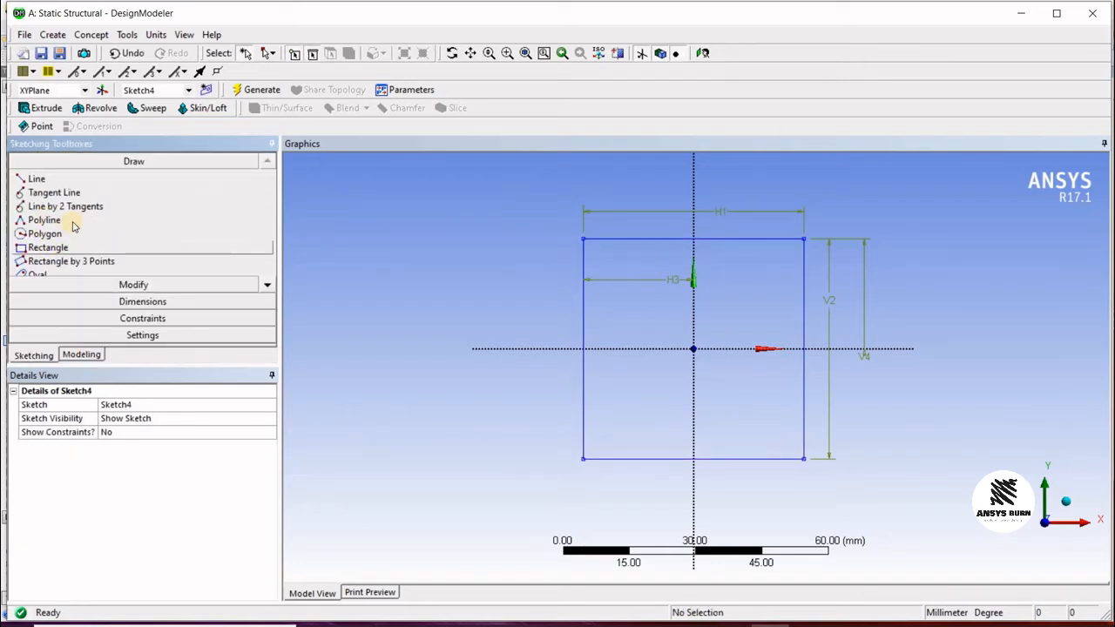
left_click(266, 286)
left_click(265, 285)
left_click(266, 286)
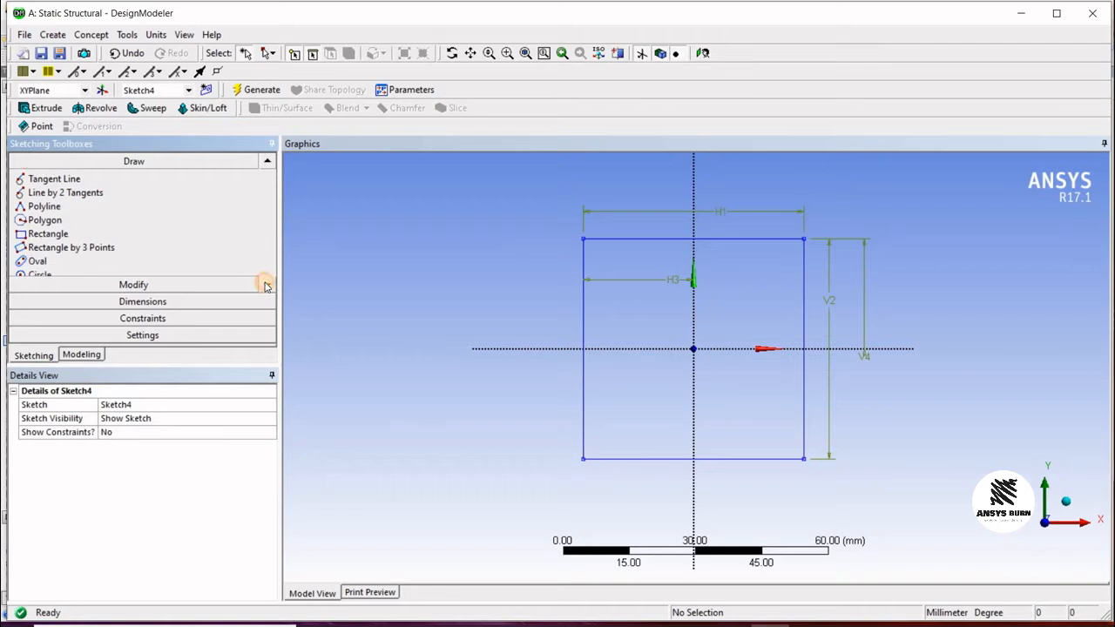
left_click(72, 246)
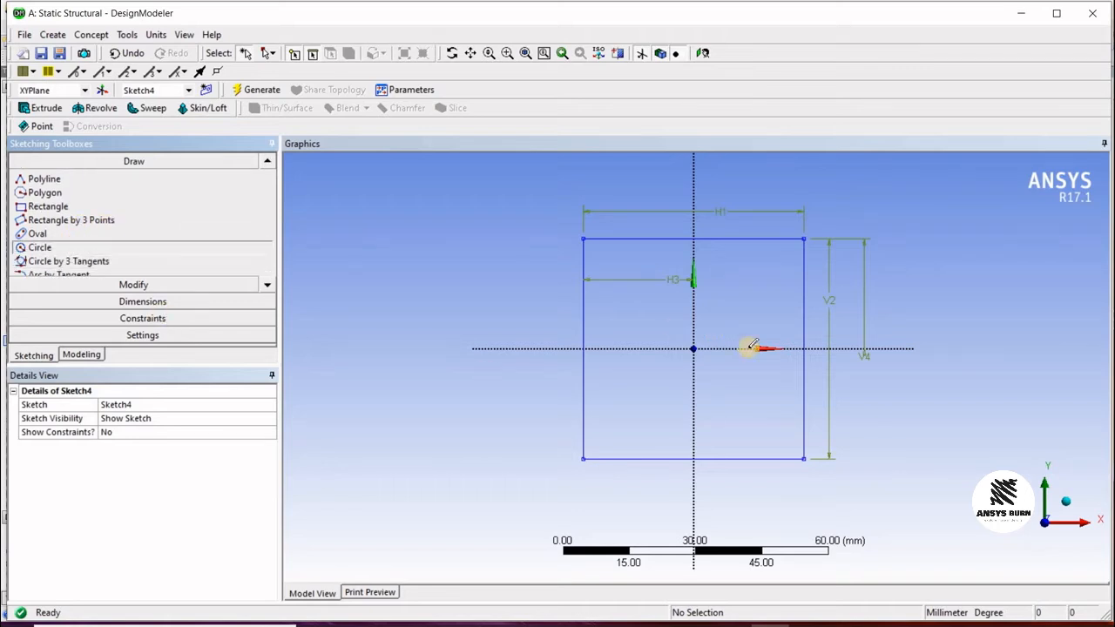
left_click(693, 349)
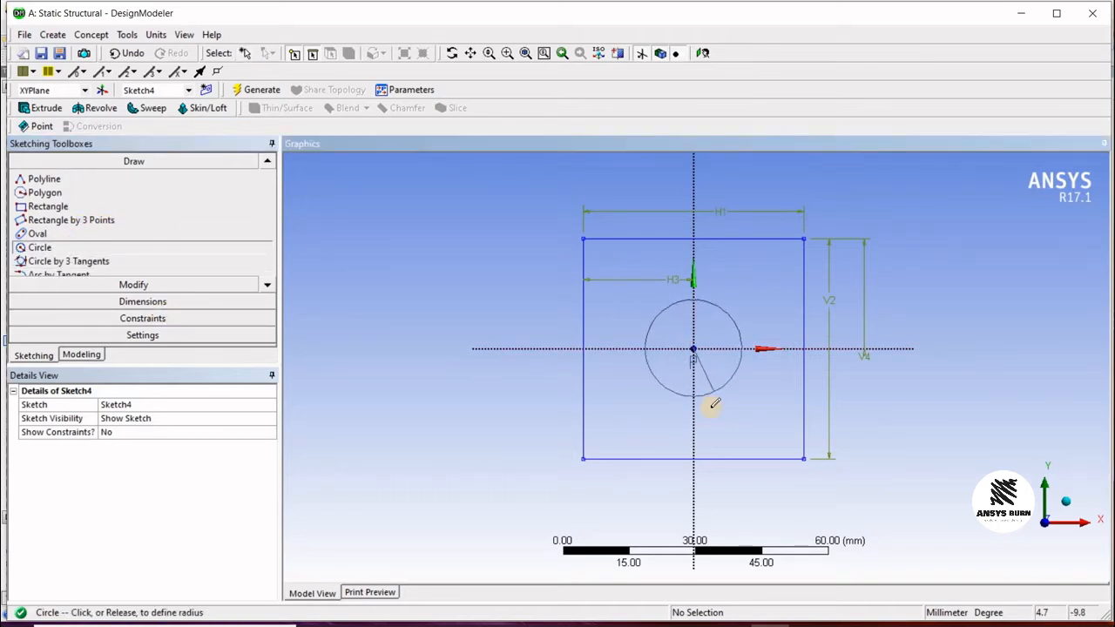
left_click(710, 396)
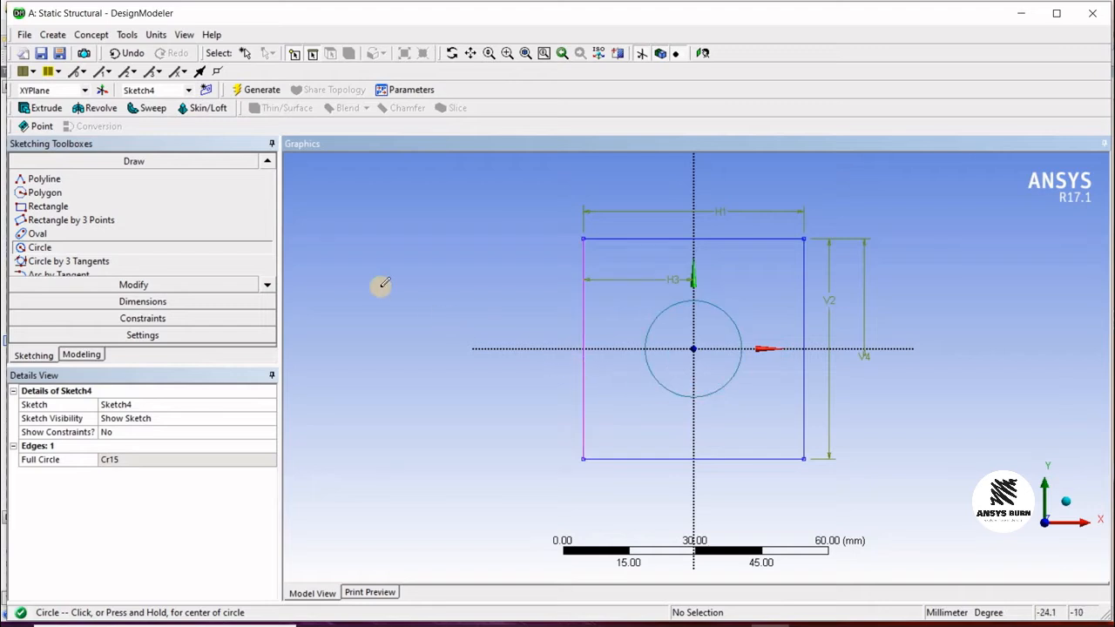
Step: Return to the model tree and delete Sketch4 from the XYPlane
left_click(82, 355)
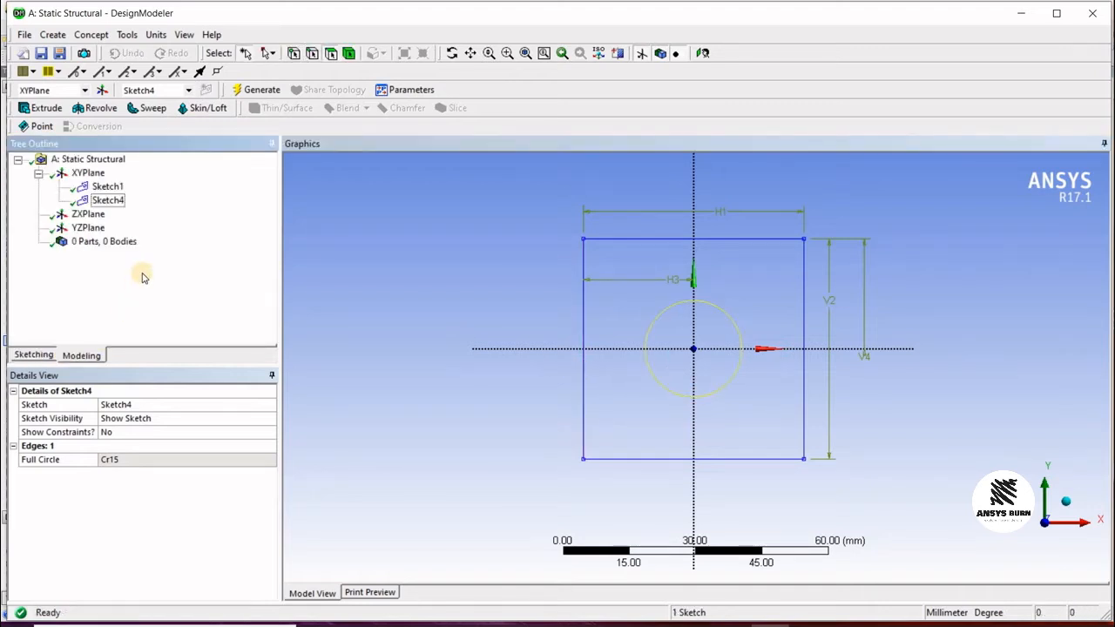
left_click(108, 187)
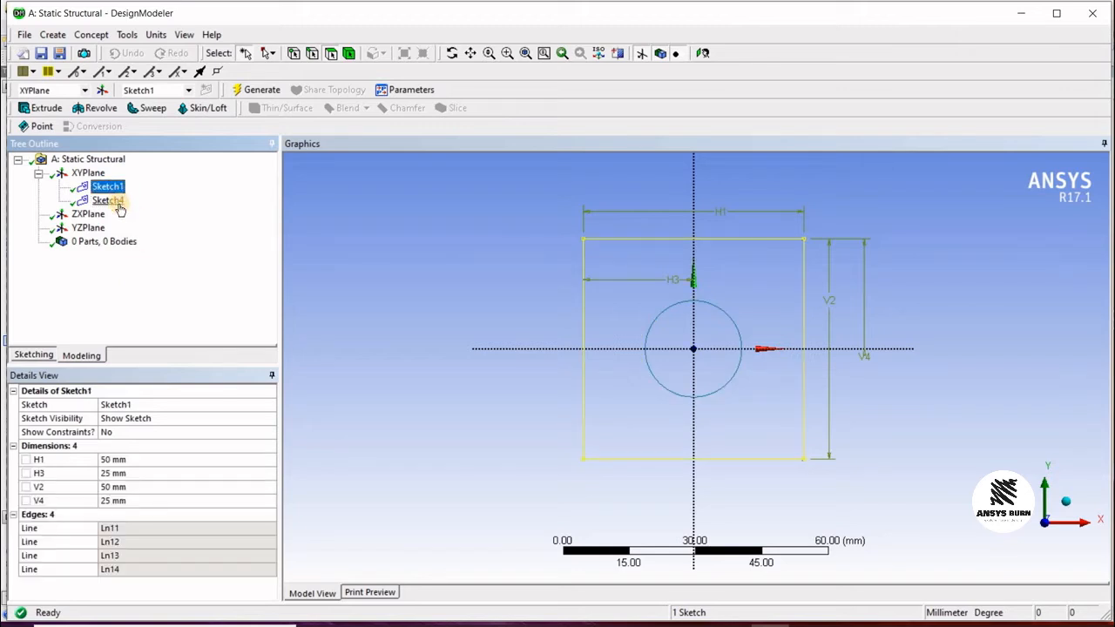
left_click(108, 200)
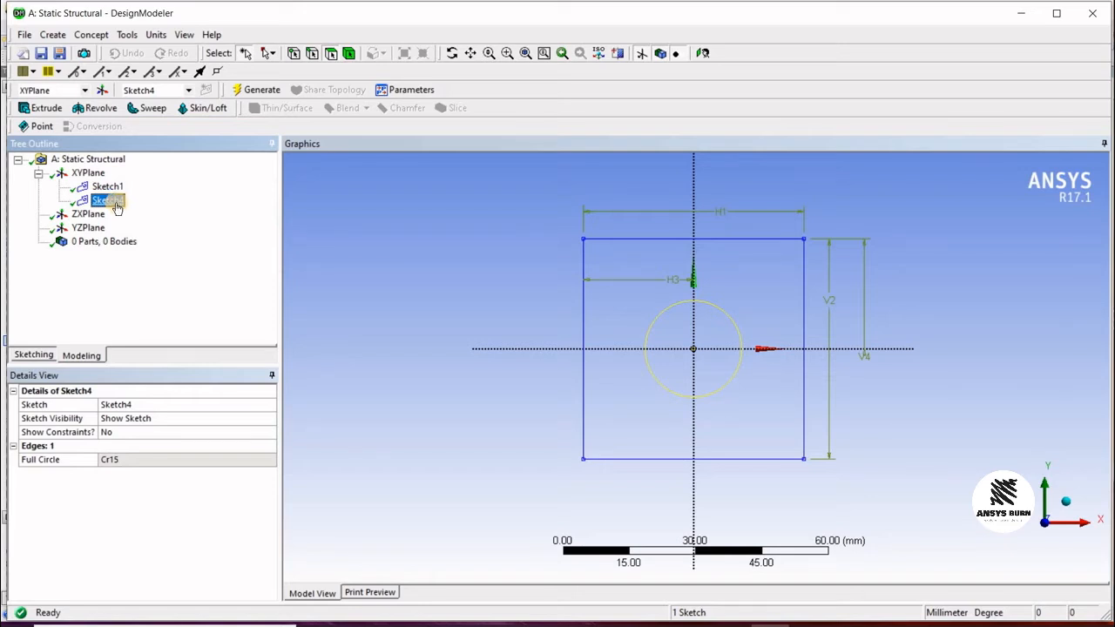
key("Delete")
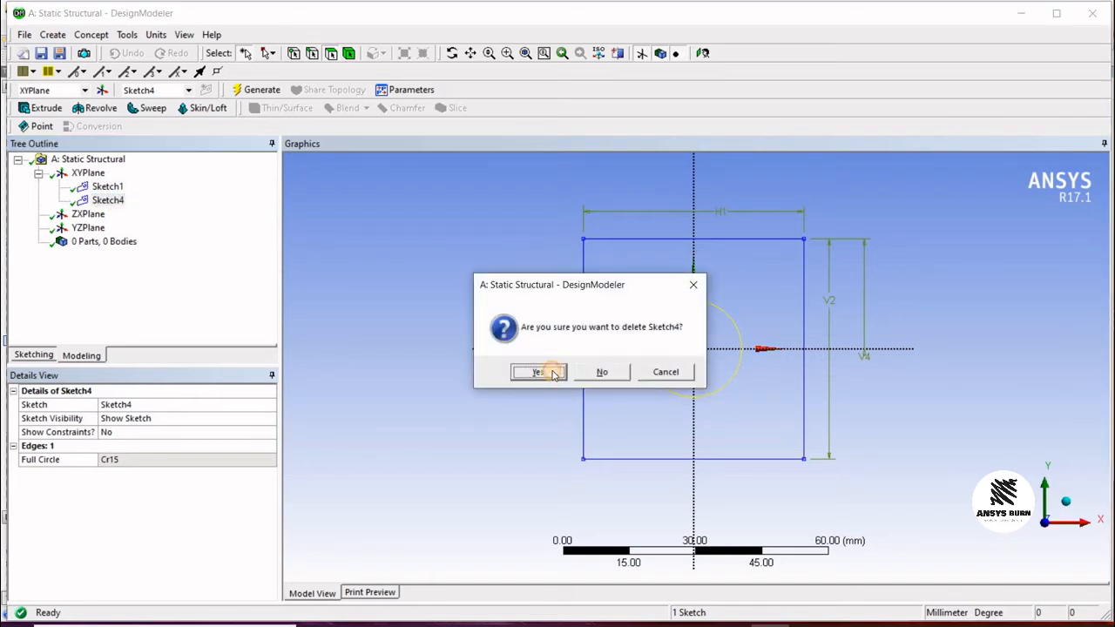
left_click(549, 370)
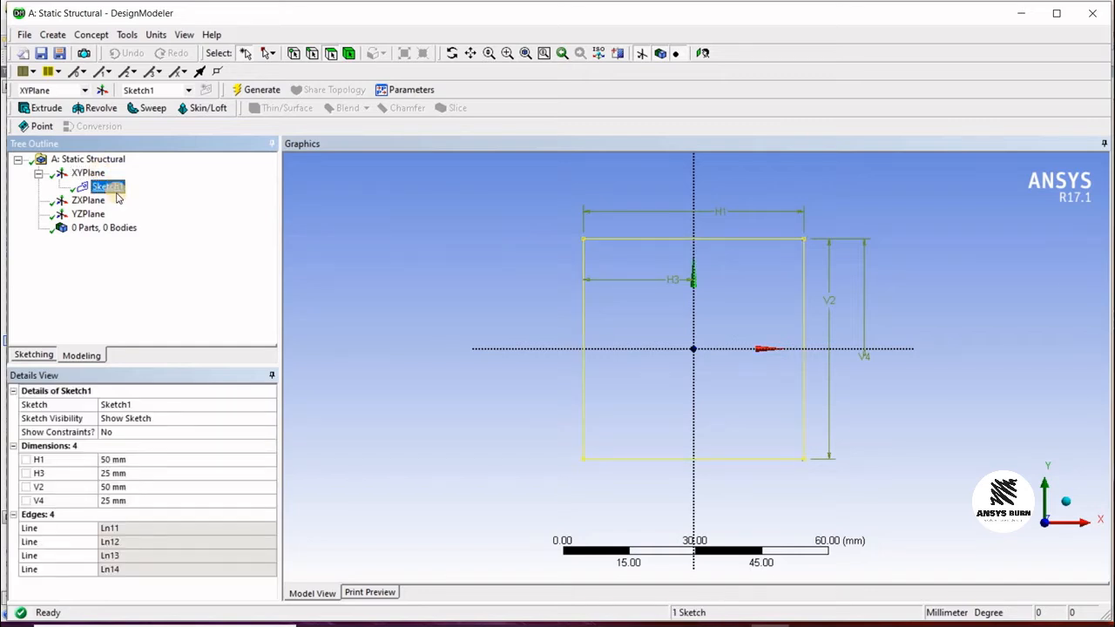
Step: In Sketch1, draw a circle centred on the origin with a radius of about 11 mm inside the square
left_click(33, 354)
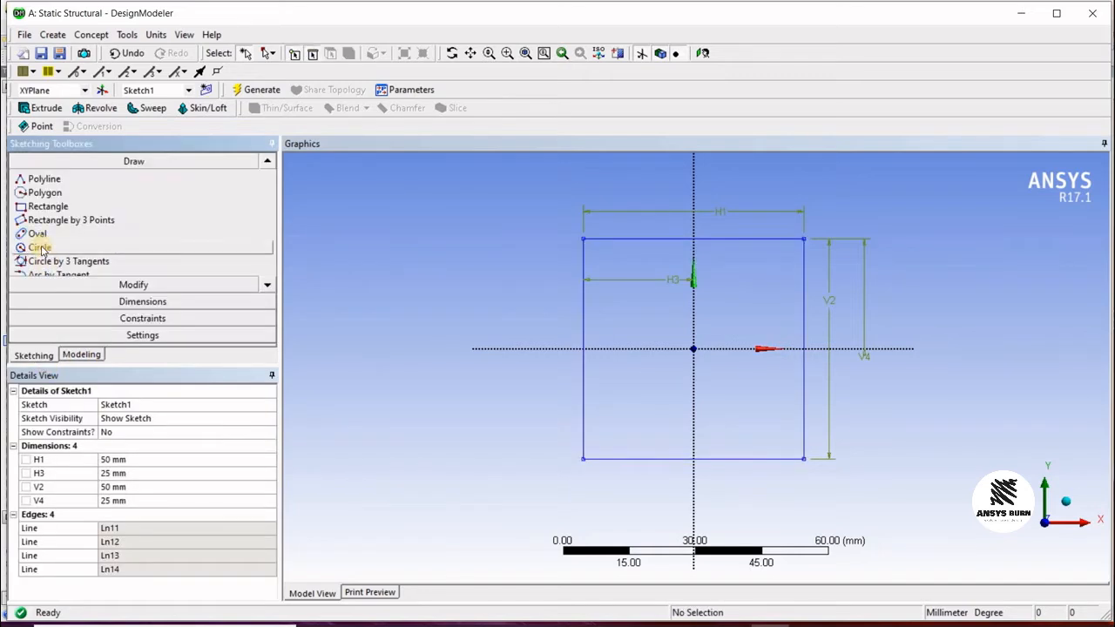
left_click(39, 247)
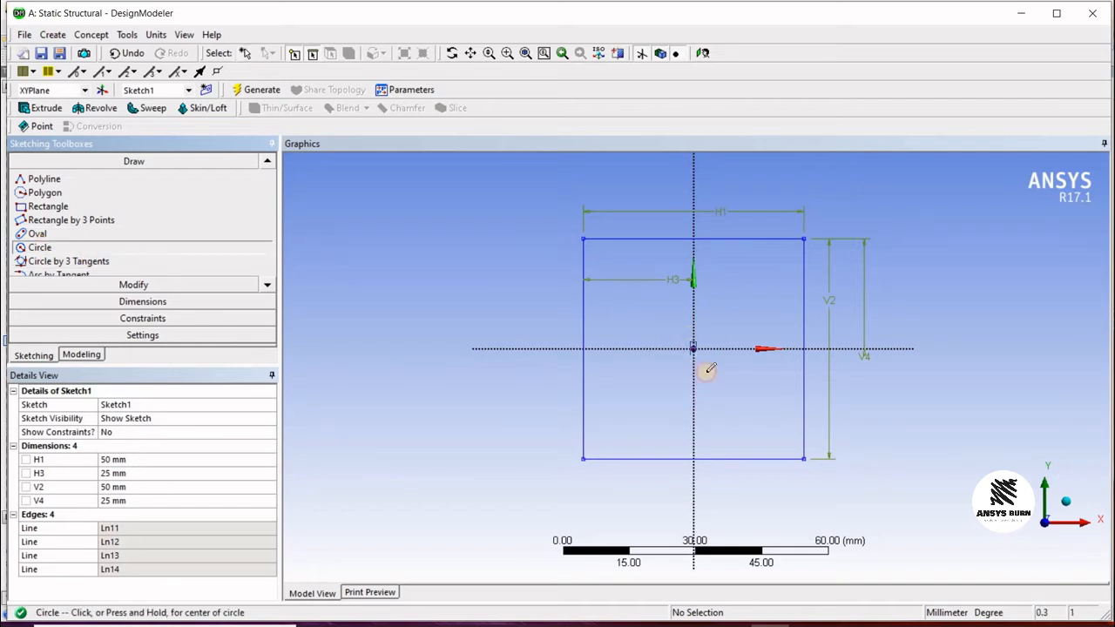
left_click(694, 347)
left_click(581, 439)
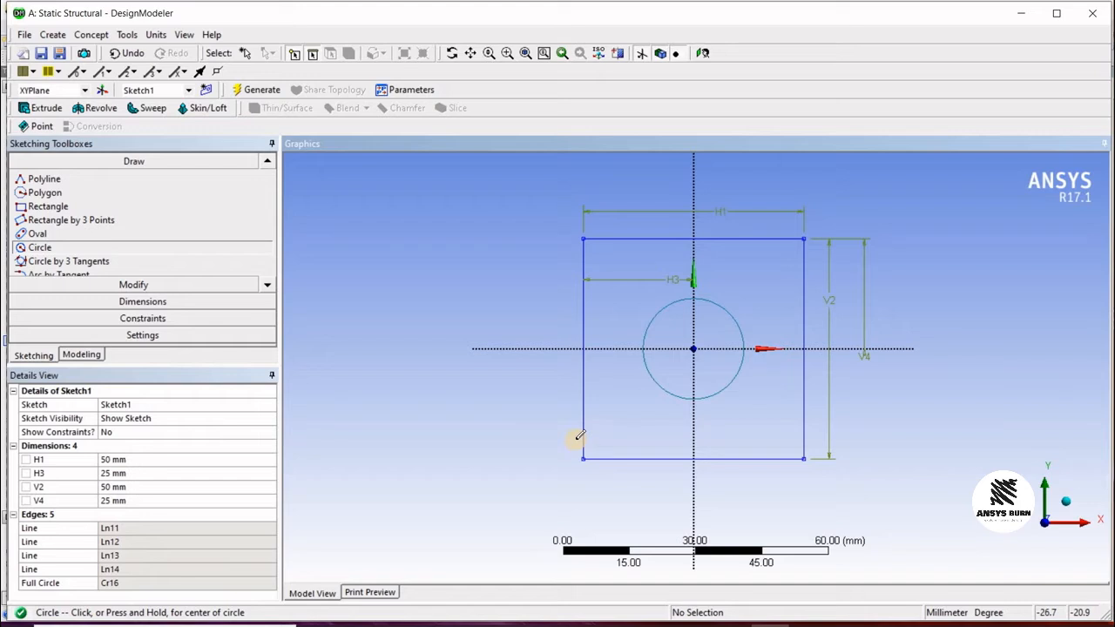
Step: Start an Extrude feature and apply the XYPlane as its geometry
mouse_move(348, 346)
middle_mouse_down()
mouse_move(585, 304)
mouse_move(528, 323)
mouse_move(510, 311)
mouse_move(515, 279)
mouse_move(521, 319)
middle_mouse_up()
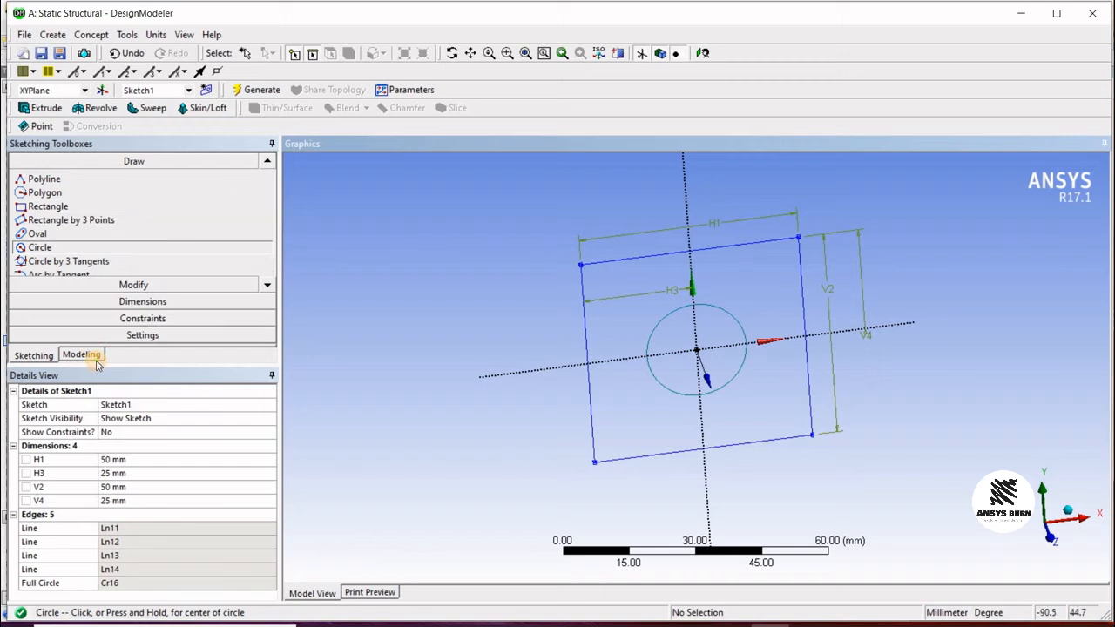
left_click(85, 355)
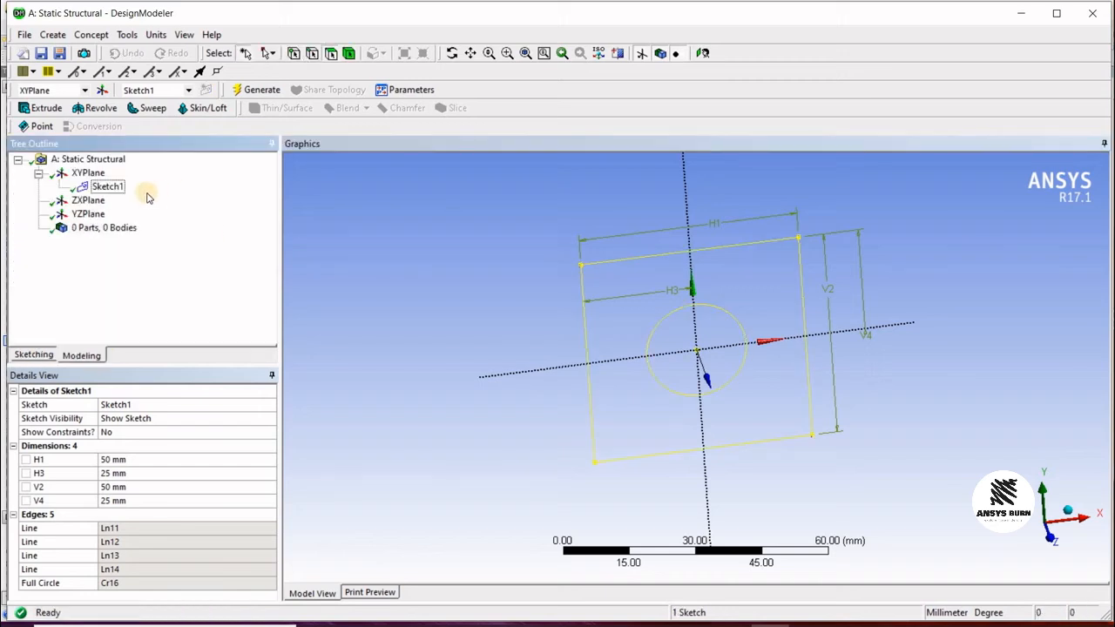
left_click(87, 173)
left_click(99, 187)
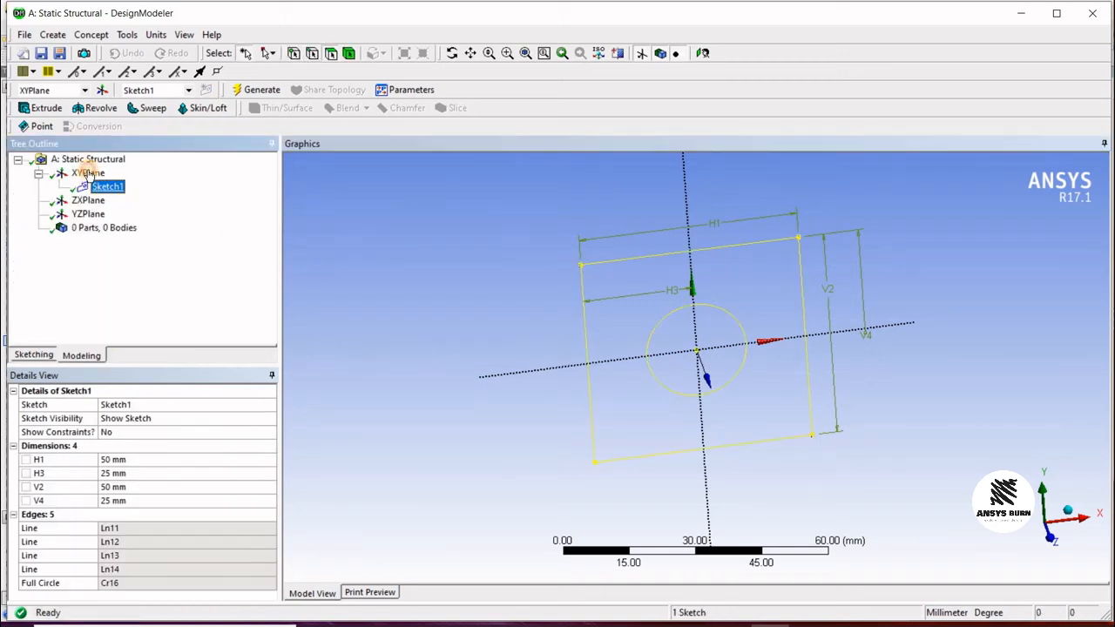
left_click(87, 173)
left_click(704, 54)
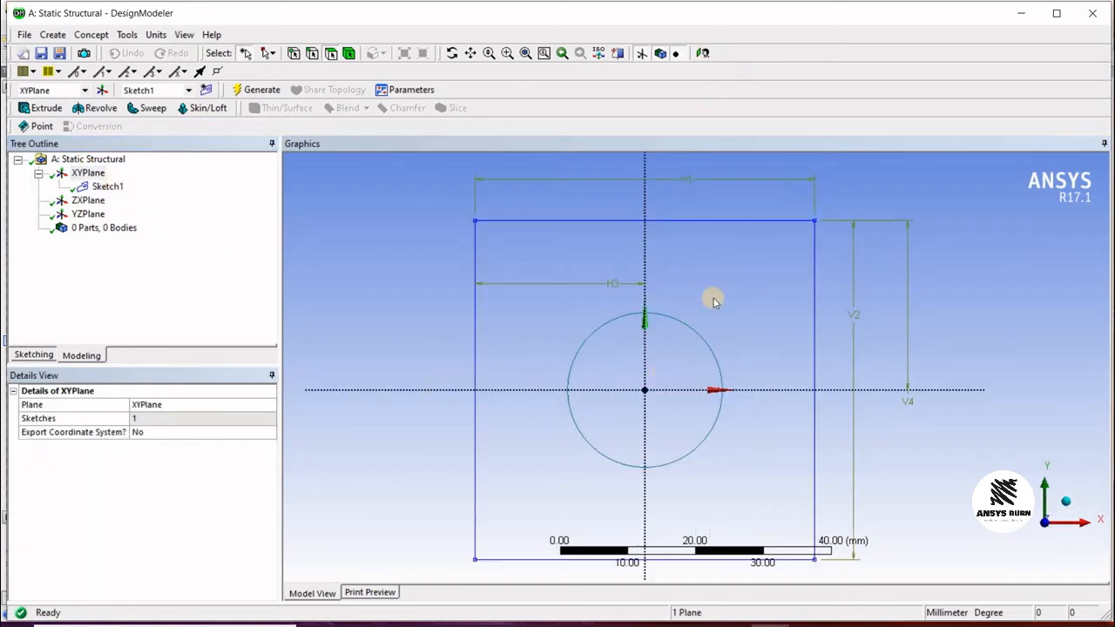
scroll(904, 304, "down", 3)
mouse_move(766, 356)
middle_mouse_down()
mouse_move(784, 341)
mouse_move(881, 326)
mouse_move(850, 329)
middle_mouse_up()
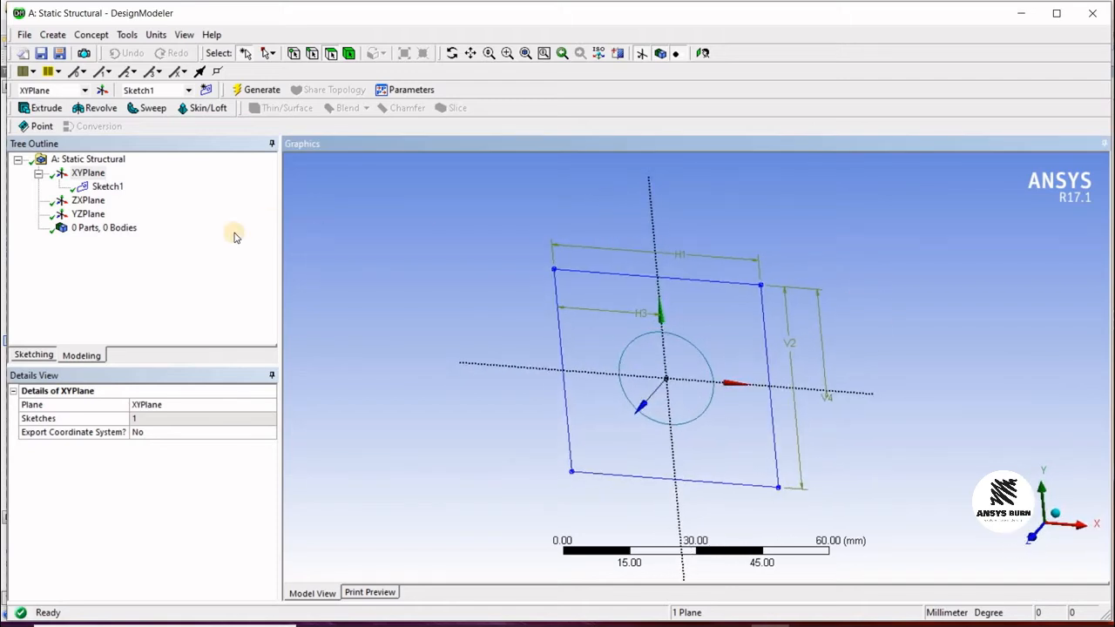
left_click(48, 108)
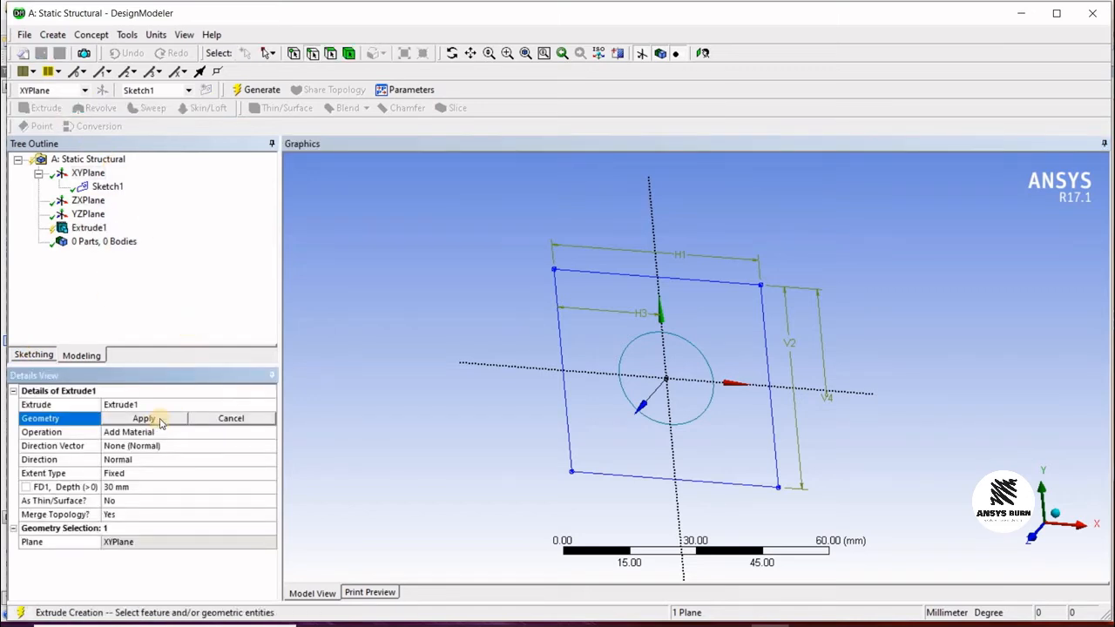
left_click(147, 420)
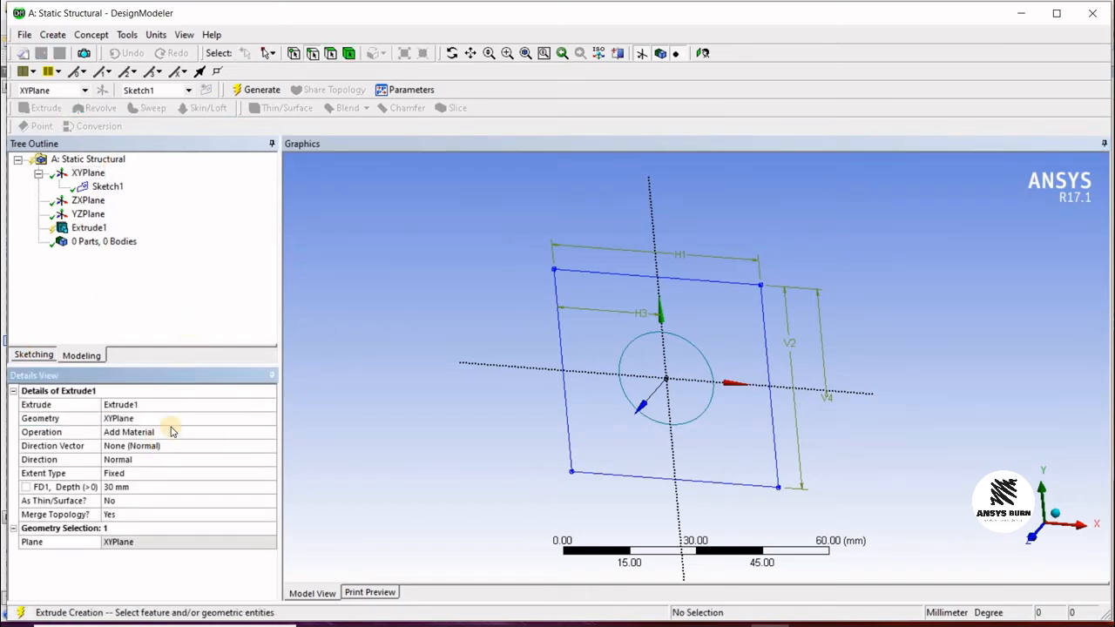
Step: Set the extrude operation to Add Frozen and its depth to 200 mm
left_click(261, 436)
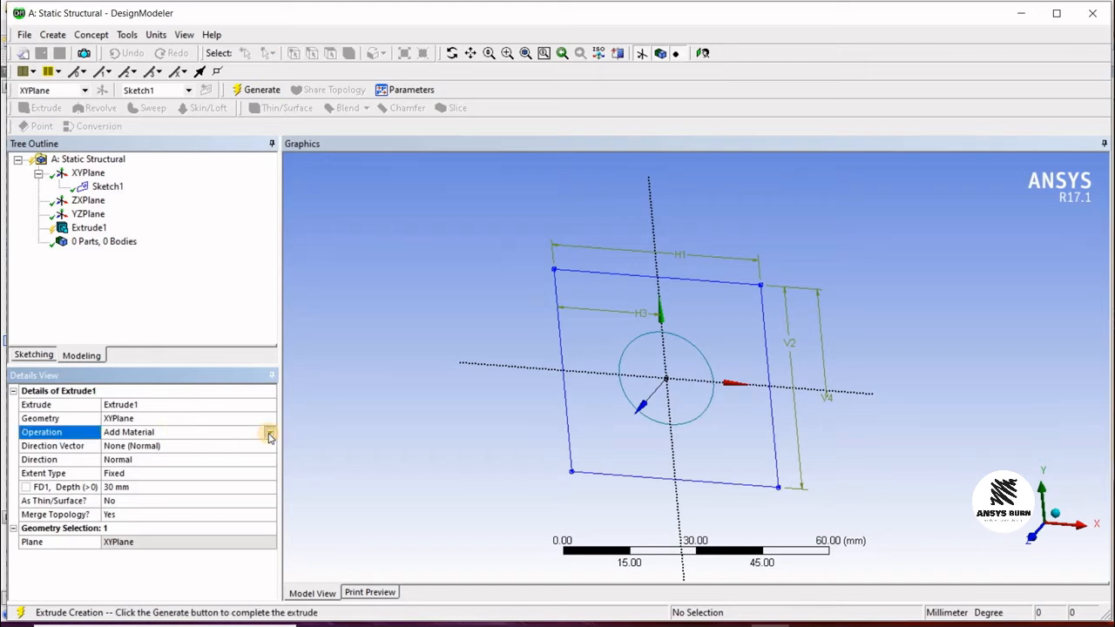
left_click(269, 434)
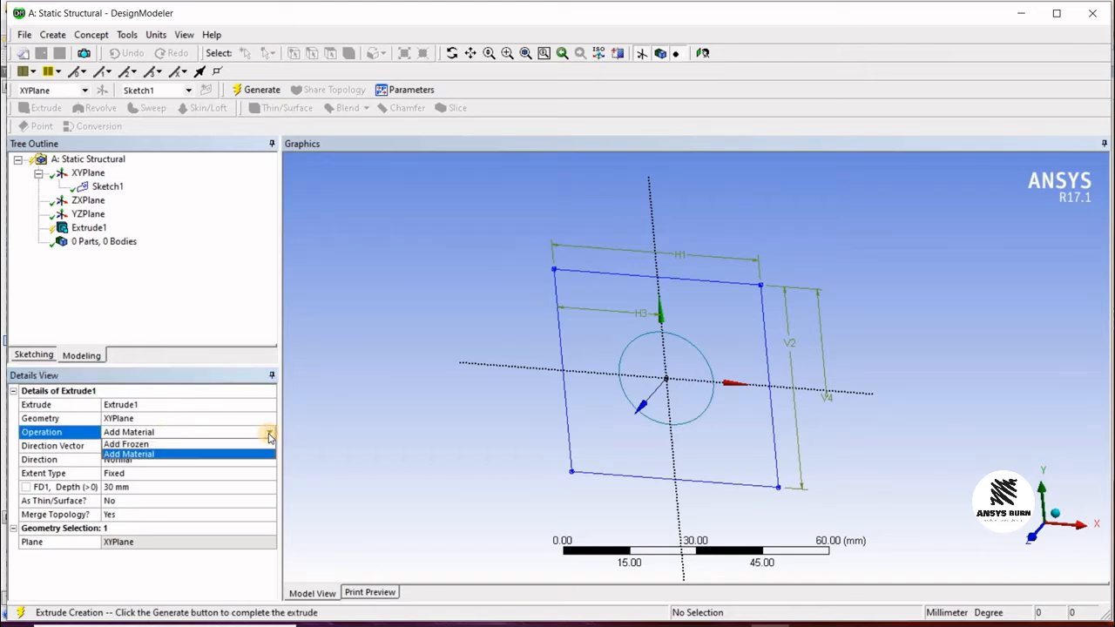
left_click(224, 443)
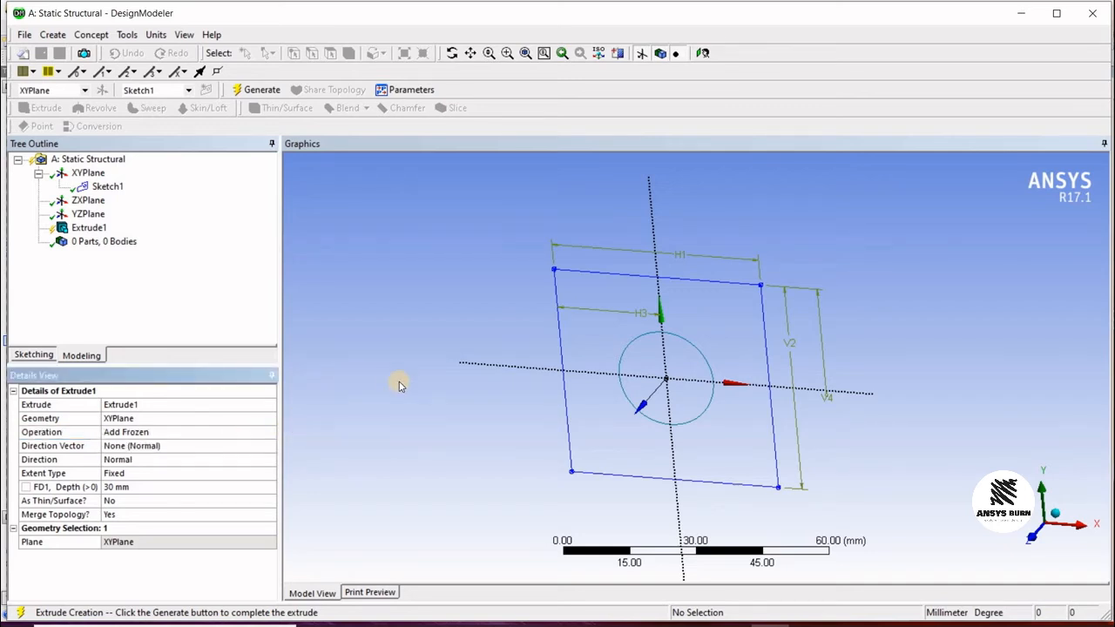
left_click(133, 487)
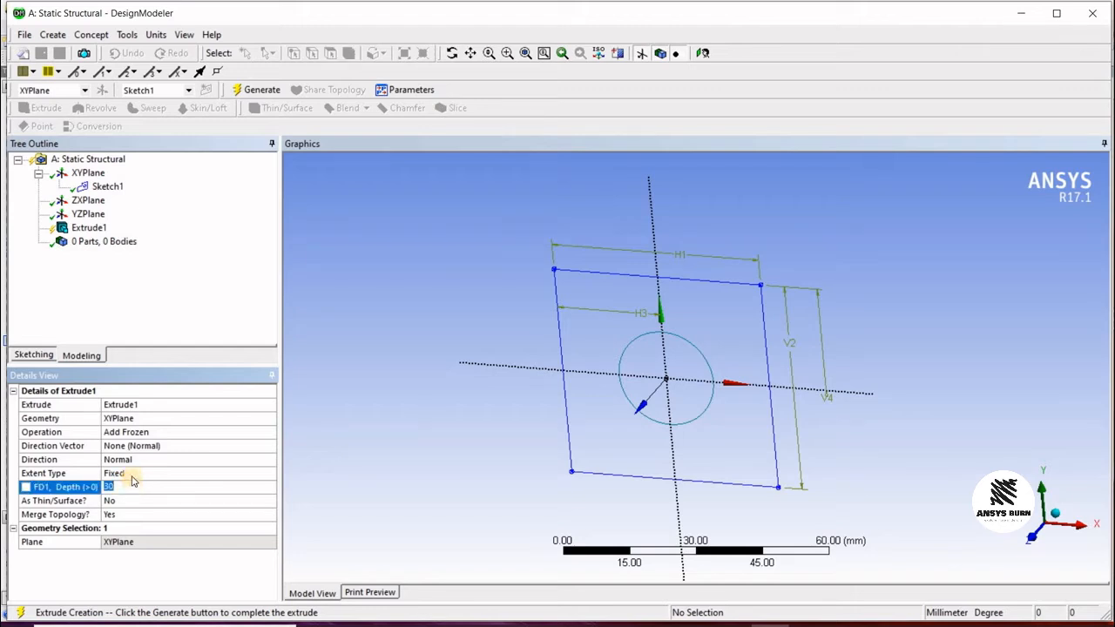
type("200")
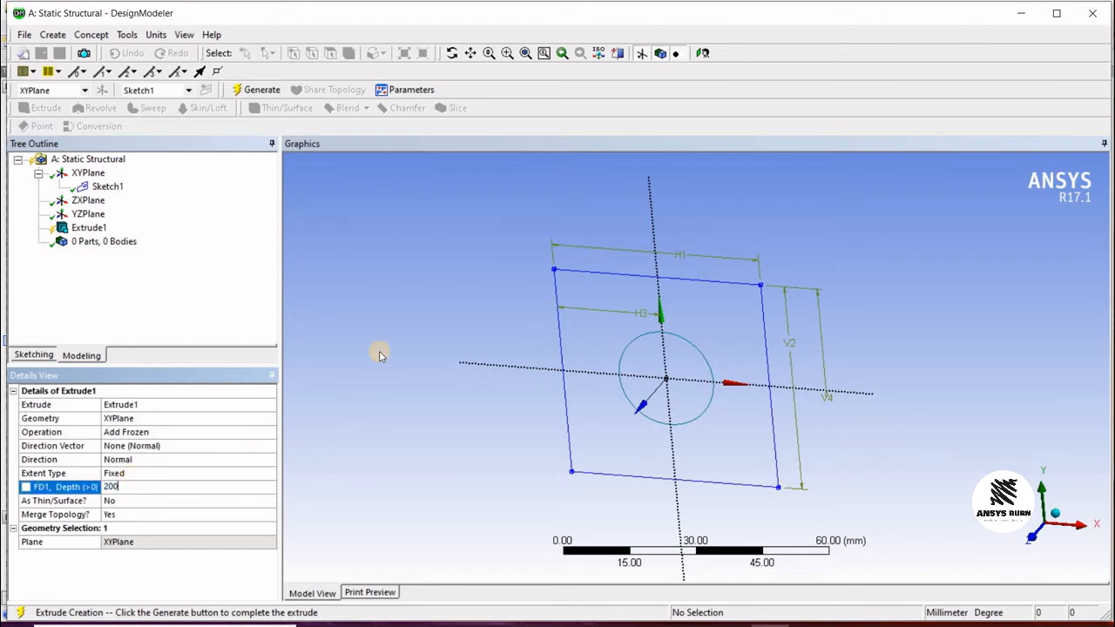
key("Return")
Step: Change the extrude's geometry selection to Sketch1
left_click(87, 228)
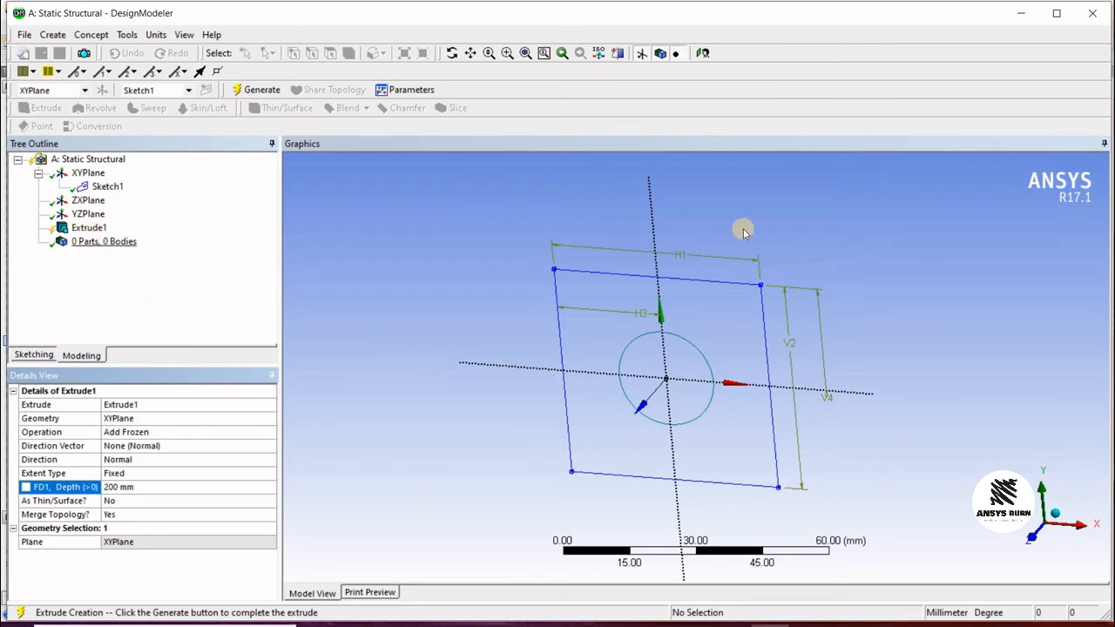
mouse_move(548, 281)
left_mouse_down()
mouse_move(734, 232)
mouse_move(766, 210)
mouse_move(554, 291)
left_mouse_up()
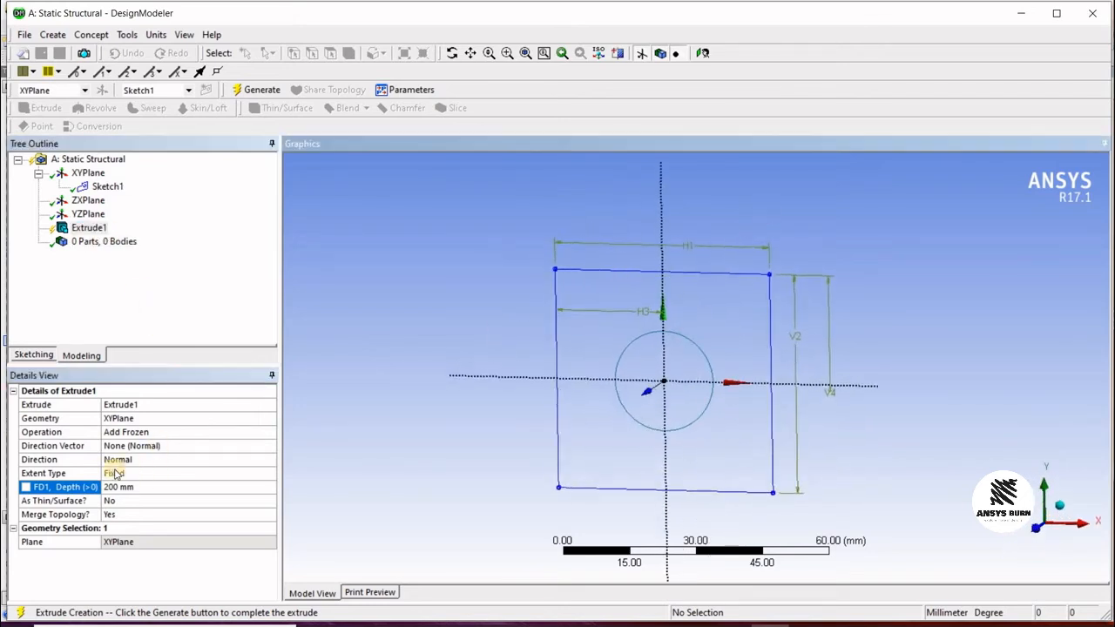
left_click(150, 422)
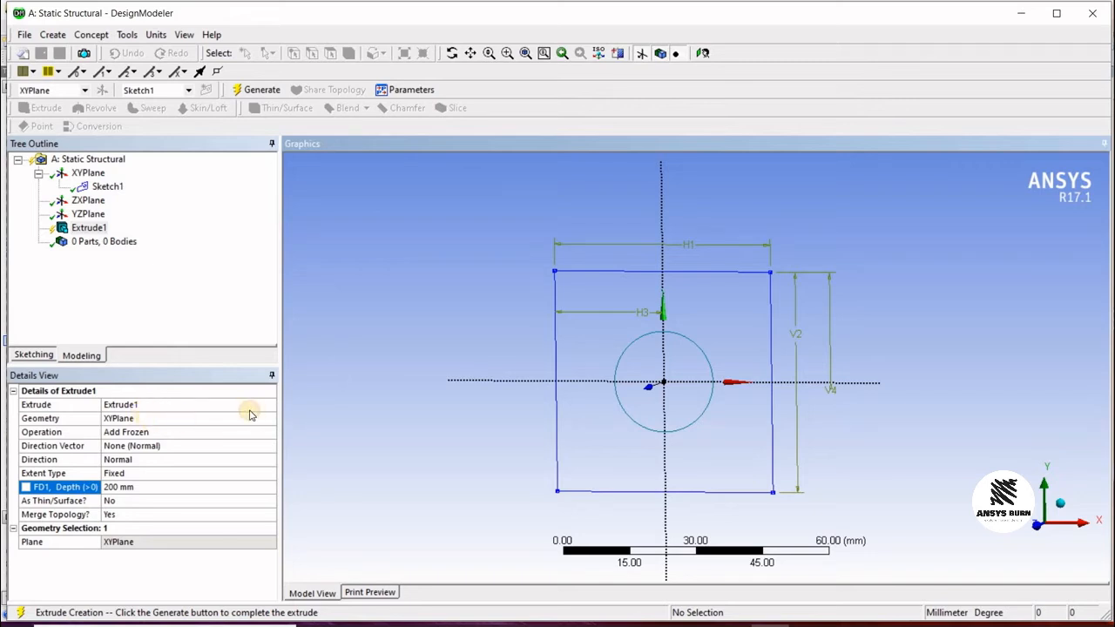
left_click(107, 186)
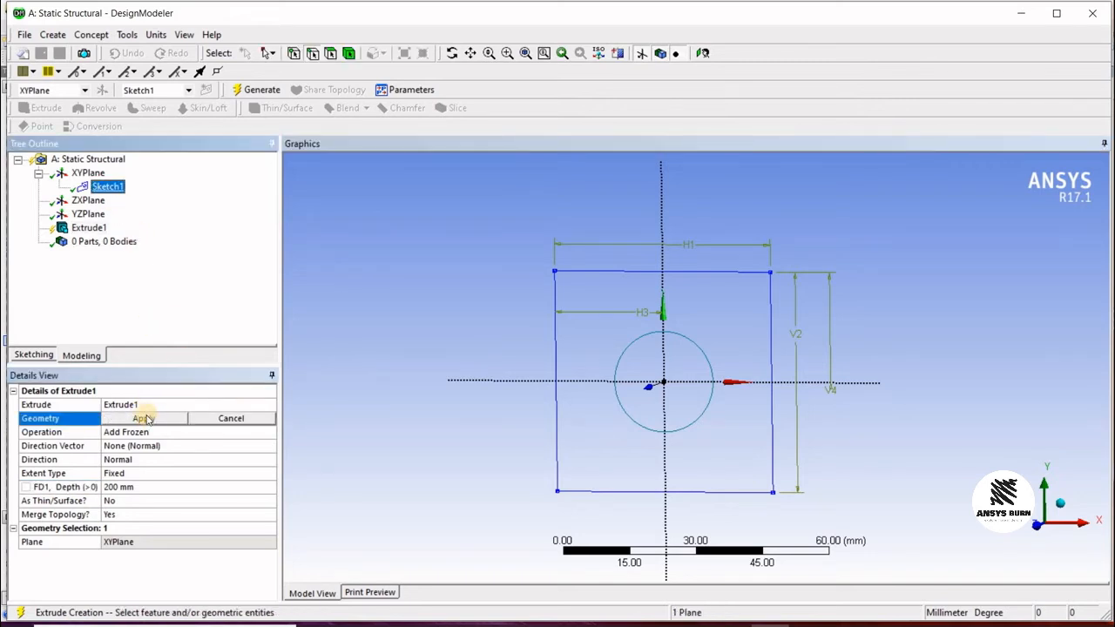
left_click(144, 418)
middle_click_drag(643, 338, 664, 302)
scroll(647, 338, "down", 5)
mouse_move(636, 362)
middle_mouse_down()
mouse_move(774, 334)
mouse_move(889, 337)
middle_mouse_up()
middle_click_drag(427, 386, 610, 370)
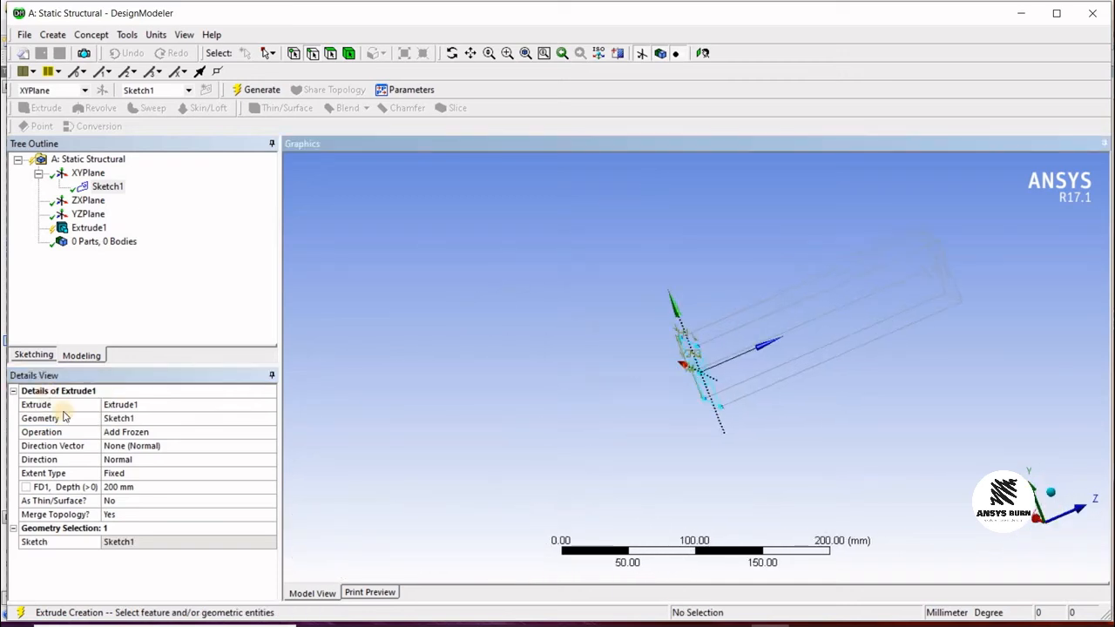
left_click(164, 420)
left_click(107, 186)
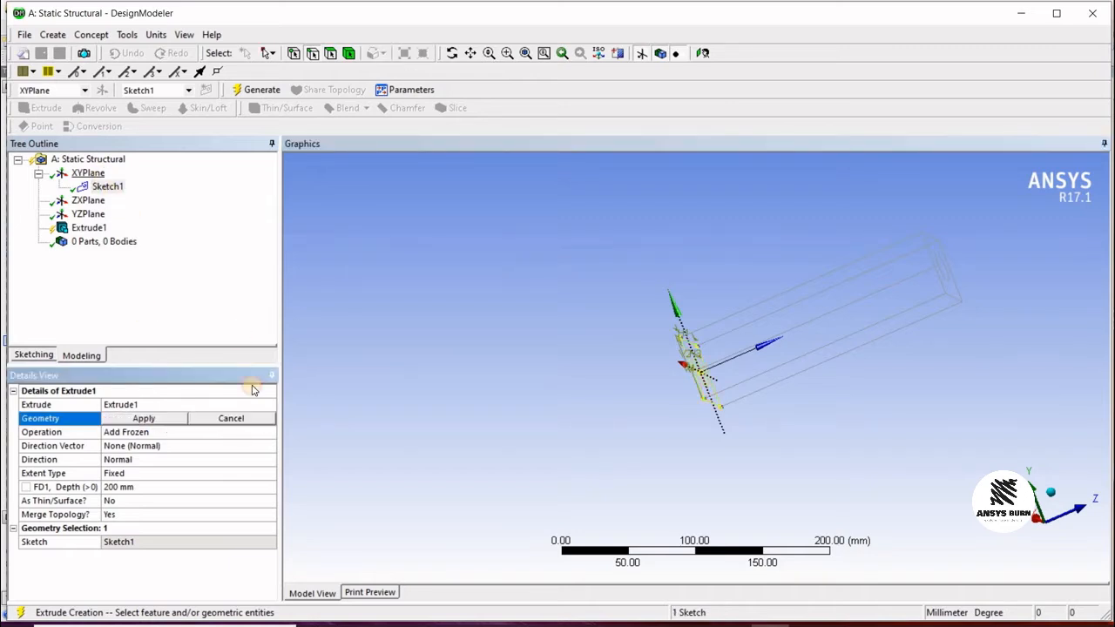
left_click(164, 420)
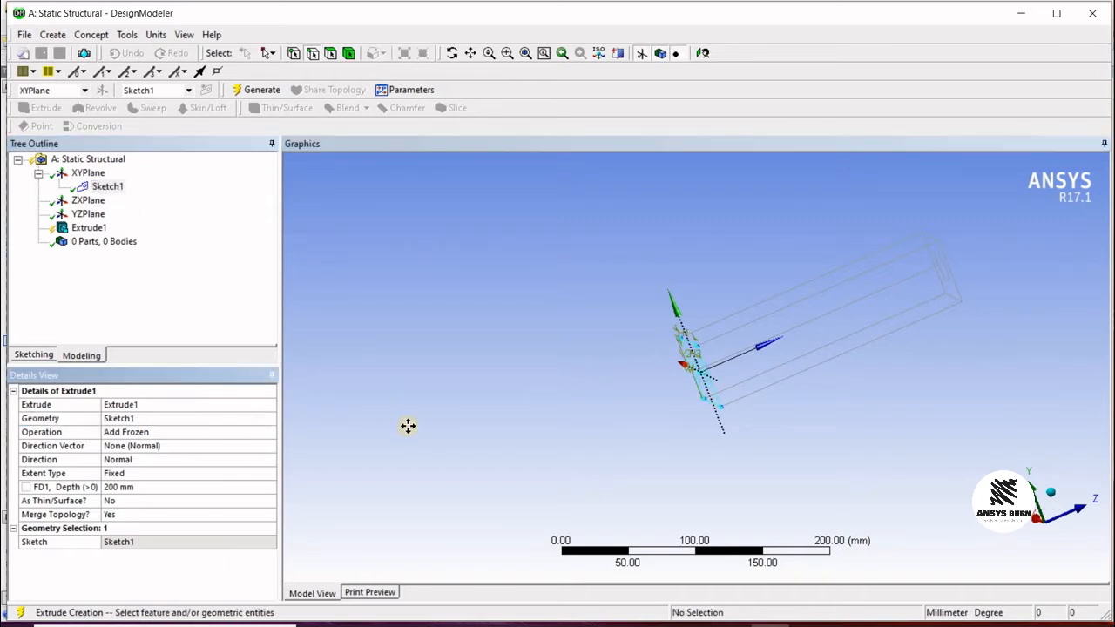
Step: Generate the extrusion
mouse_move(409, 426)
middle_mouse_down()
mouse_move(730, 369)
mouse_move(843, 284)
mouse_move(792, 323)
mouse_move(945, 259)
mouse_move(943, 299)
mouse_move(770, 323)
mouse_move(706, 378)
mouse_move(784, 339)
mouse_move(660, 346)
mouse_move(671, 369)
mouse_move(660, 380)
mouse_move(770, 348)
mouse_move(609, 384)
middle_mouse_up()
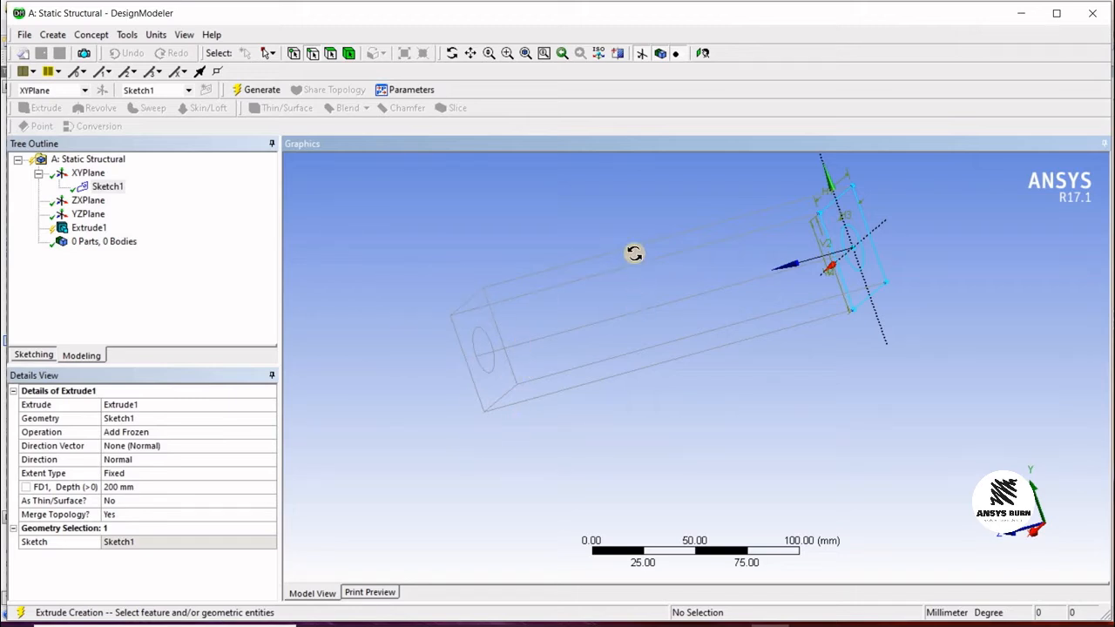
middle_click_drag(633, 252, 671, 205)
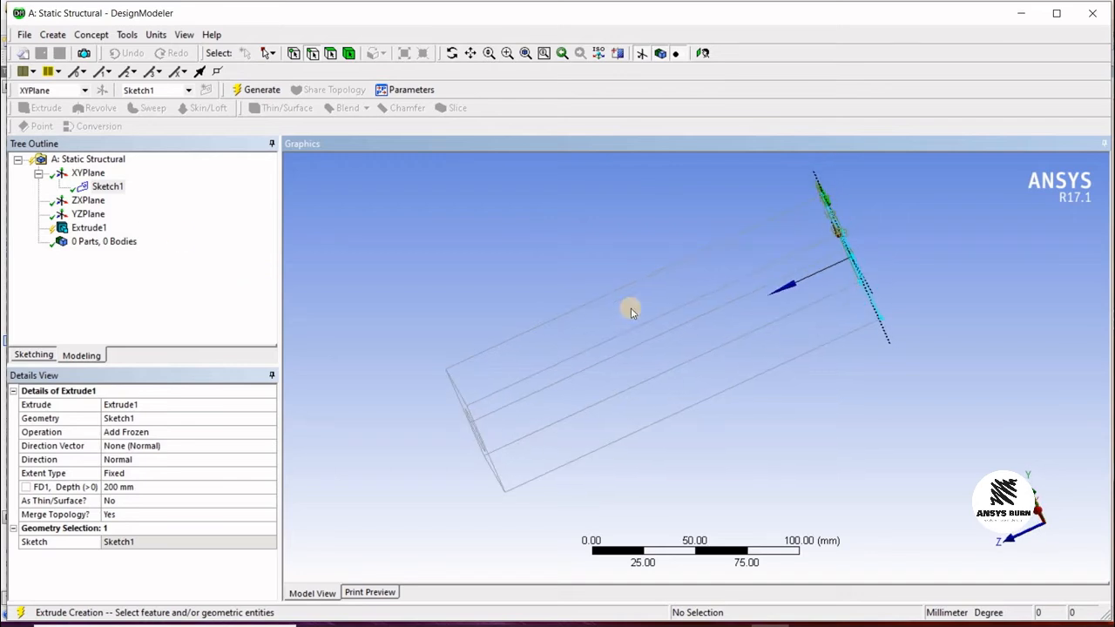
middle_click_drag(717, 291, 665, 277)
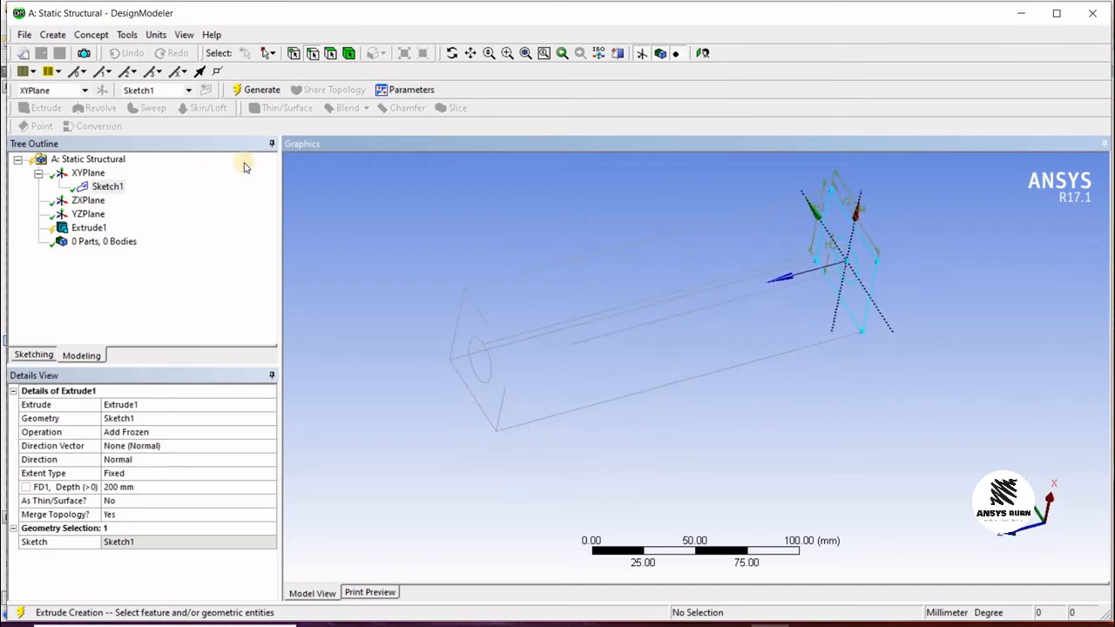
left_click(254, 93)
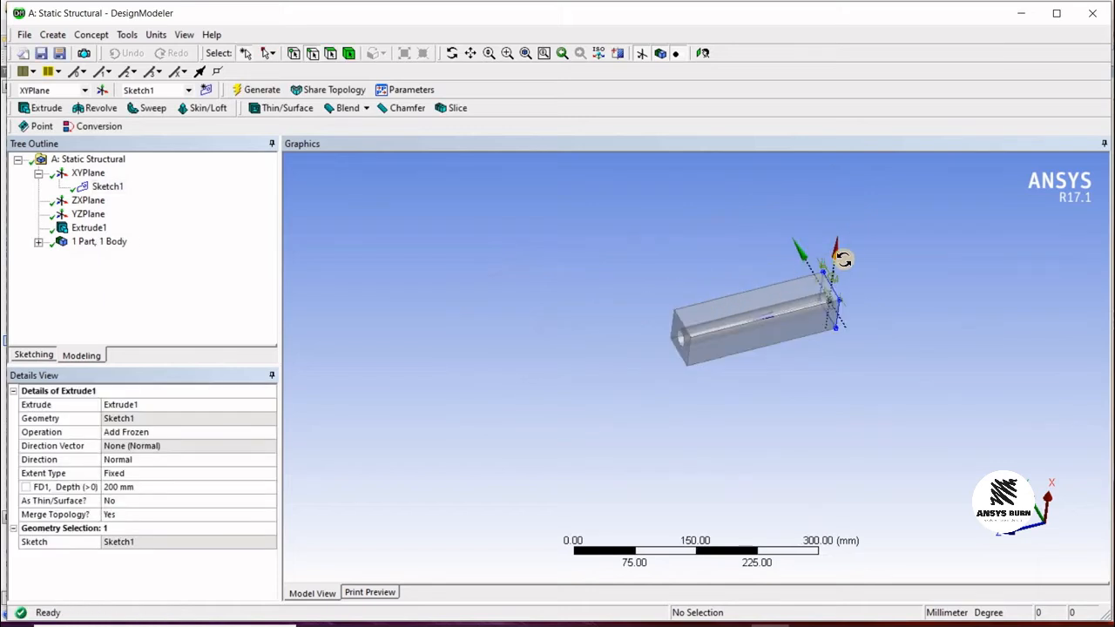
Step: Inspect the extruded square bar and its circular hole from several angles
middle_click_drag(841, 254, 819, 302)
scroll(798, 296, "up", 3)
scroll(810, 289, "down", 3)
scroll(819, 300, "up", 2)
scroll(686, 380, "down", 1)
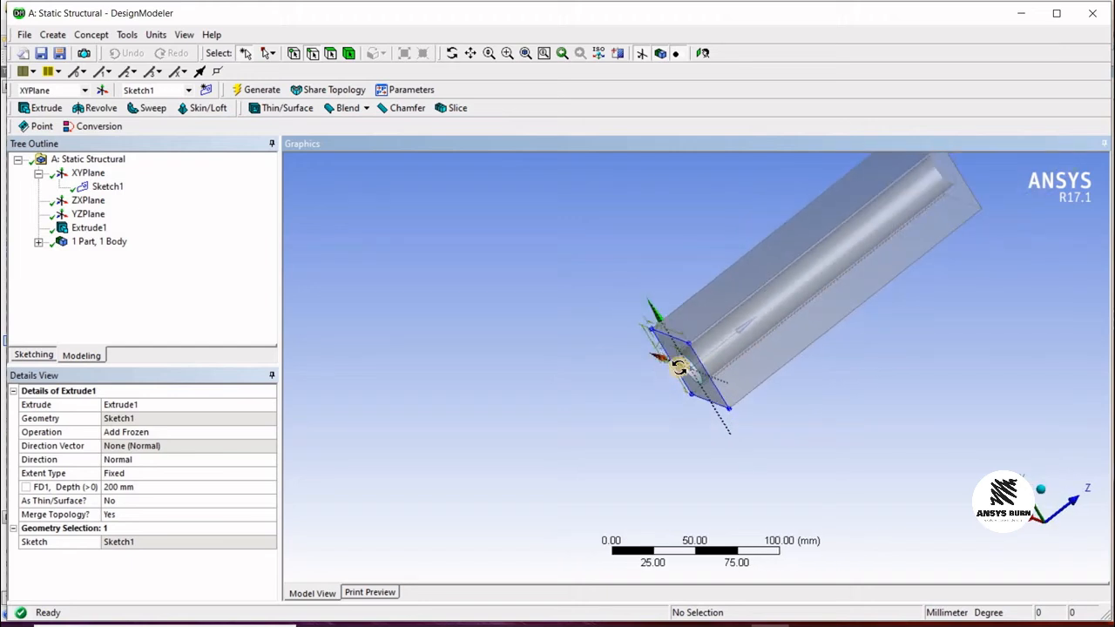
middle_click_drag(682, 370, 750, 306)
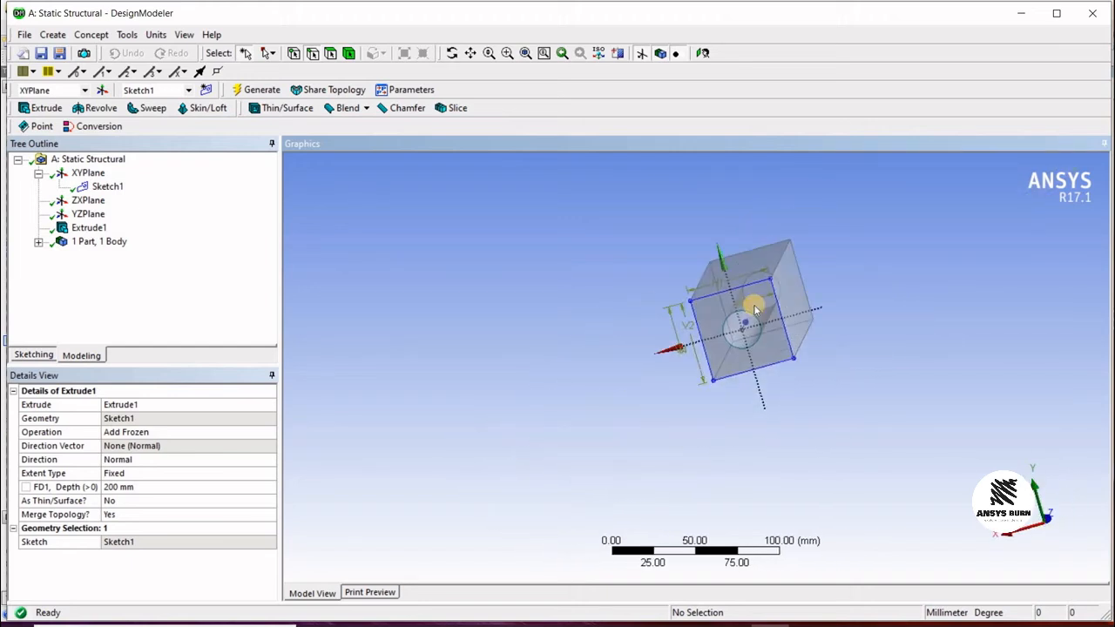
scroll(779, 326, "up", 3)
middle_click_drag(638, 374, 692, 358)
scroll(694, 356, "up", 4)
scroll(697, 354, "down", 7)
middle_click_drag(803, 311, 652, 364)
middle_click_drag(552, 298, 546, 294)
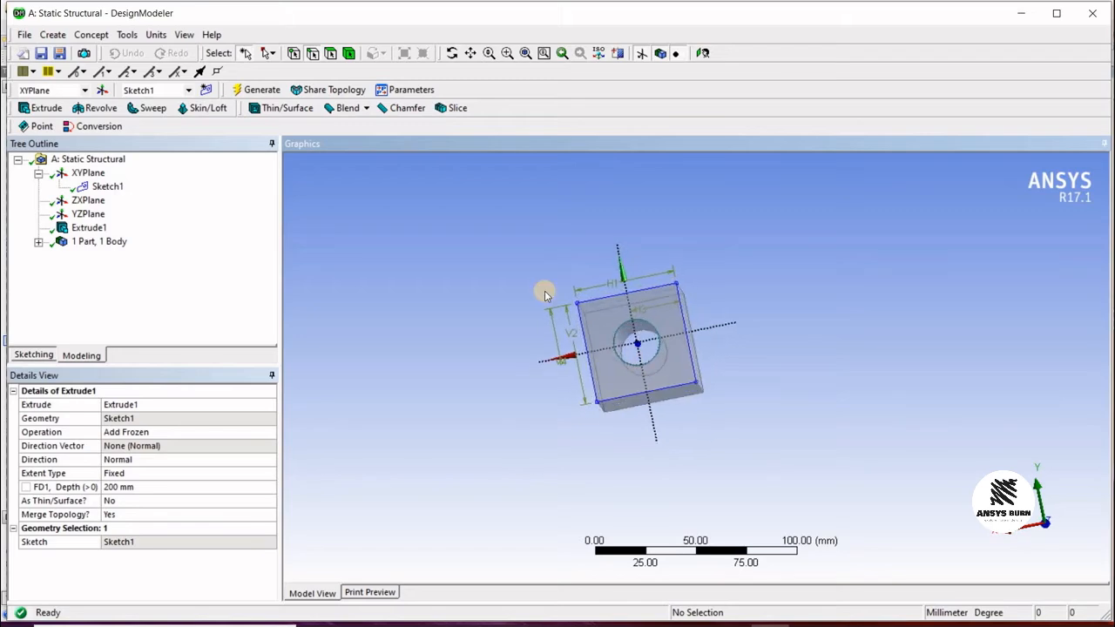
scroll(546, 292, "up", 6)
scroll(563, 339, "down", 4)
middle_click_drag(729, 174, 629, 265)
scroll(610, 266, "up", 2)
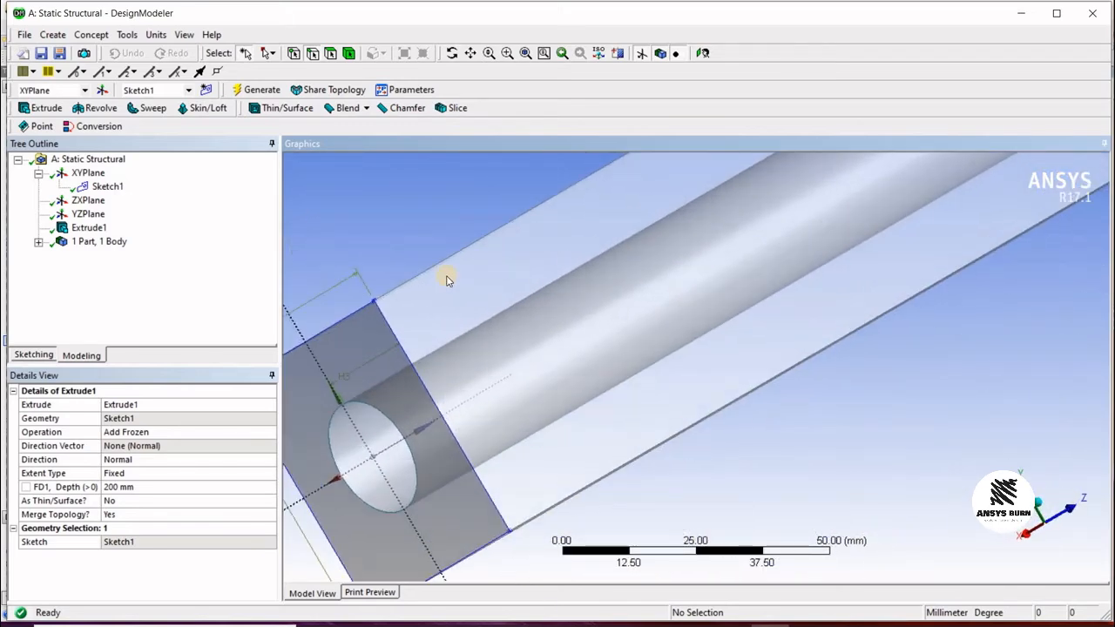
scroll(448, 277, "down", 2)
left_click(98, 230)
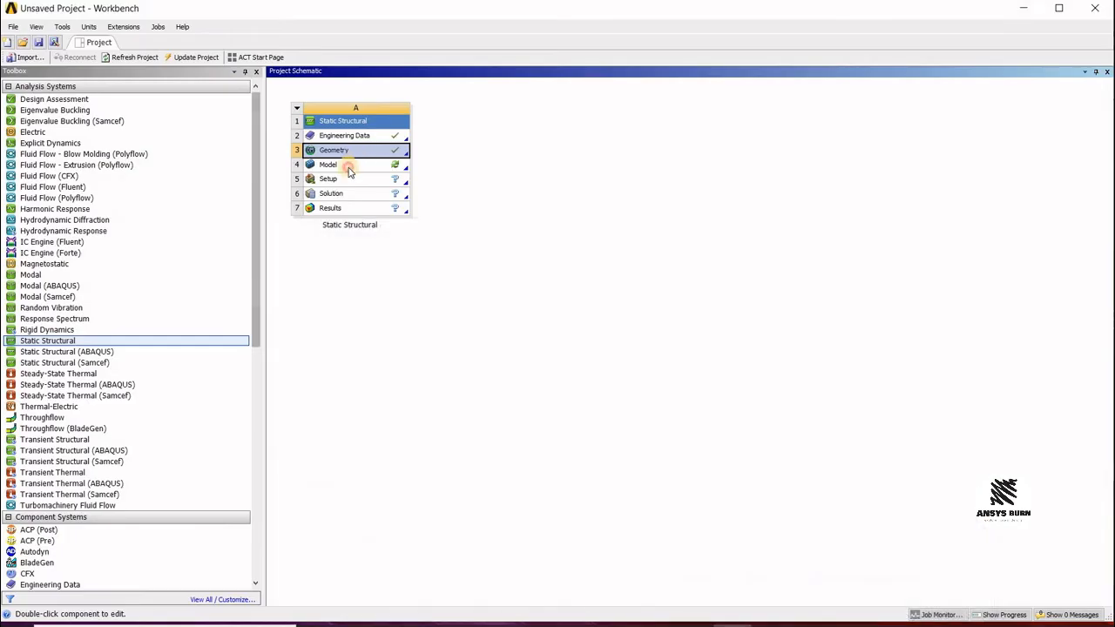
Step: Open the model in Mechanical and maximize its window
double_click(349, 168)
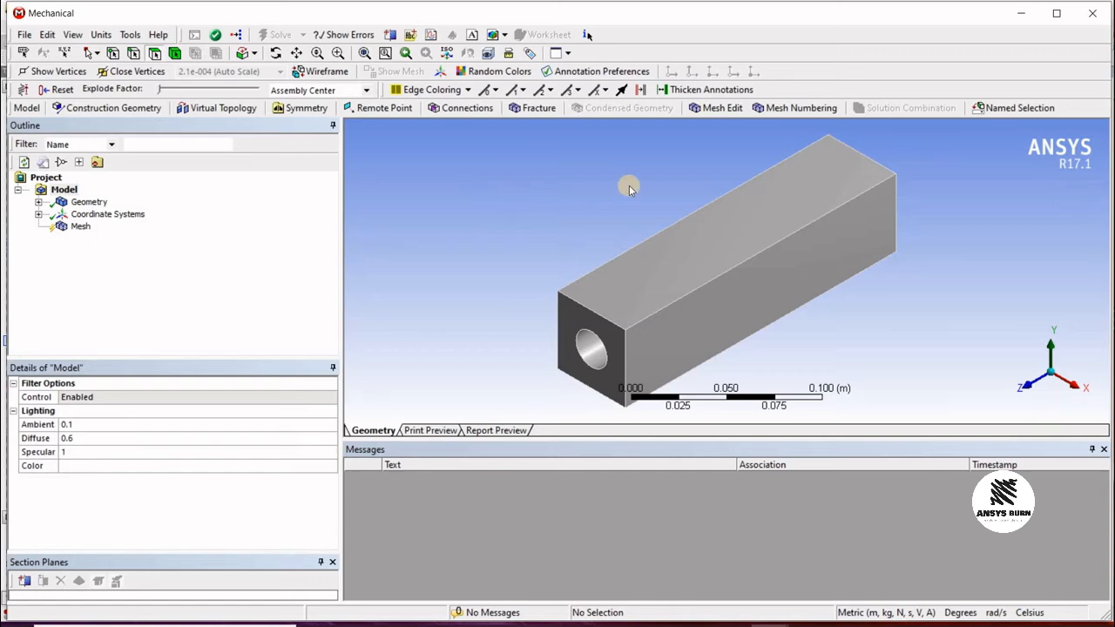
left_click(1057, 13)
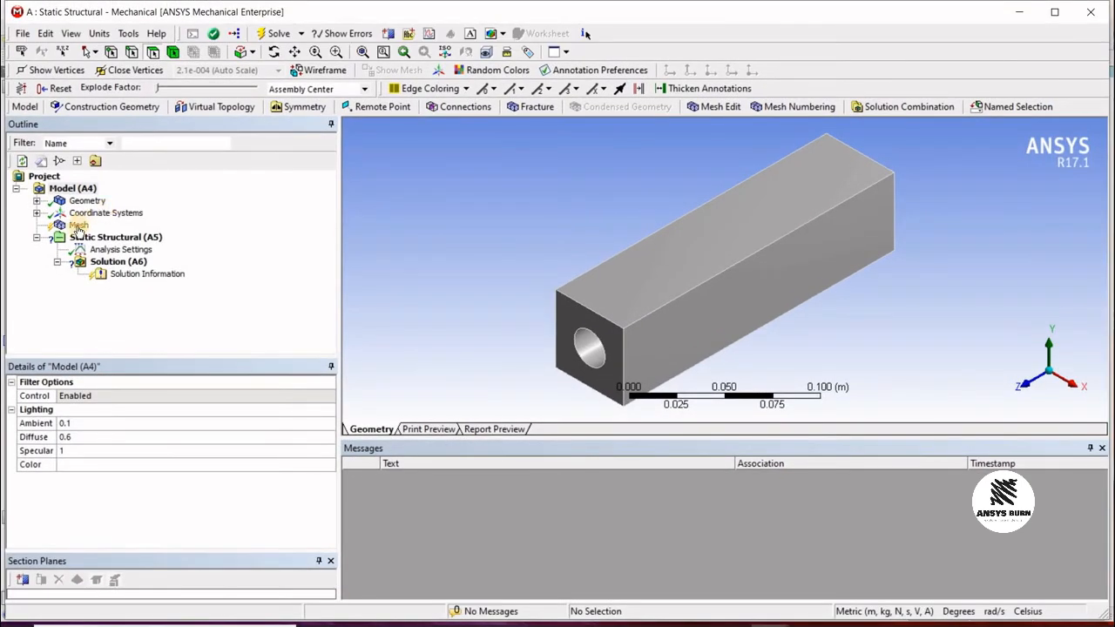
Step: Examine the outline's geometry body, its material details and the coordinate systems while orbiting the bar
left_click(79, 224)
left_click(37, 200)
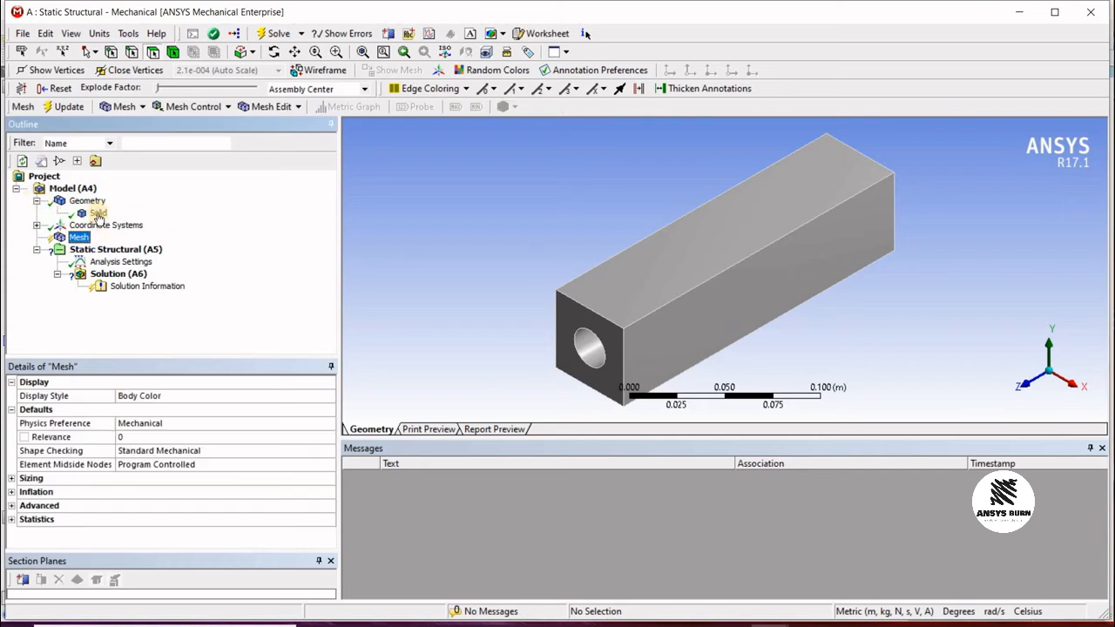
left_click(99, 213)
middle_click_drag(679, 223, 679, 199)
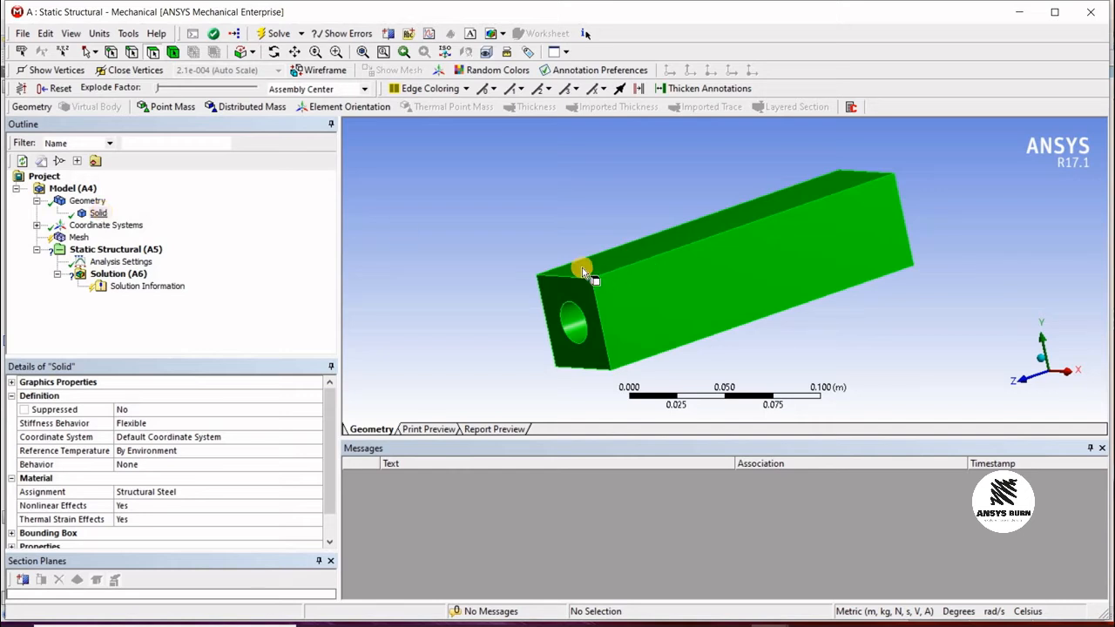
middle_click_drag(595, 217, 686, 279)
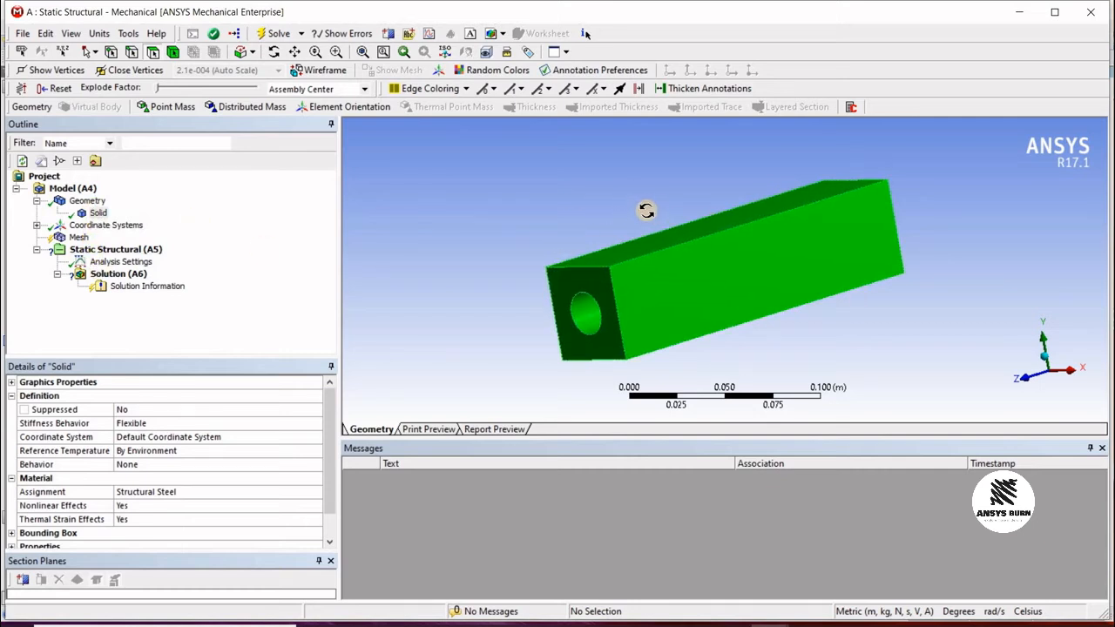
middle_click_drag(646, 211, 636, 194)
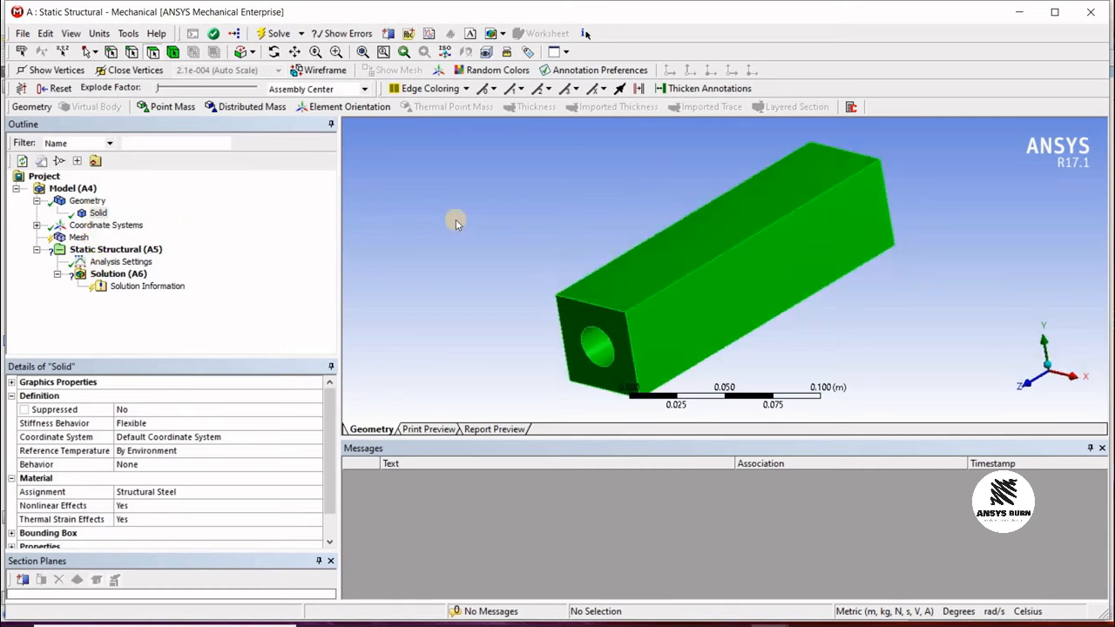
left_click(99, 216)
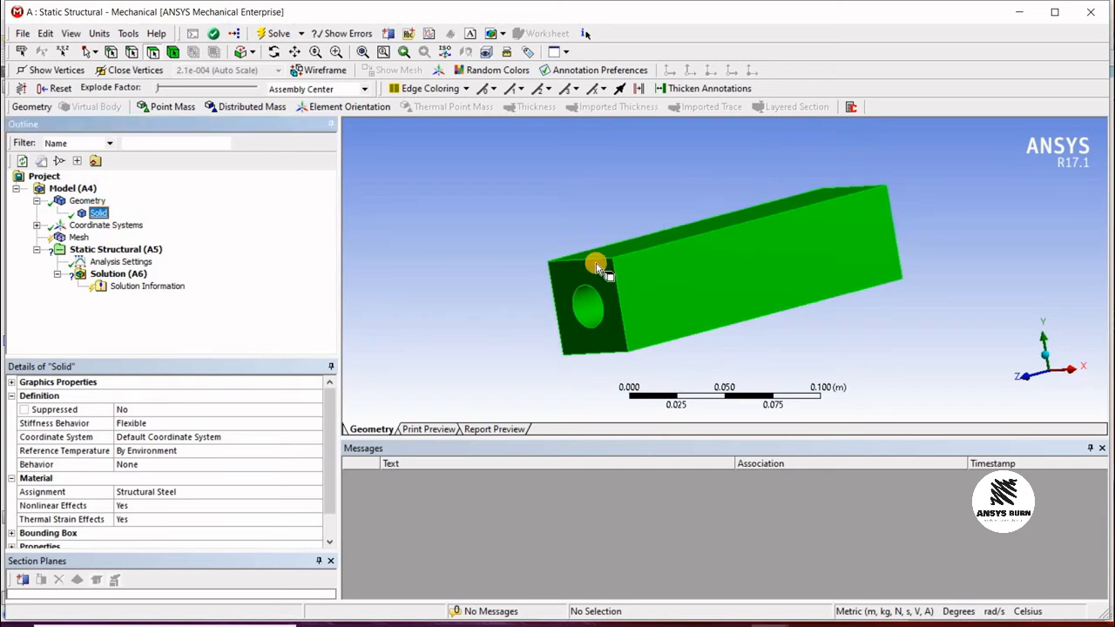
left_click(83, 226)
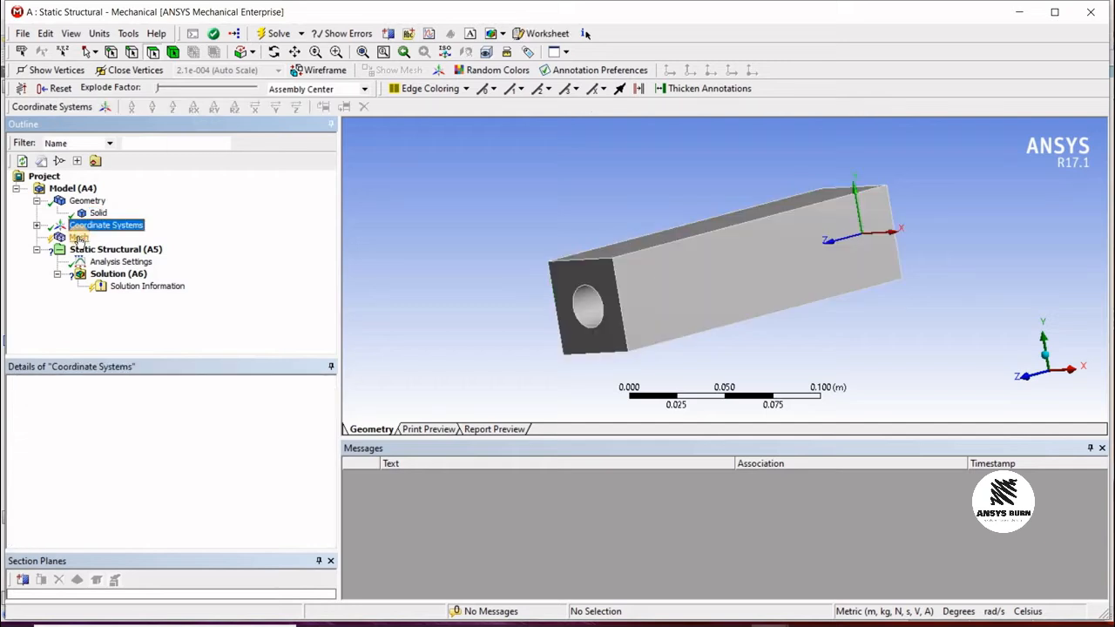
left_click(78, 238)
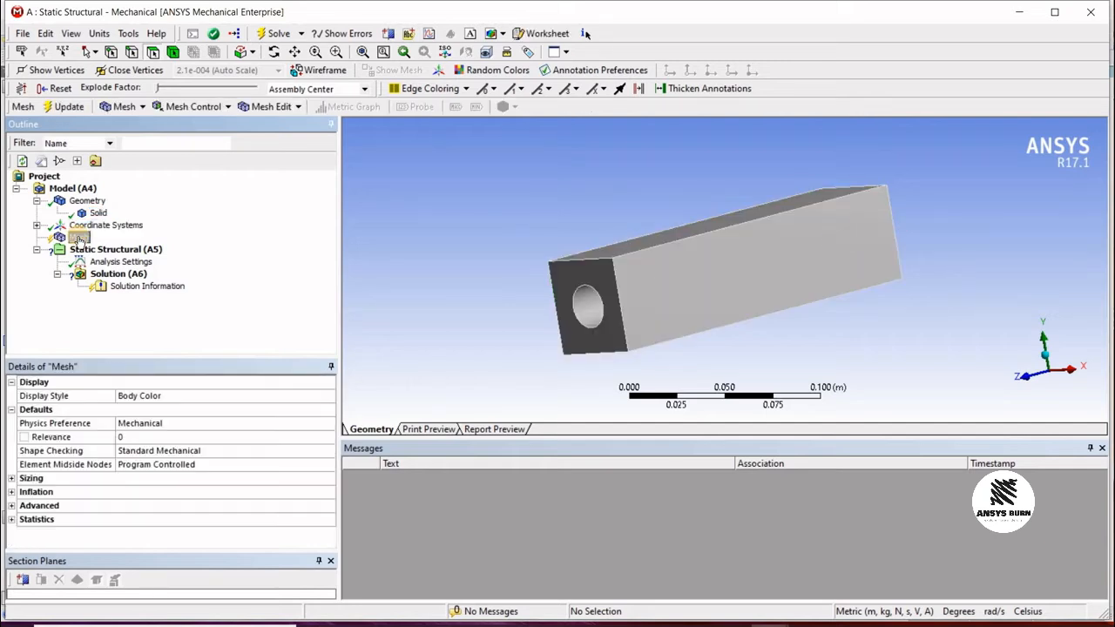
Step: Generate the default mesh of the bar
left_click(66, 107)
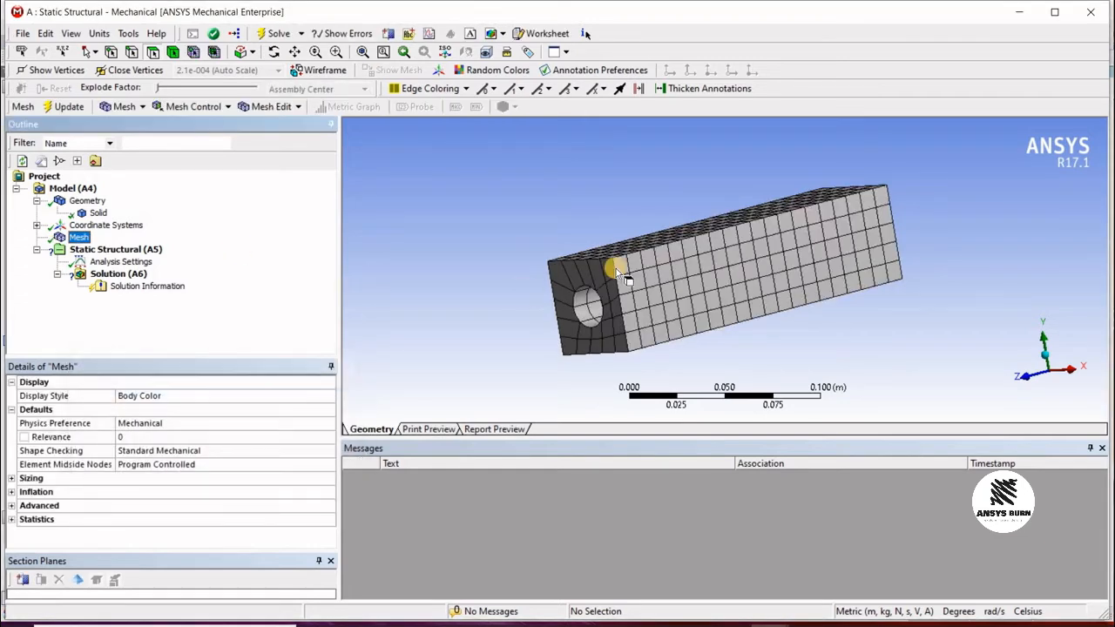
middle_click_drag(737, 223, 627, 269)
scroll(627, 271, "up", 2)
scroll(627, 272, "down", 2)
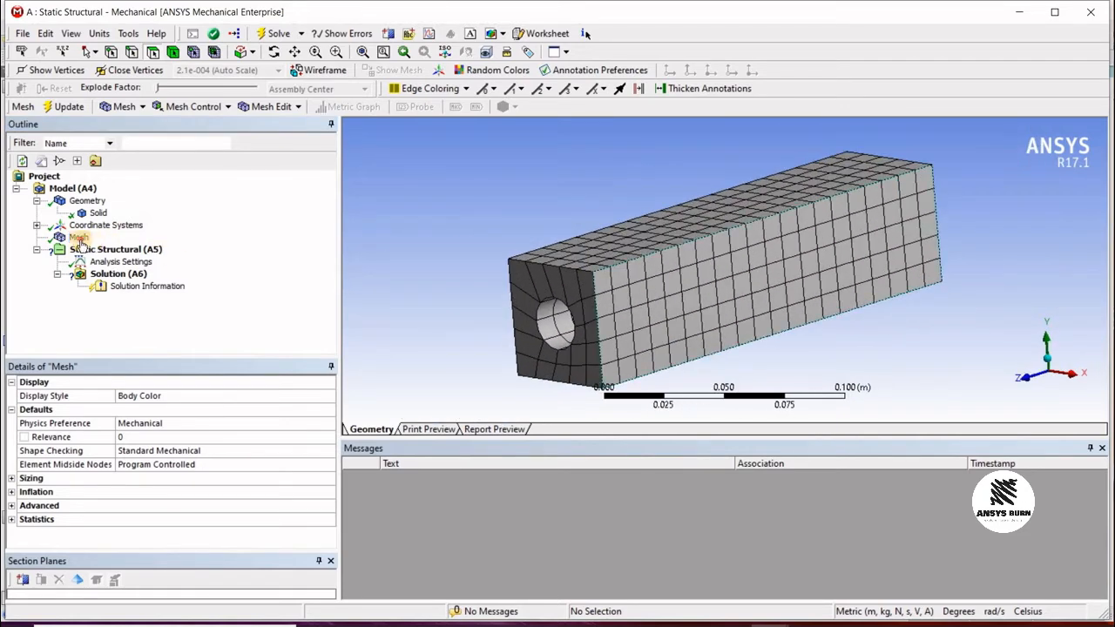
Step: Insert a Sizing mesh control and scope it to the solid body
right_click(78, 237)
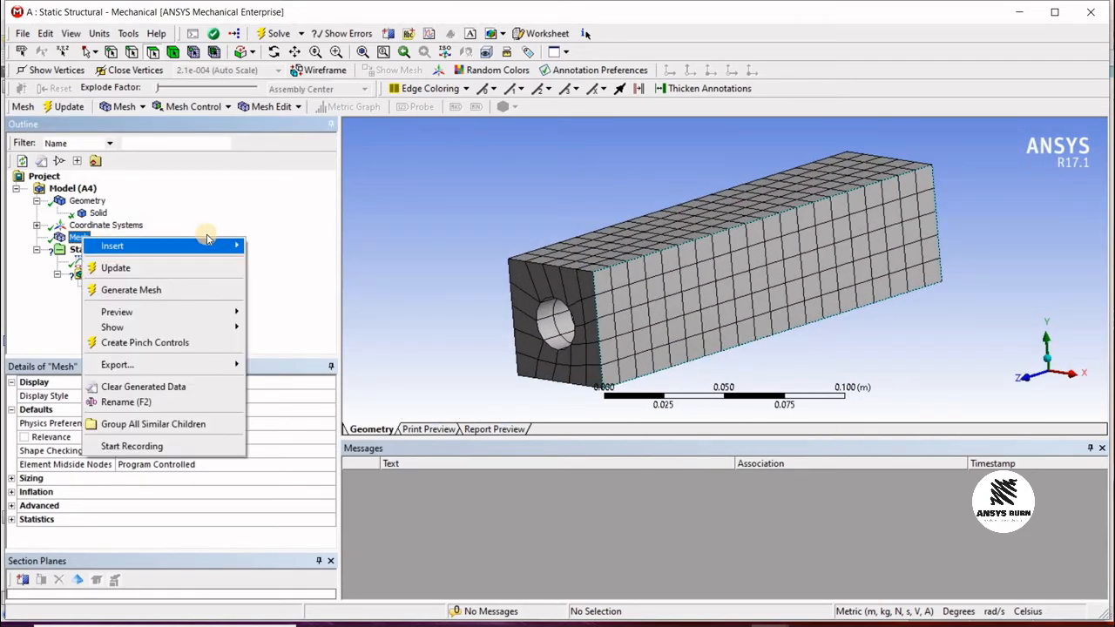
mouse_move(220, 250)
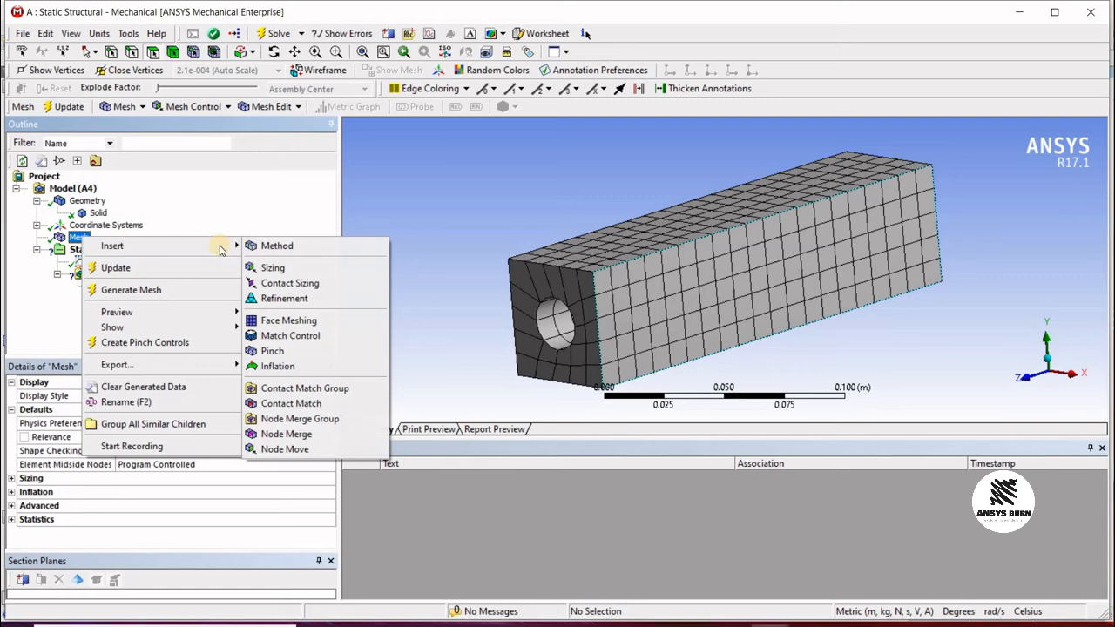
left_click(274, 268)
left_click(136, 411)
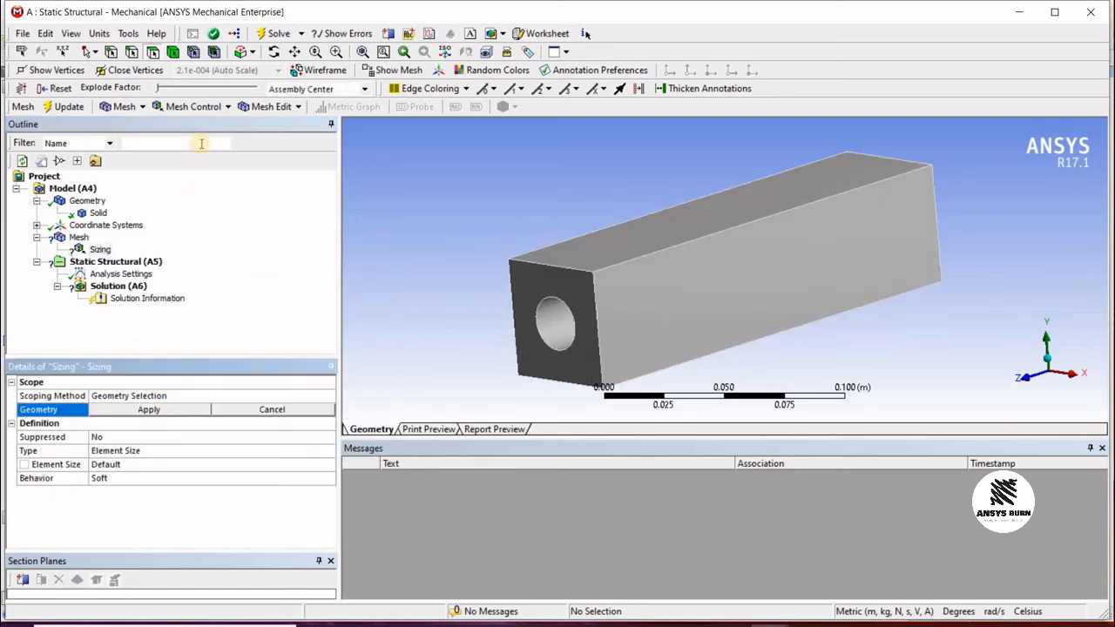
left_click(175, 52)
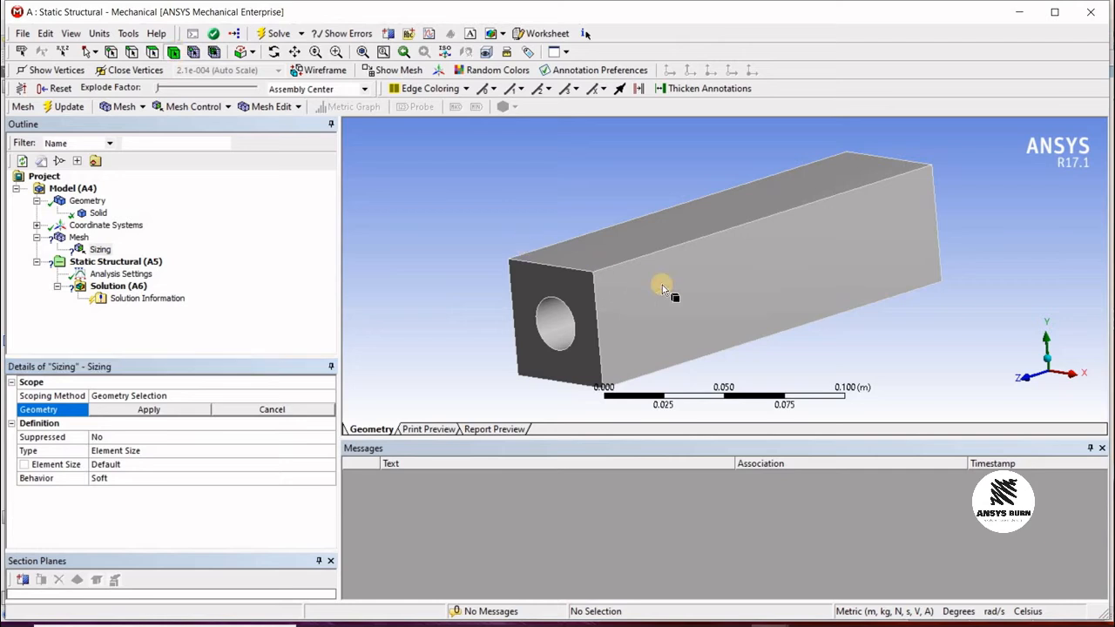
left_click(532, 251)
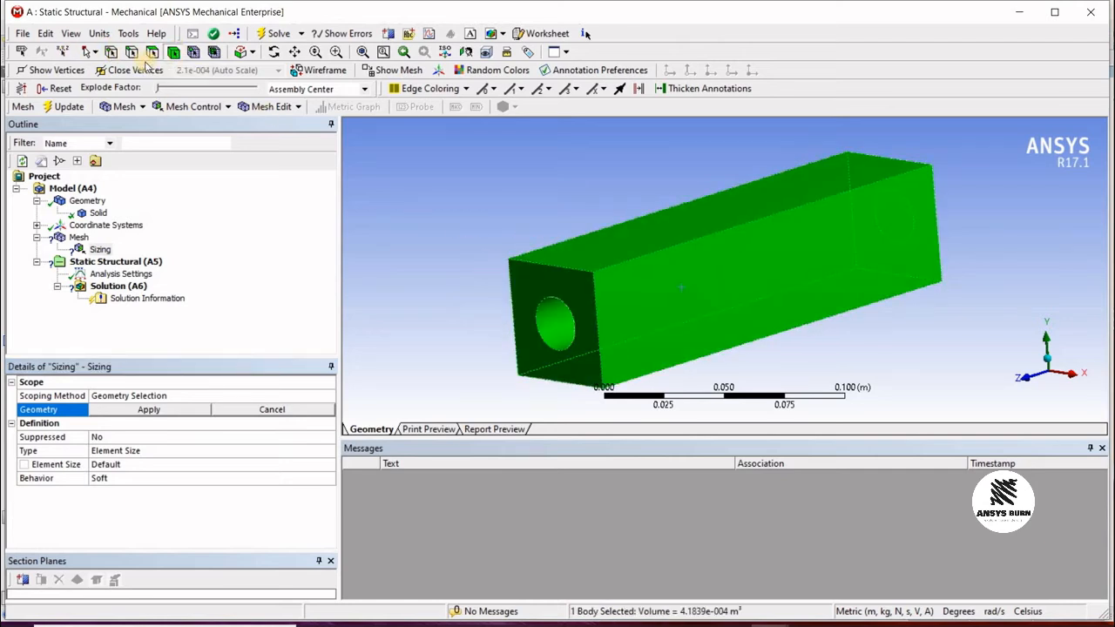
left_click(572, 291)
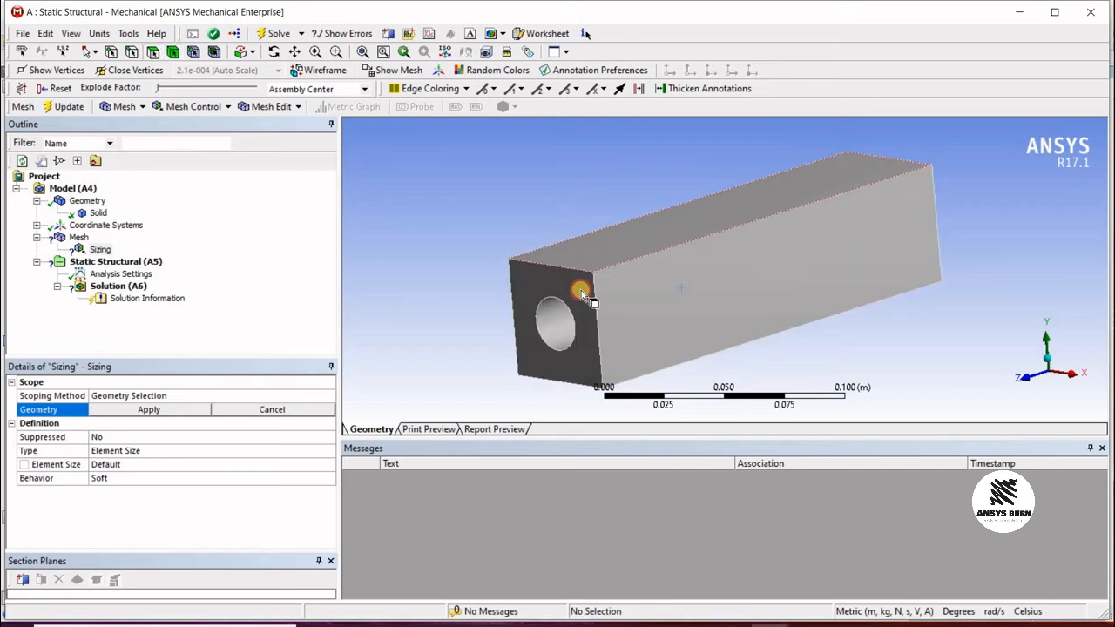
left_click(649, 242)
left_click(675, 306)
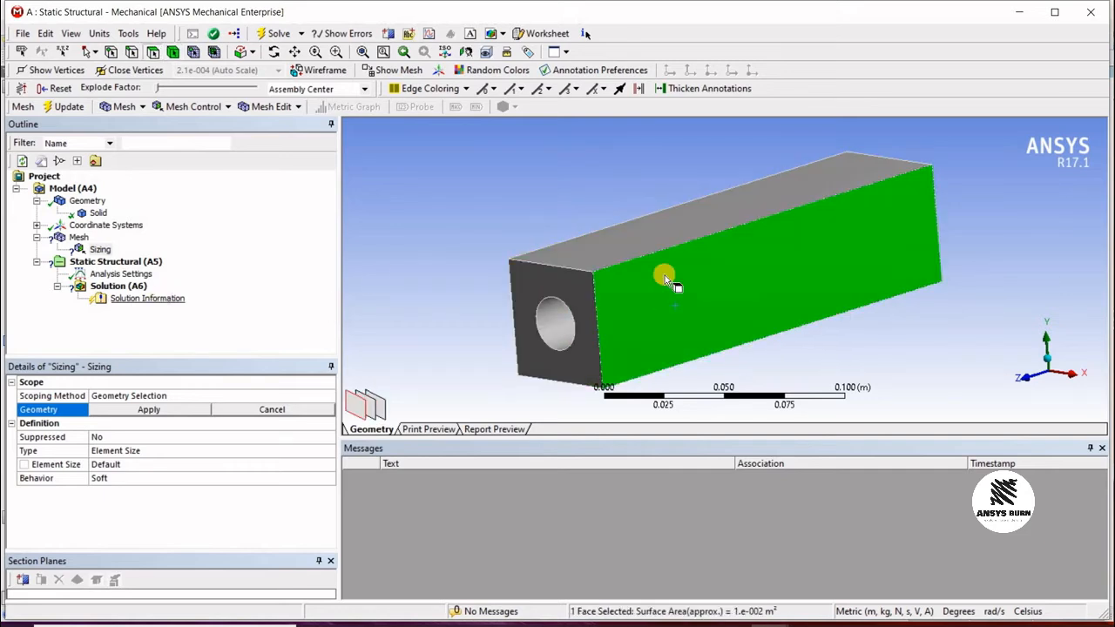
left_click(741, 273)
left_click(693, 253)
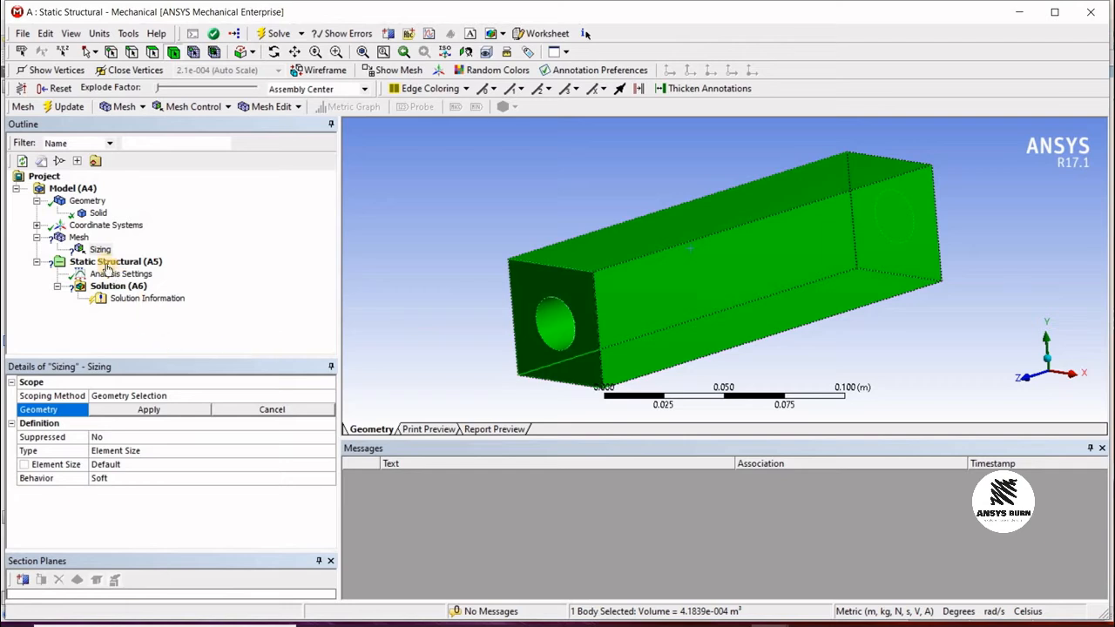
left_click(194, 417)
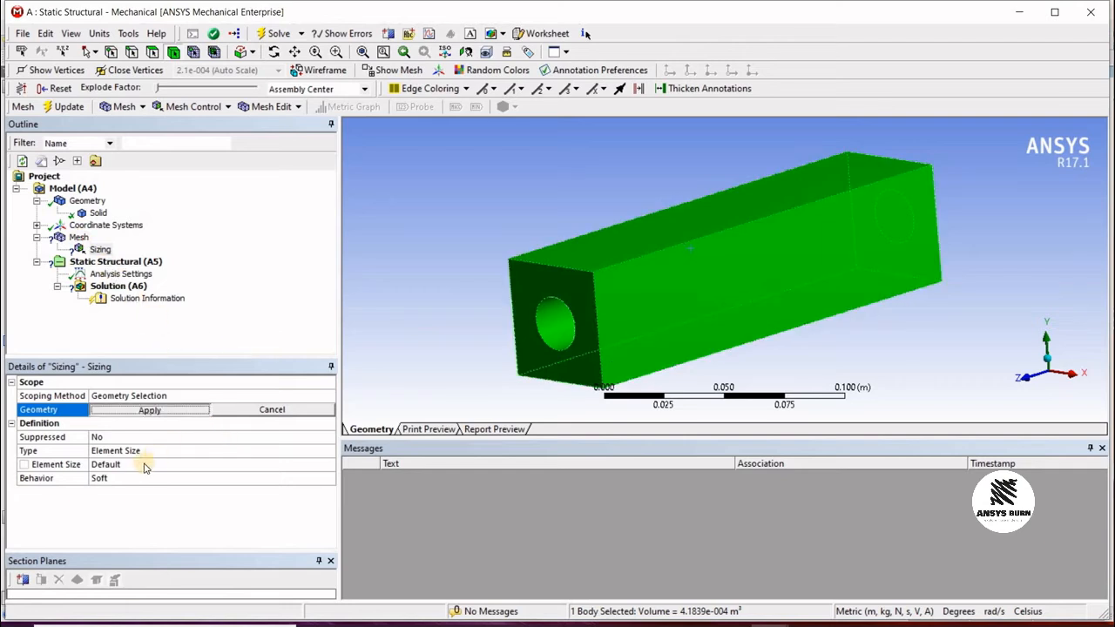
Step: Set the body sizing's element size to 0.005 m
left_click(135, 464)
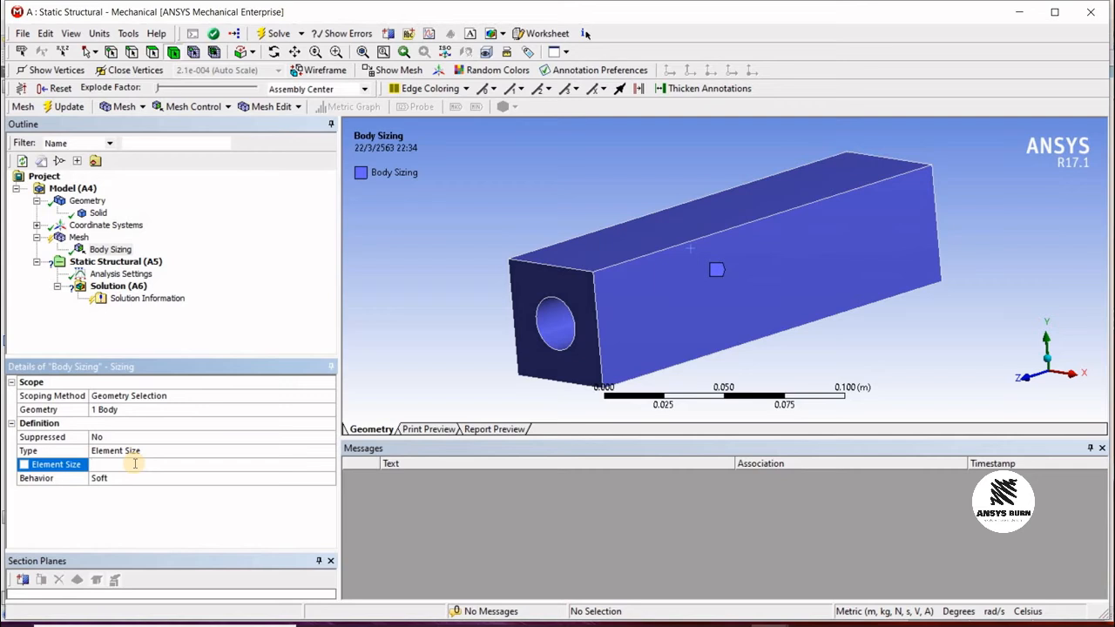
type("5")
key("Return")
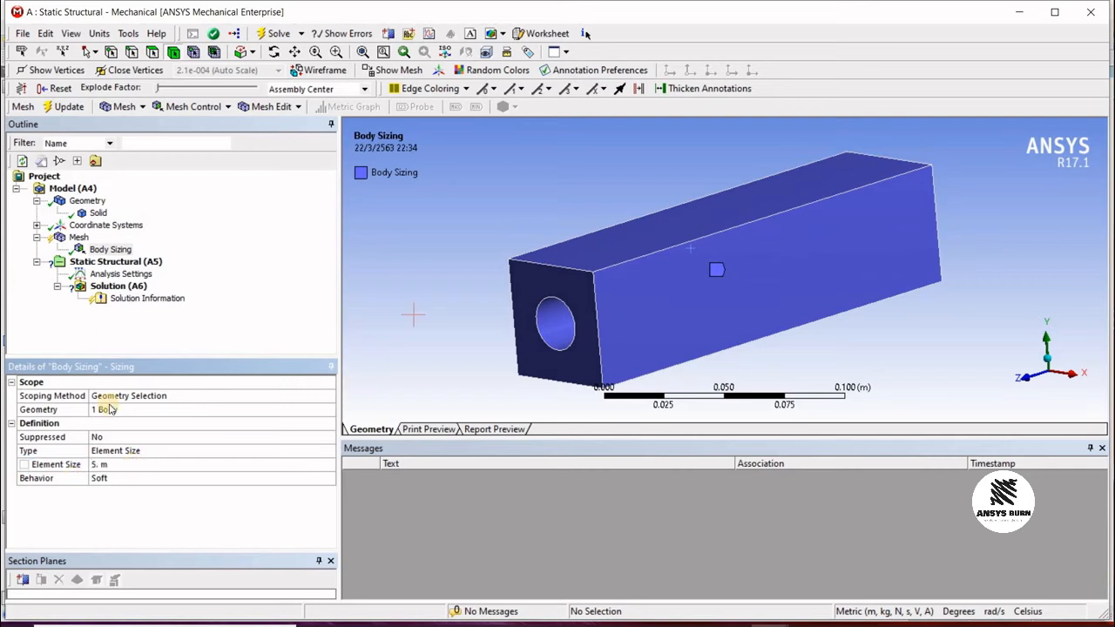
left_click(138, 466)
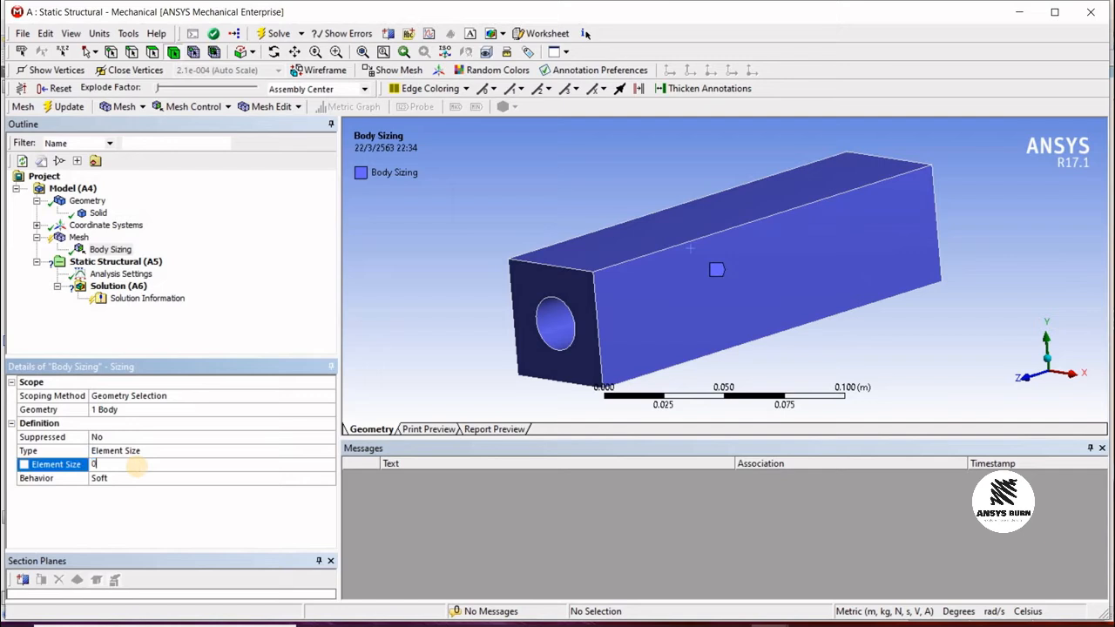
type("0.005")
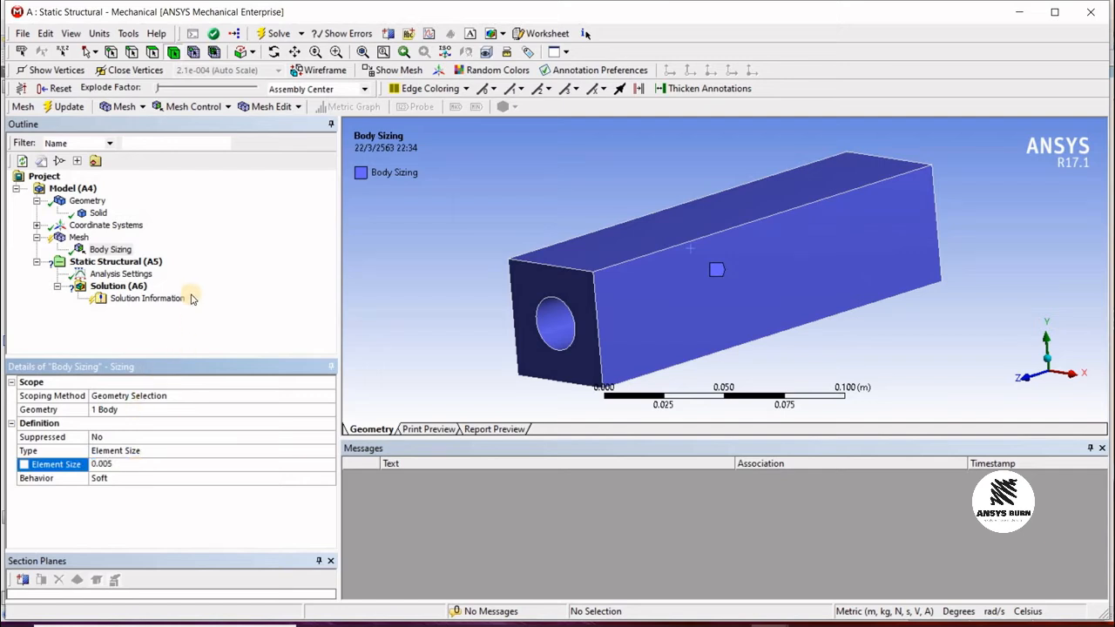
Step: Update the mesh with the new body sizing
left_click(68, 108)
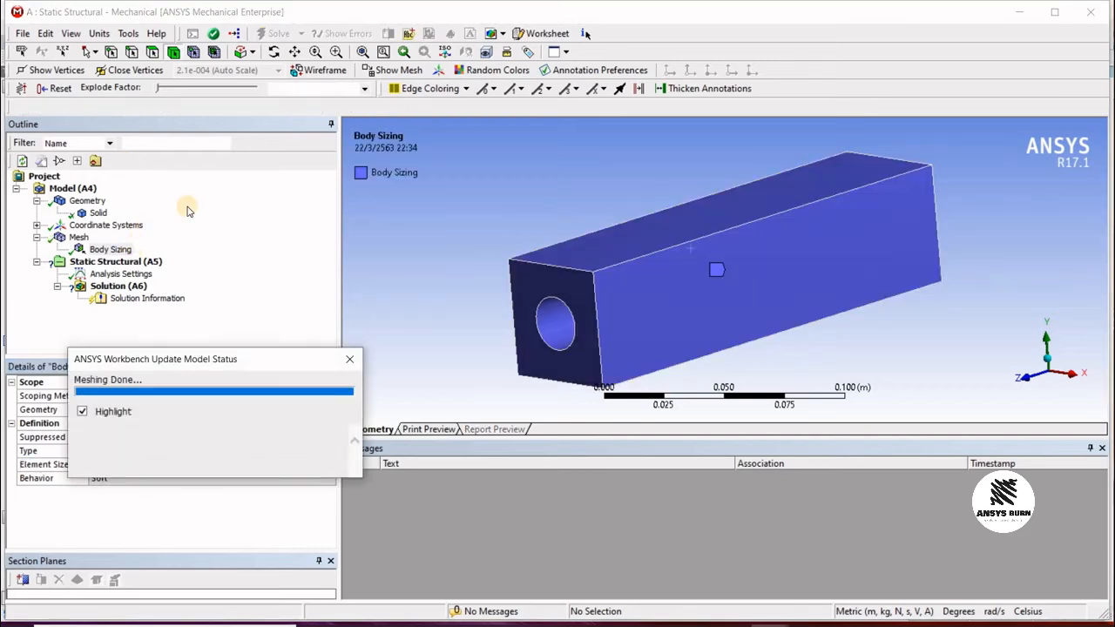
left_click(79, 238)
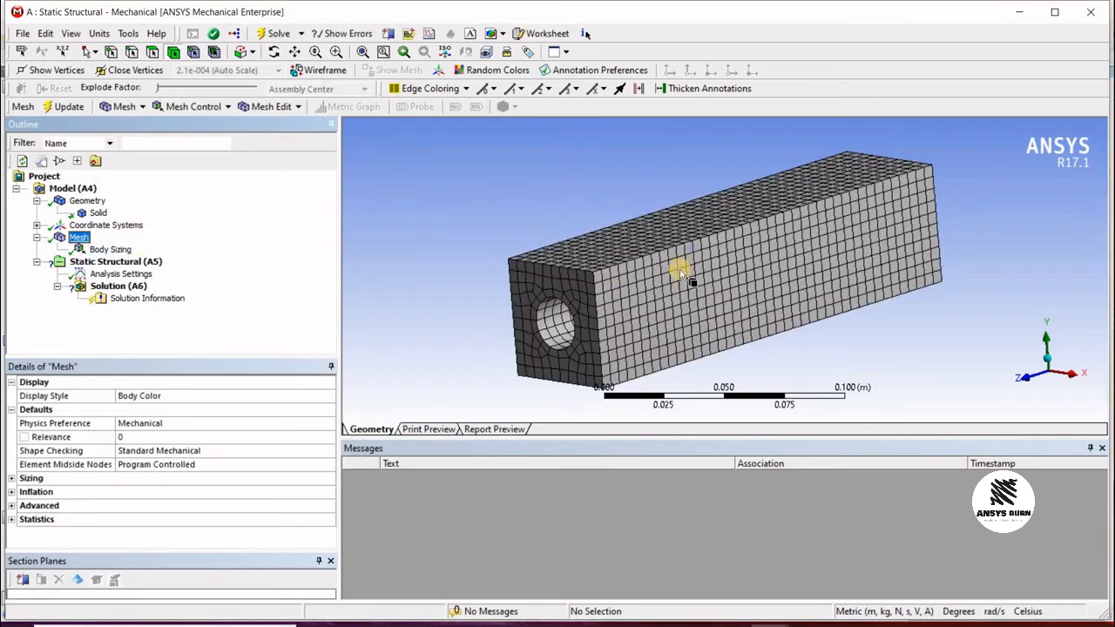
Step: Switch the unit system to Metric (mm, kg, N, s, mV, mA)
left_click(101, 34)
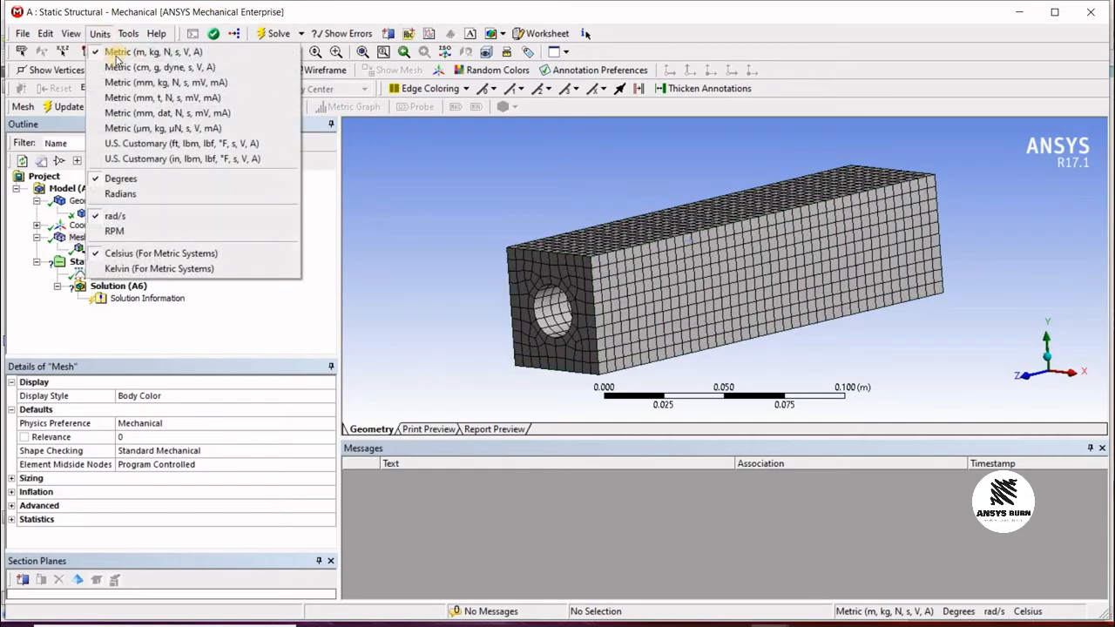
left_click(120, 100)
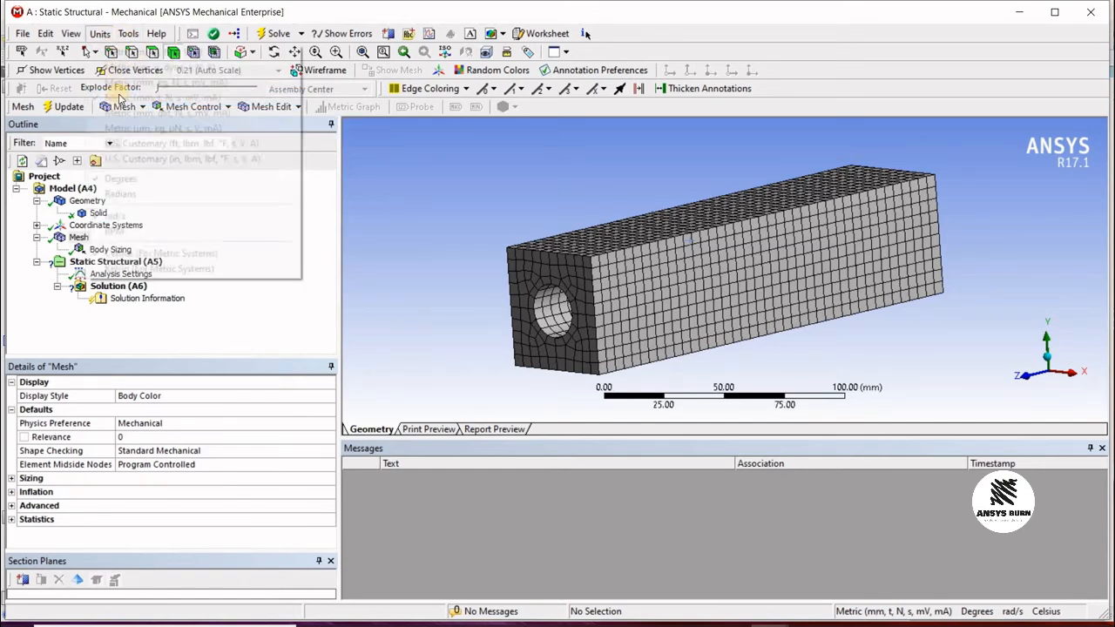
left_click(118, 81)
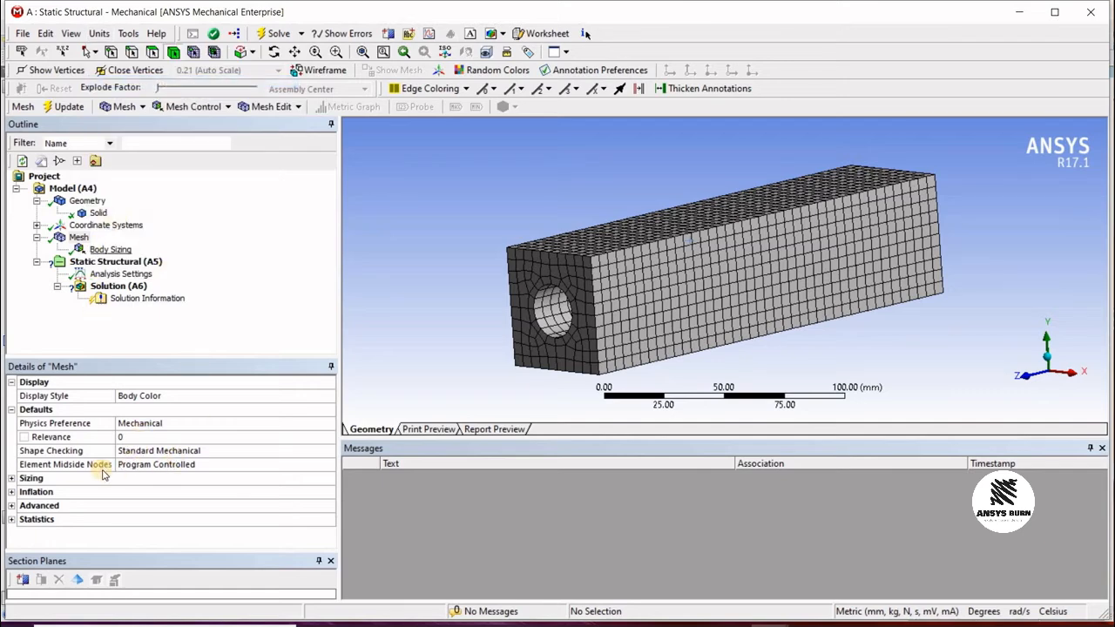
Step: Inspect the refined mesh, the body sizing details and the analysis settings
left_click(78, 237)
left_click_drag(854, 138, 682, 269)
scroll(691, 284, "up", 3)
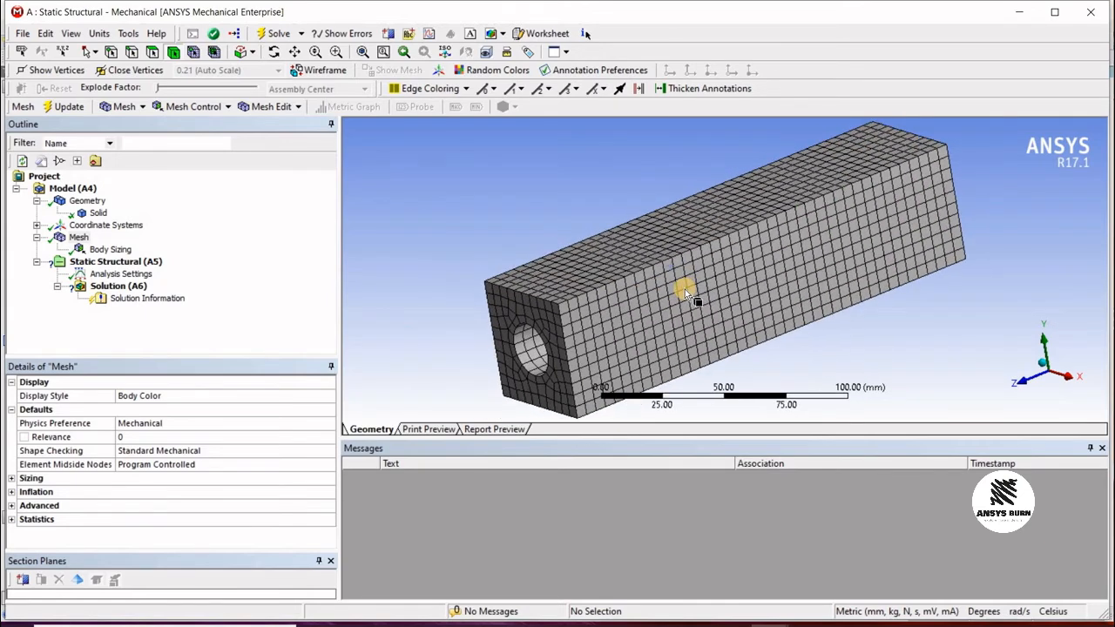
mouse_move(684, 289)
middle_mouse_down()
mouse_move(724, 238)
mouse_move(677, 269)
middle_mouse_up()
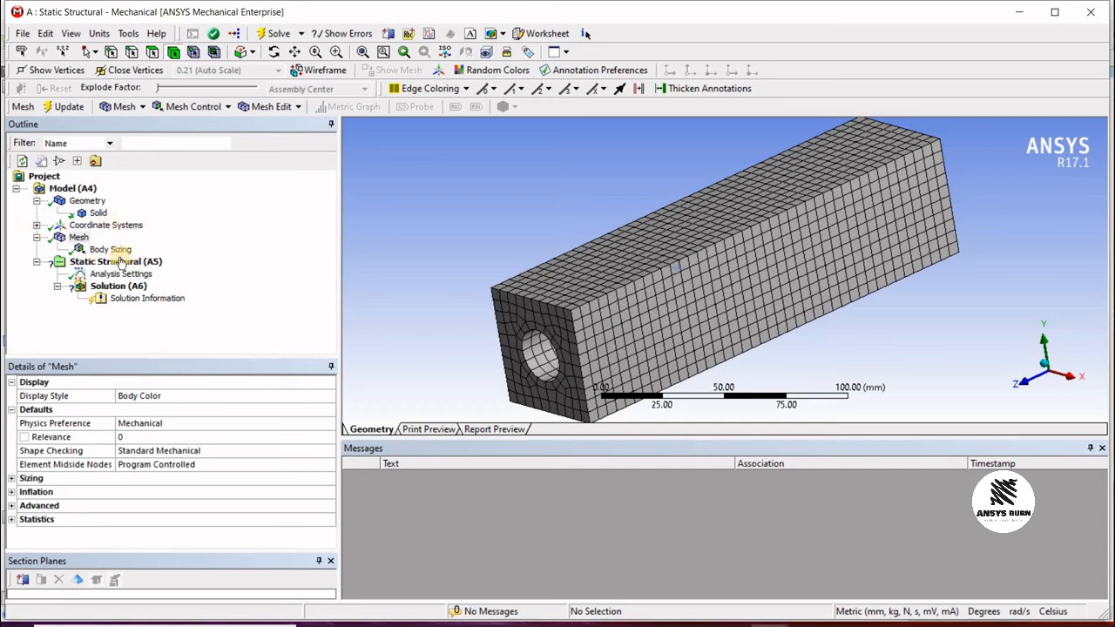
left_click(112, 250)
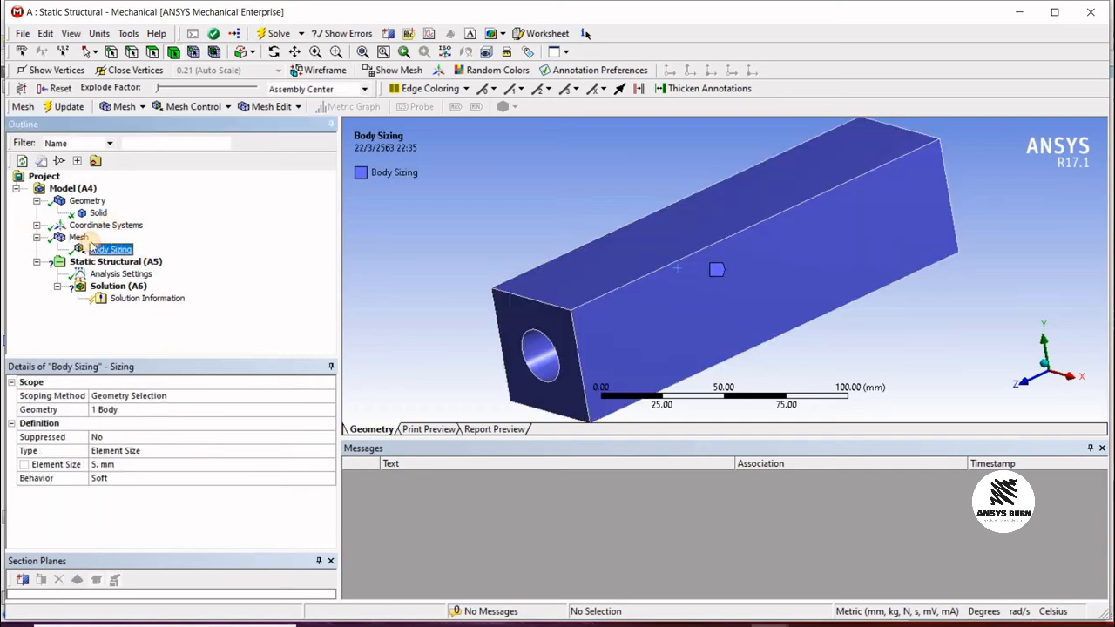
left_click(80, 237)
left_click(116, 276)
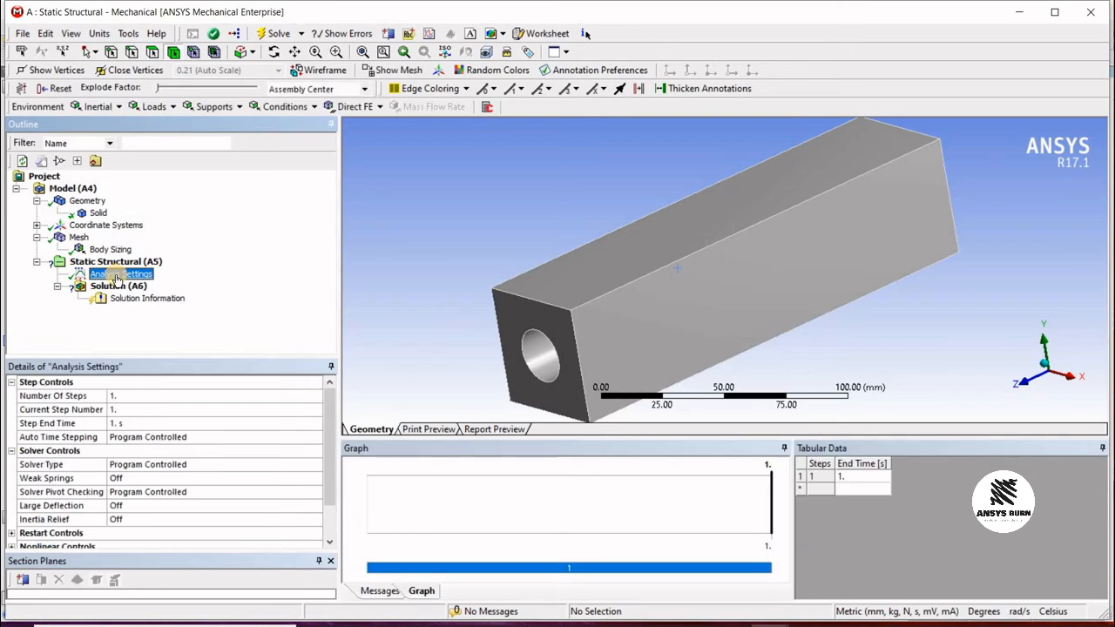
left_click(112, 263)
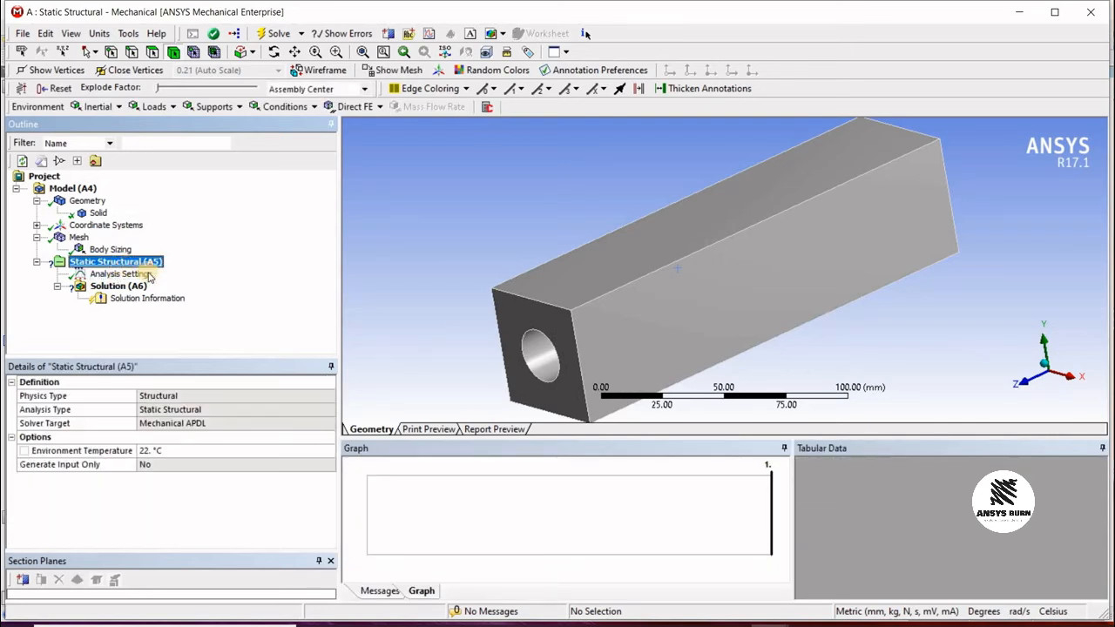
Step: Add a fixed support on the bar's end face with the hole
right_click(122, 266)
mouse_move(267, 275)
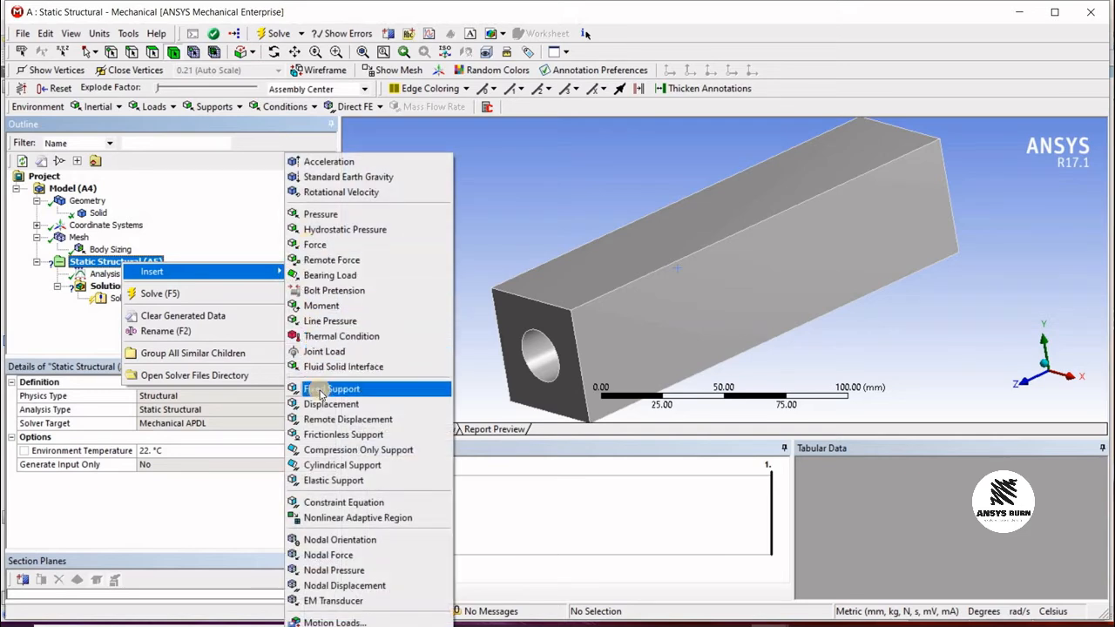
left_click(346, 389)
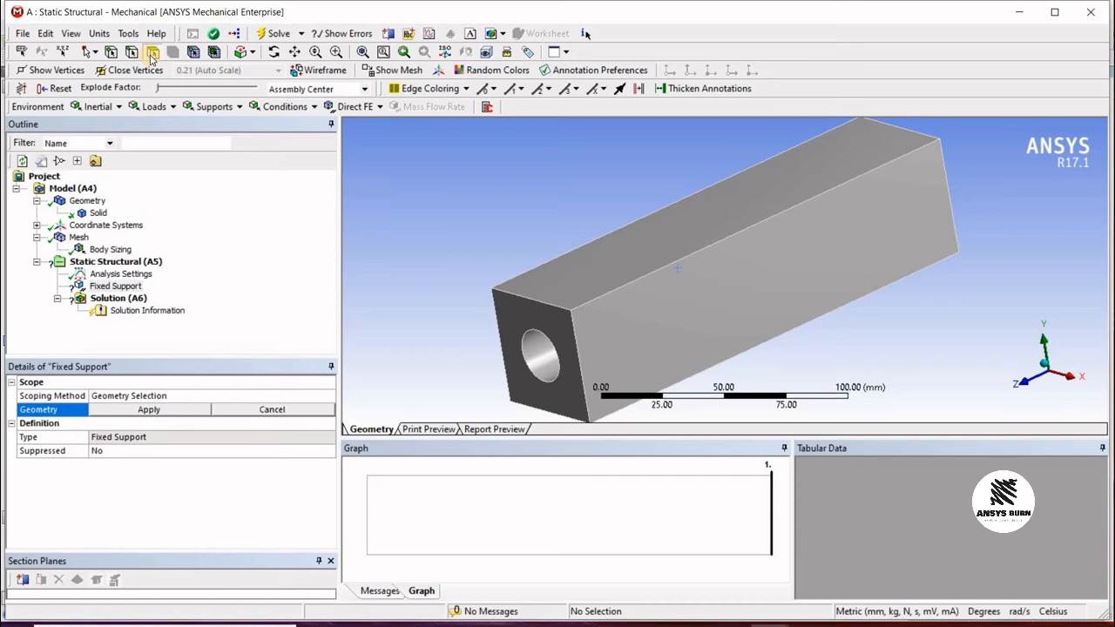
left_click(153, 54)
middle_click_drag(655, 277, 541, 270)
left_click(540, 264)
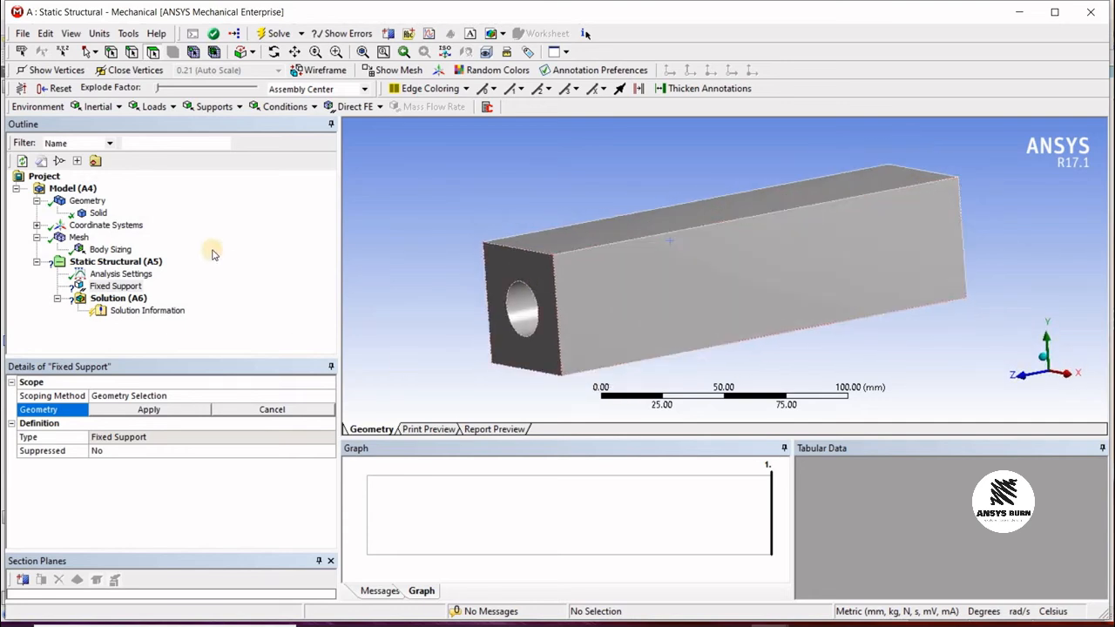
left_click(122, 411)
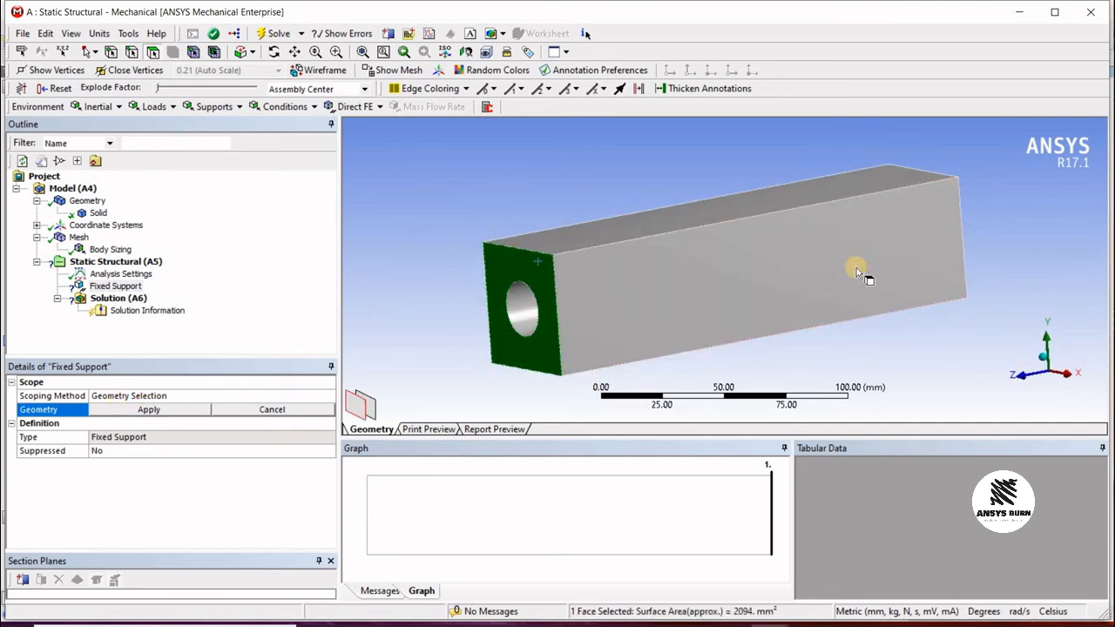
mouse_move(923, 266)
middle_mouse_down()
mouse_move(926, 256)
mouse_move(947, 270)
mouse_move(936, 269)
middle_mouse_up()
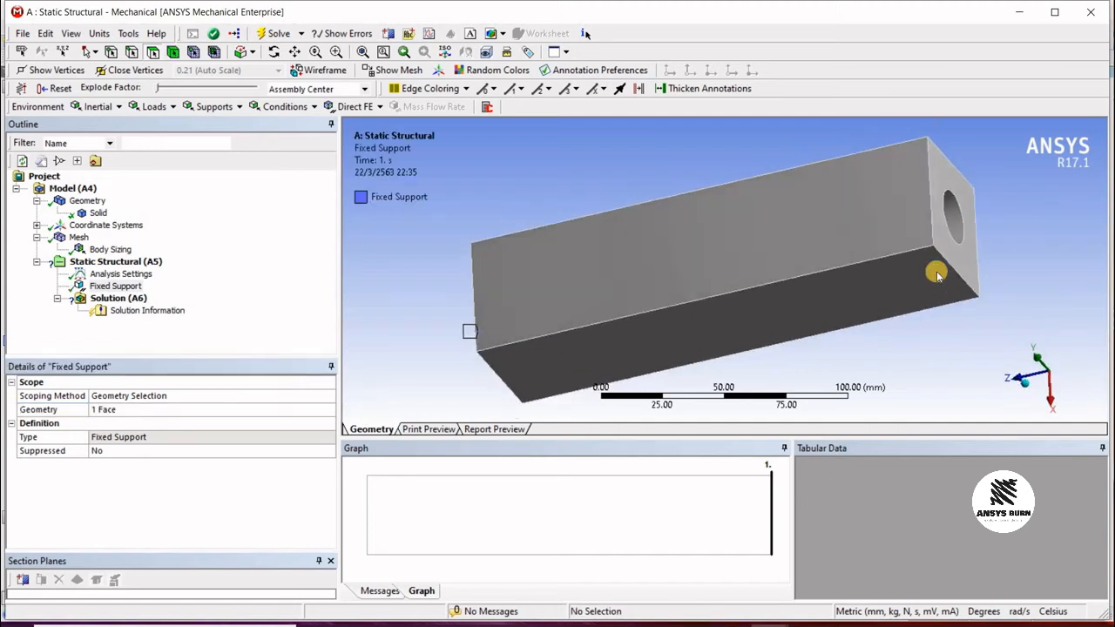
Step: Insert a force on the face at the bar's opposite end
left_click(122, 263)
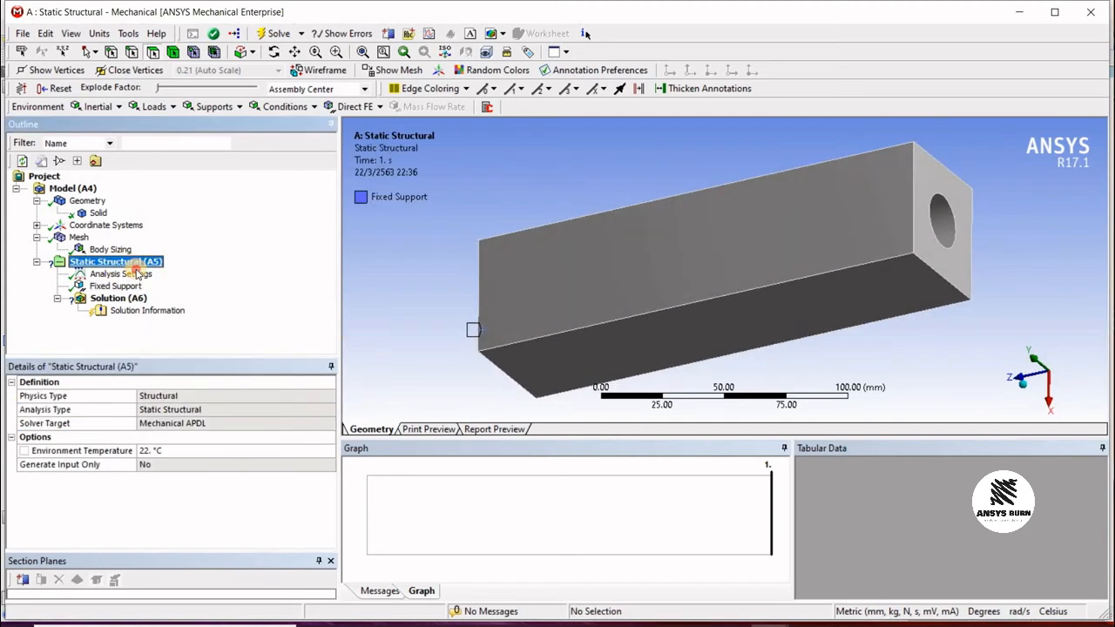
right_click(122, 263)
mouse_move(262, 270)
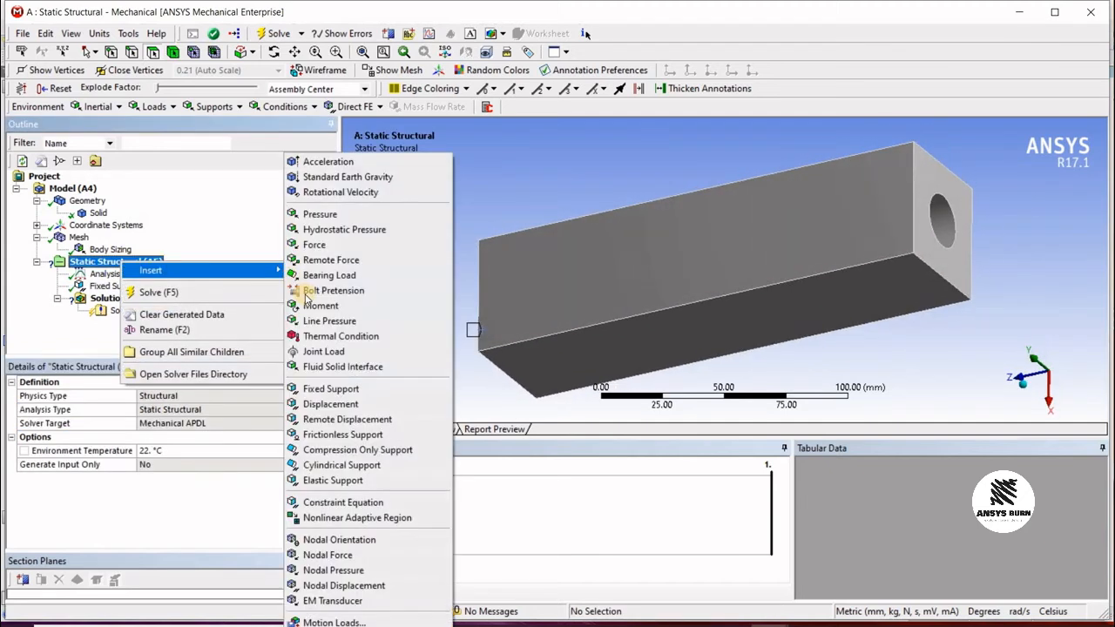
left_click(313, 245)
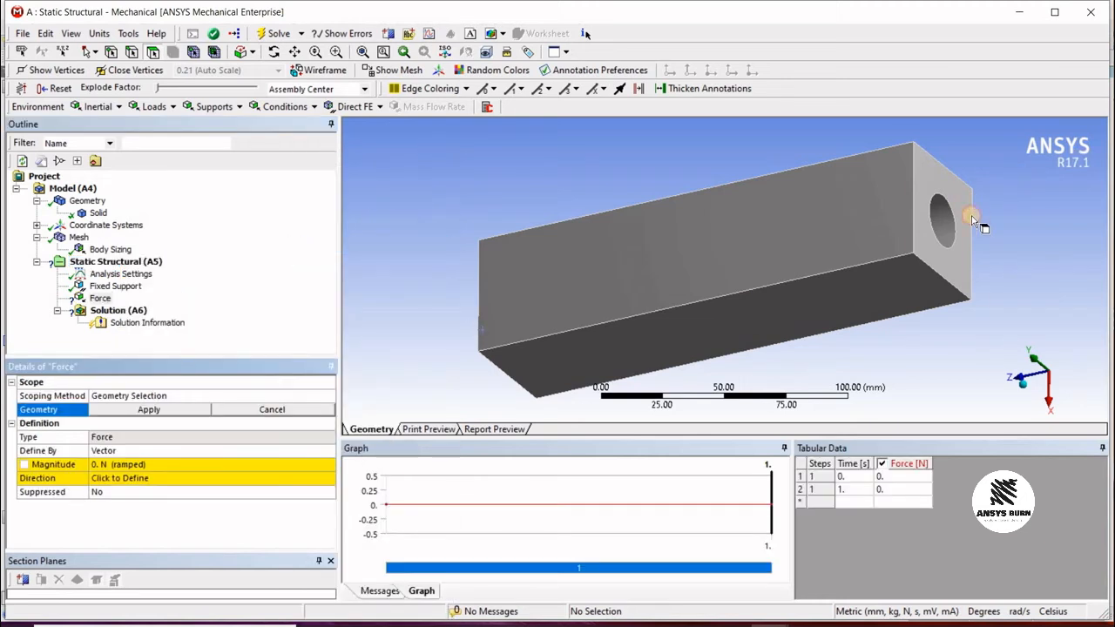
left_click(969, 209)
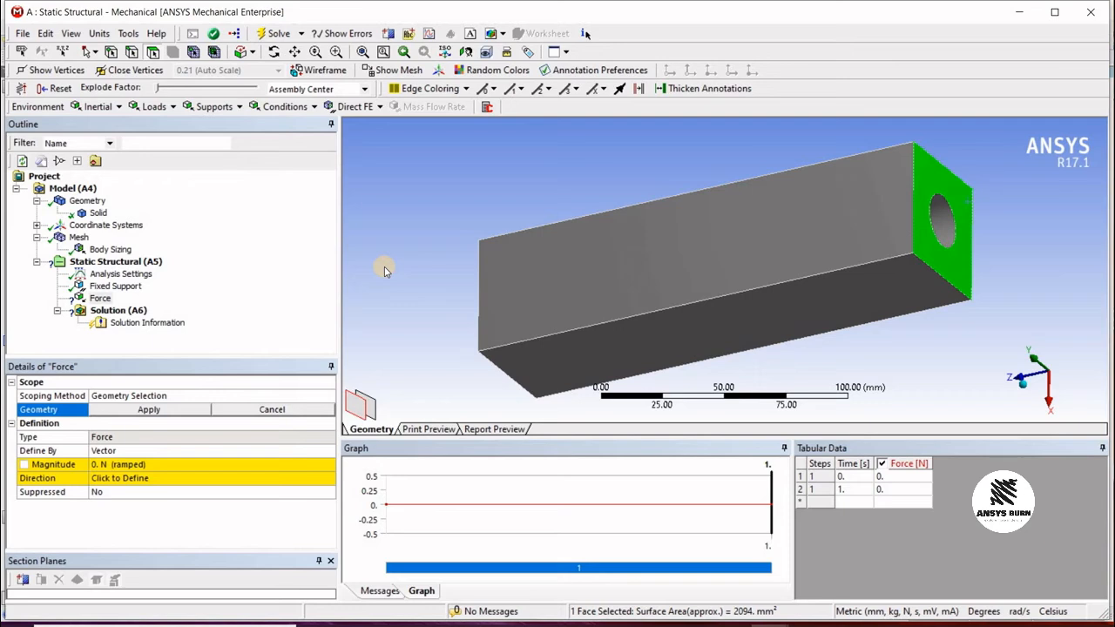
left_click(145, 409)
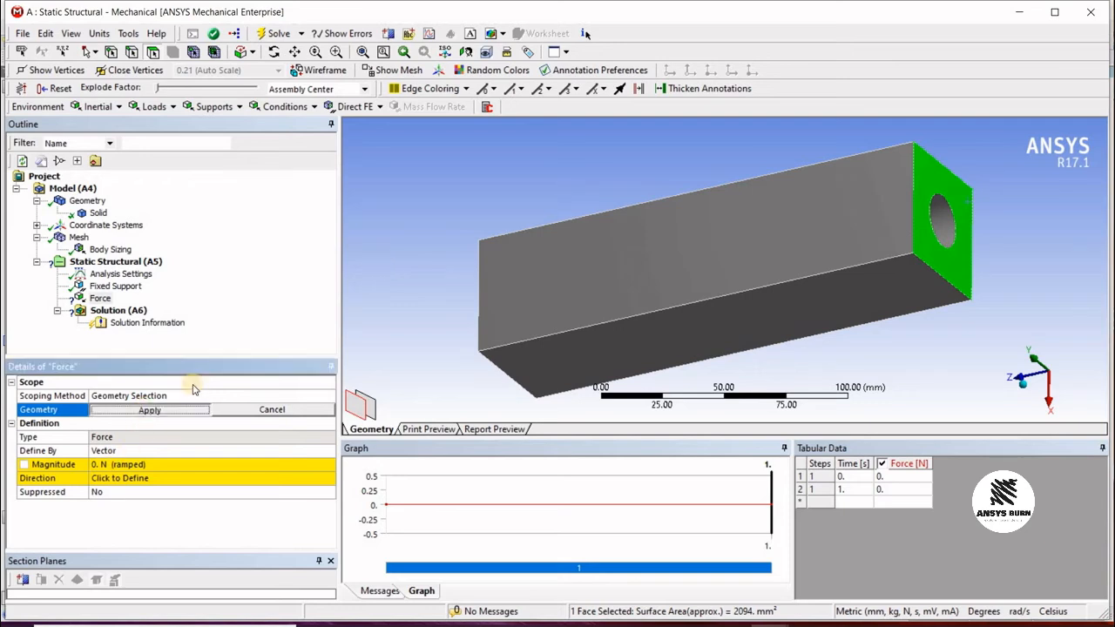
middle_click_drag(854, 127, 784, 98)
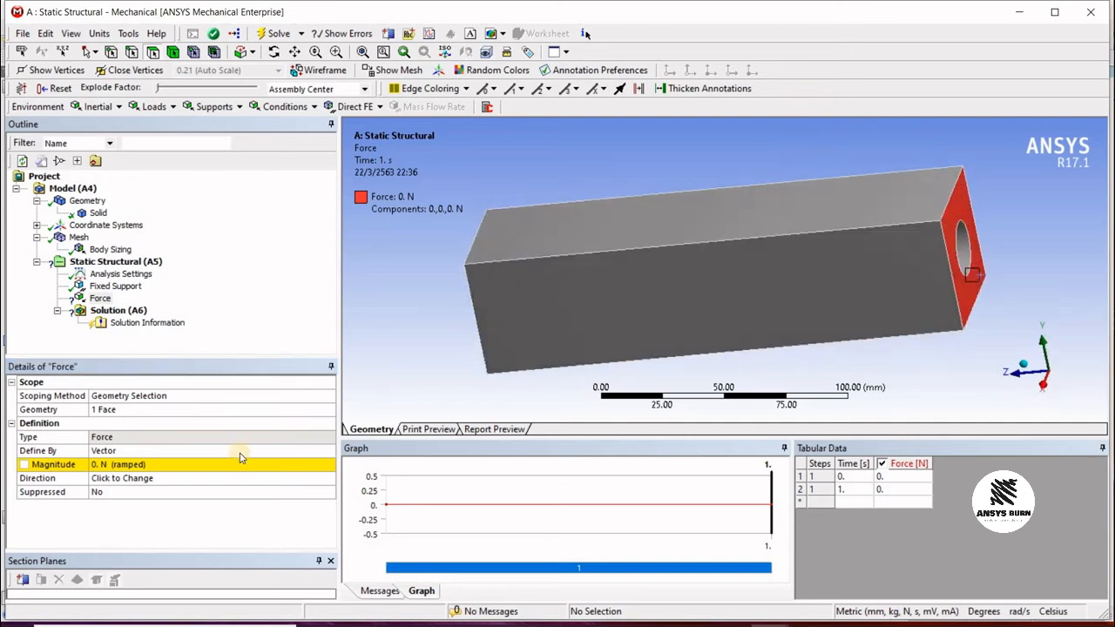
Step: Set the force magnitude to 500 N
left_click(179, 466)
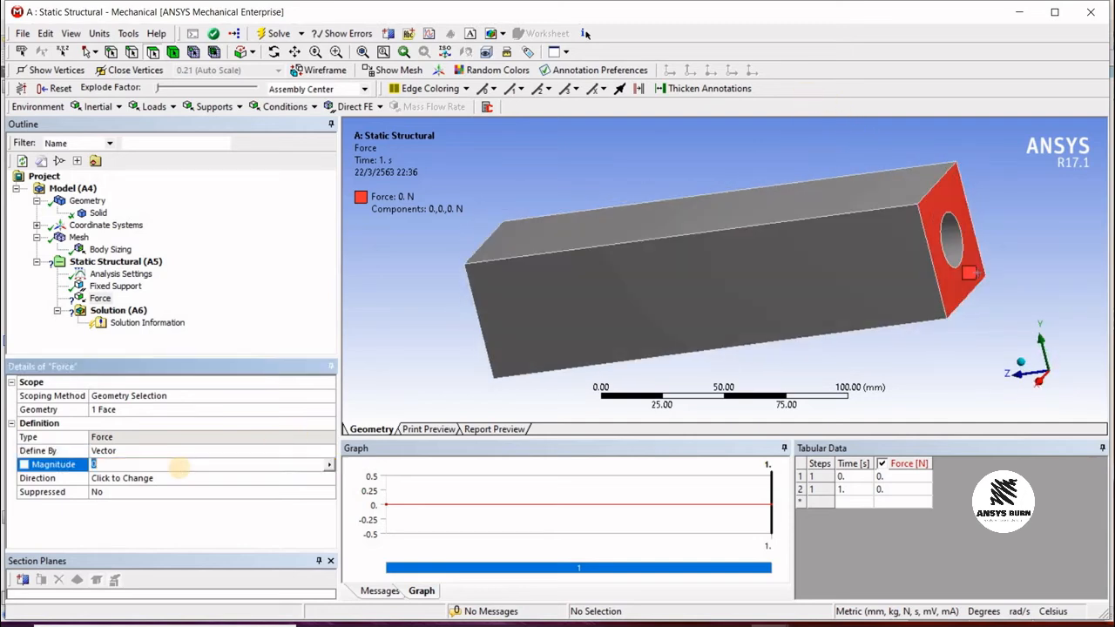
type("500")
left_click(418, 326)
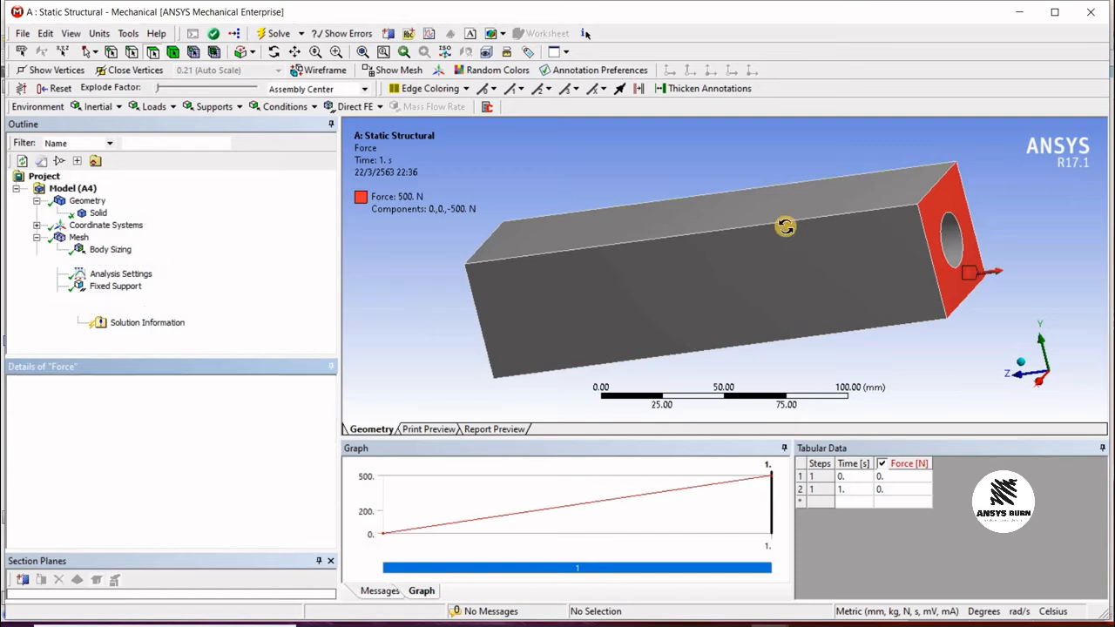
Step: Orbit the model and inspect the body sizing and mesh
middle_click_drag(800, 218, 771, 228)
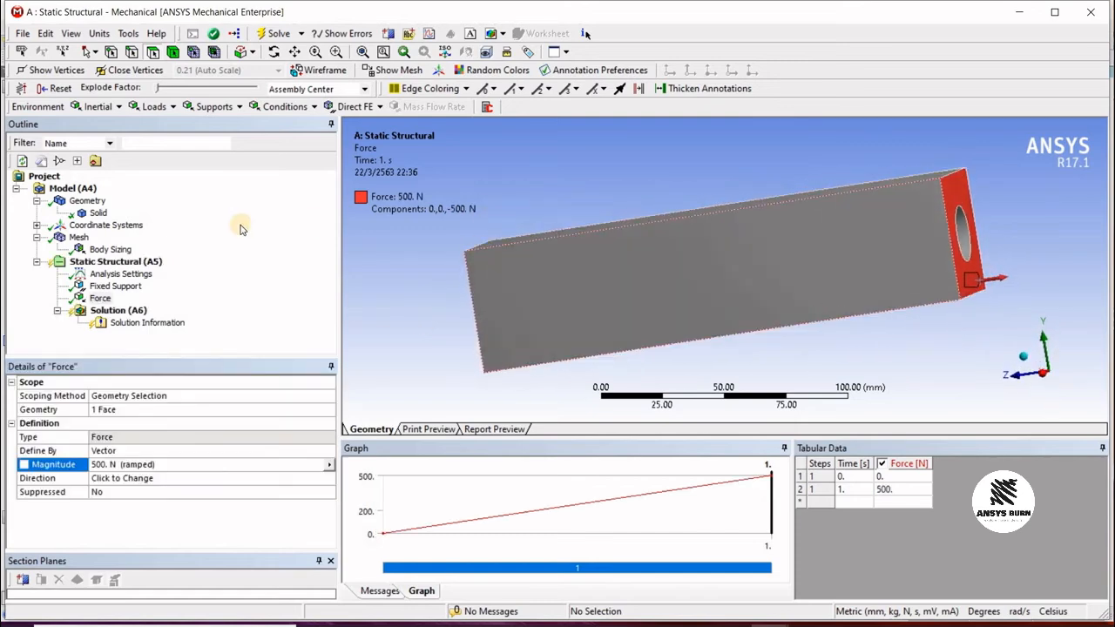
middle_click_drag(866, 234, 610, 248)
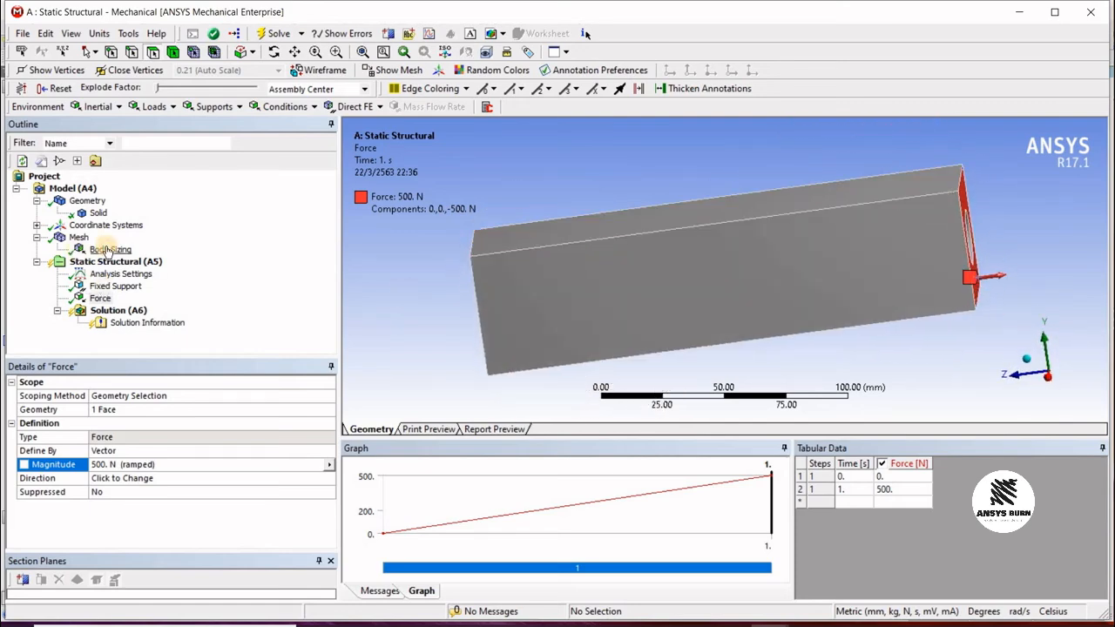
left_click(106, 250)
left_click(78, 238)
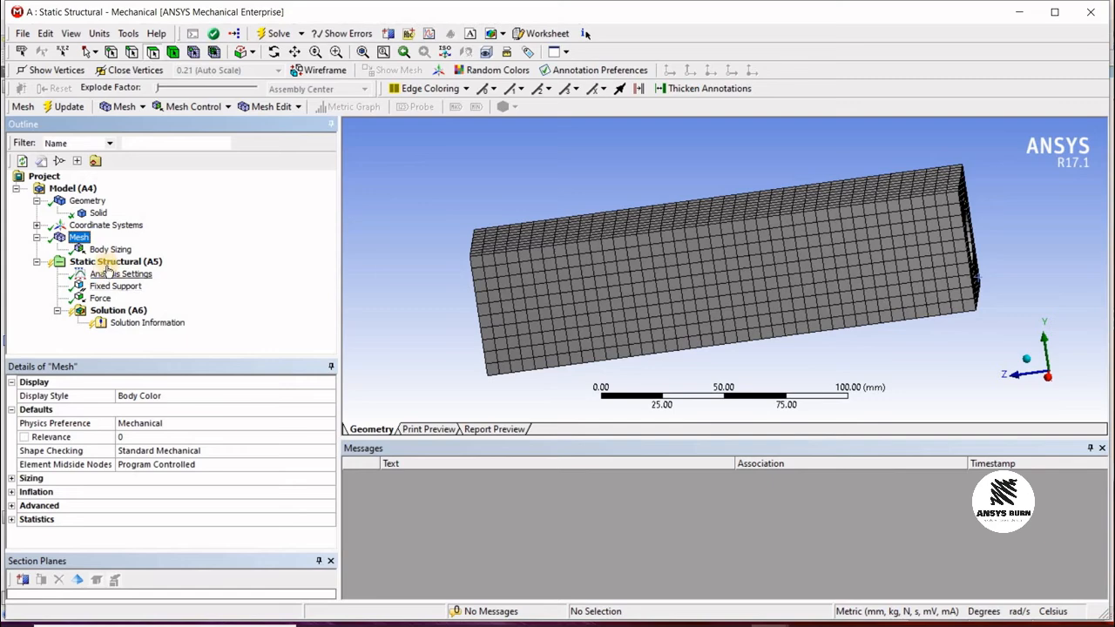
Step: Inspect the solid body's material assignment options
left_click(96, 214)
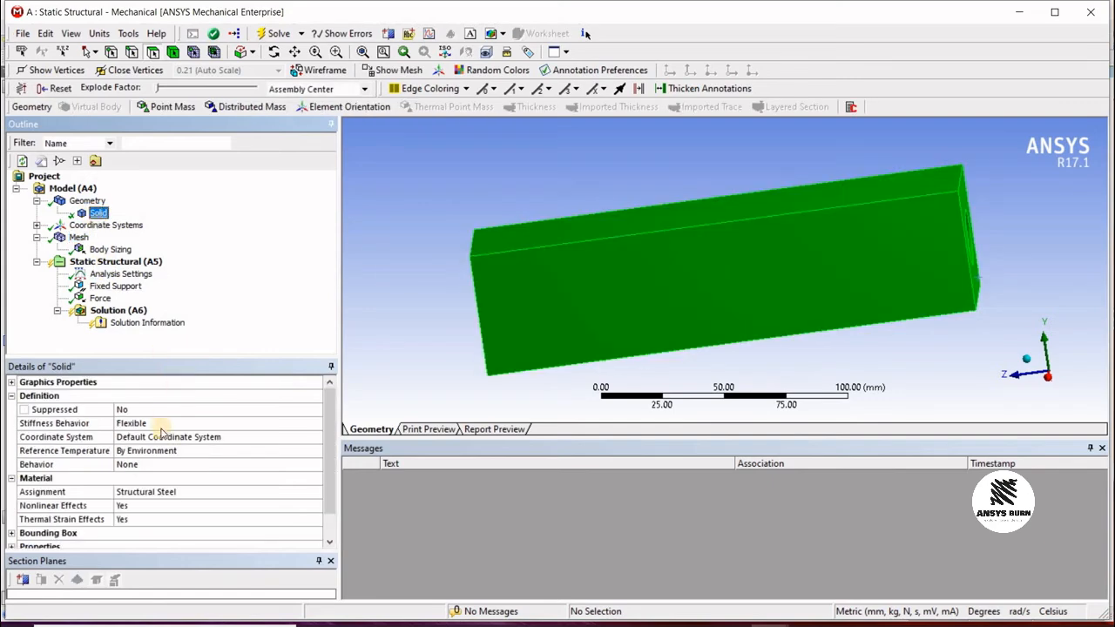
left_click(236, 495)
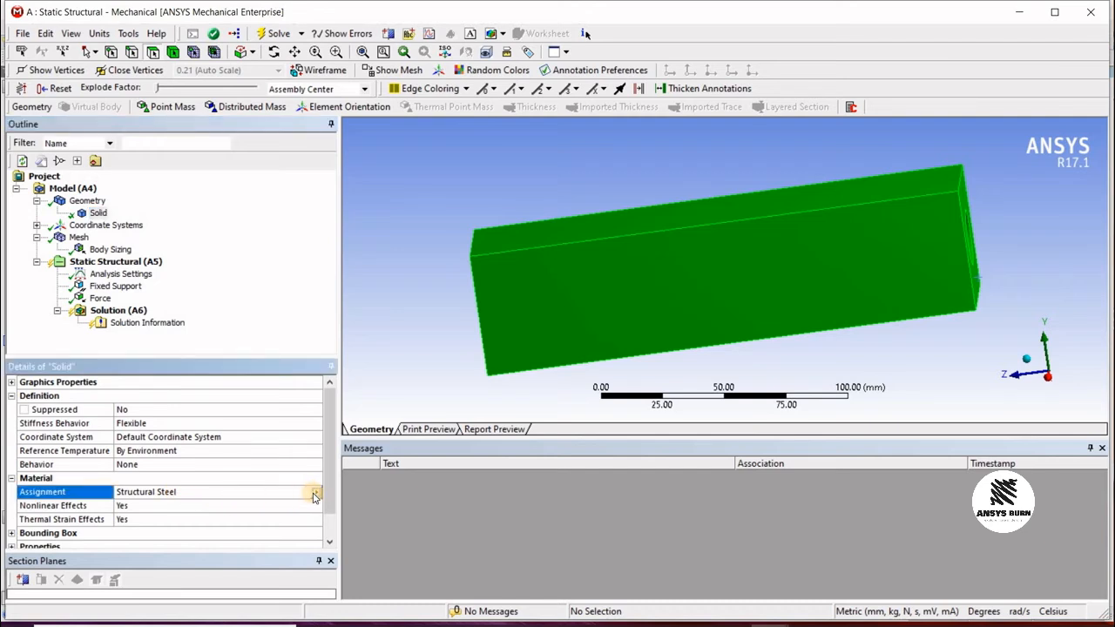
left_click(315, 495)
left_click(257, 497)
left_click(315, 492)
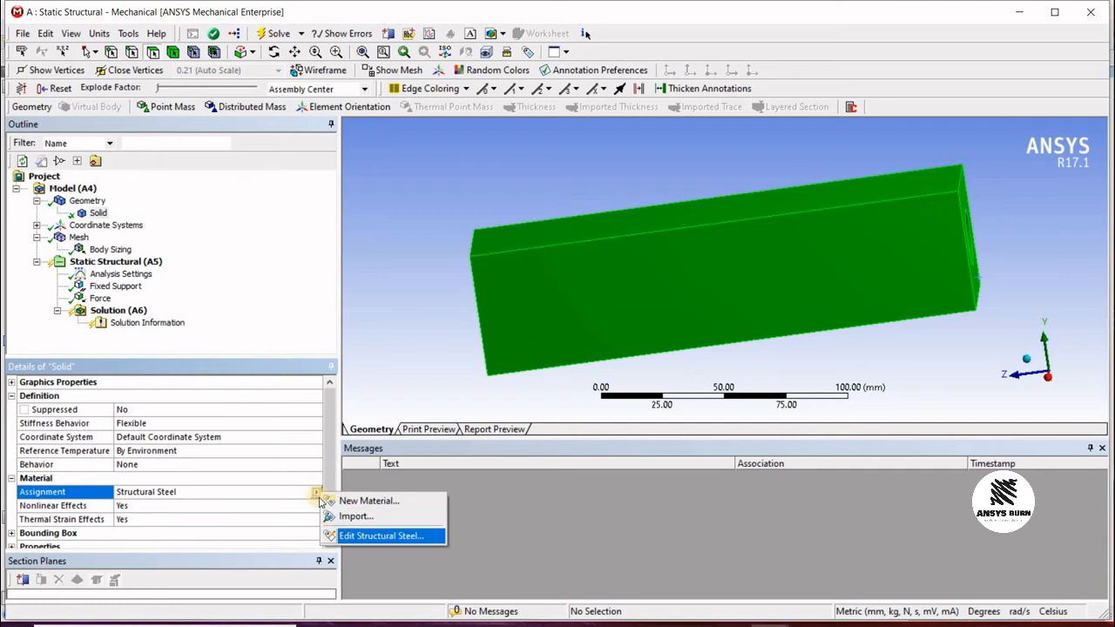
left_click(233, 303)
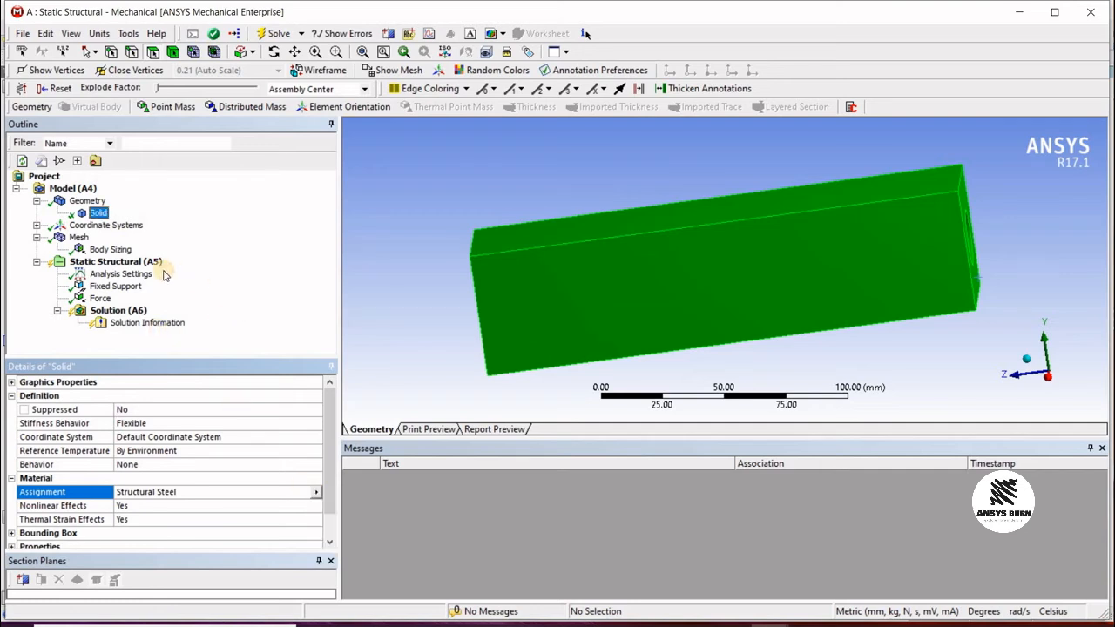
Step: Review the force, fixed support and analysis settings details
left_click(100, 298)
left_click(112, 286)
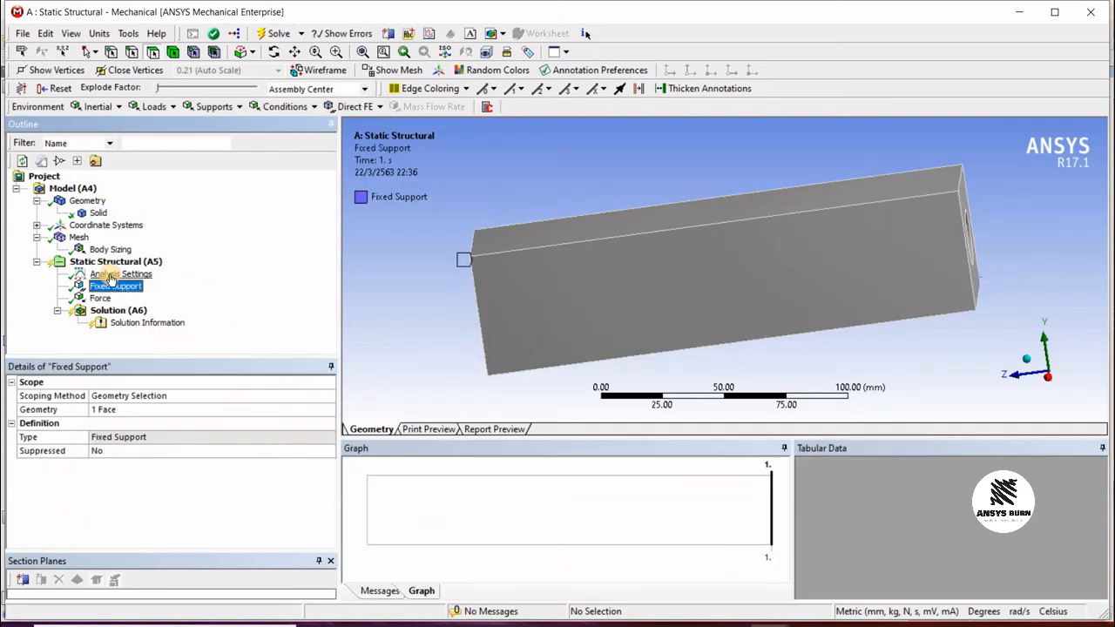
left_click(112, 274)
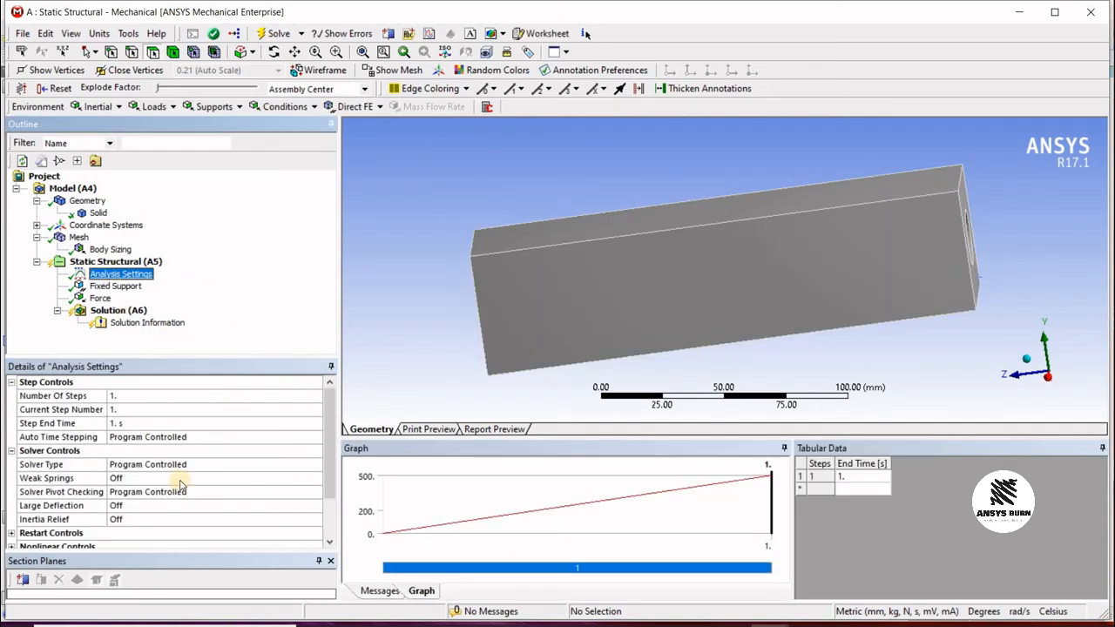
Step: Insert a Total Deformation result under the solution
left_click(111, 311)
right_click(113, 312)
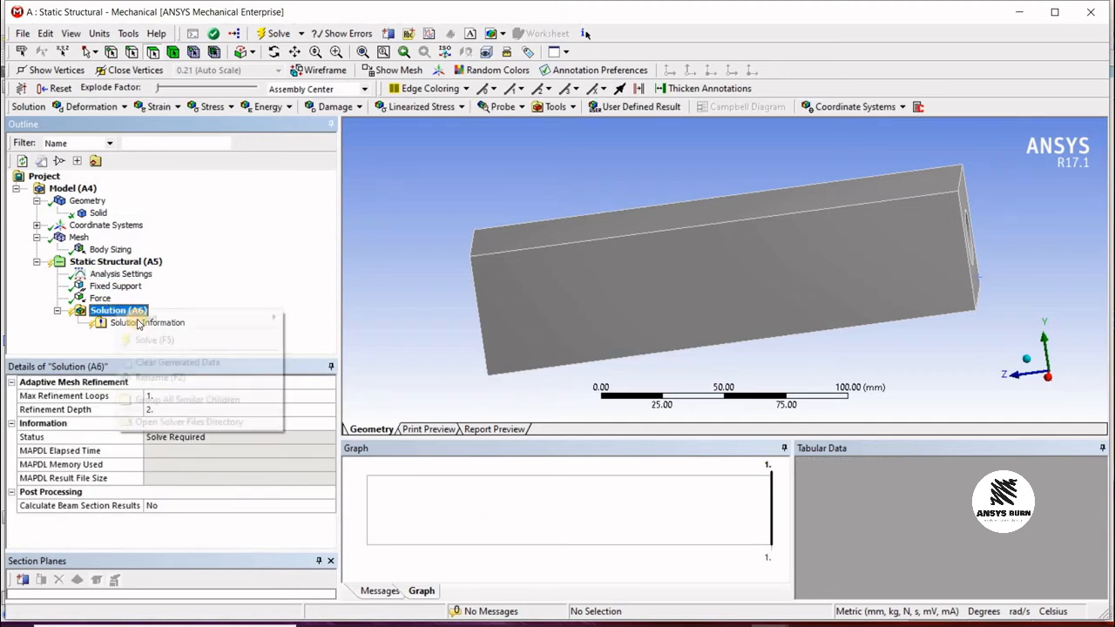
mouse_move(225, 321)
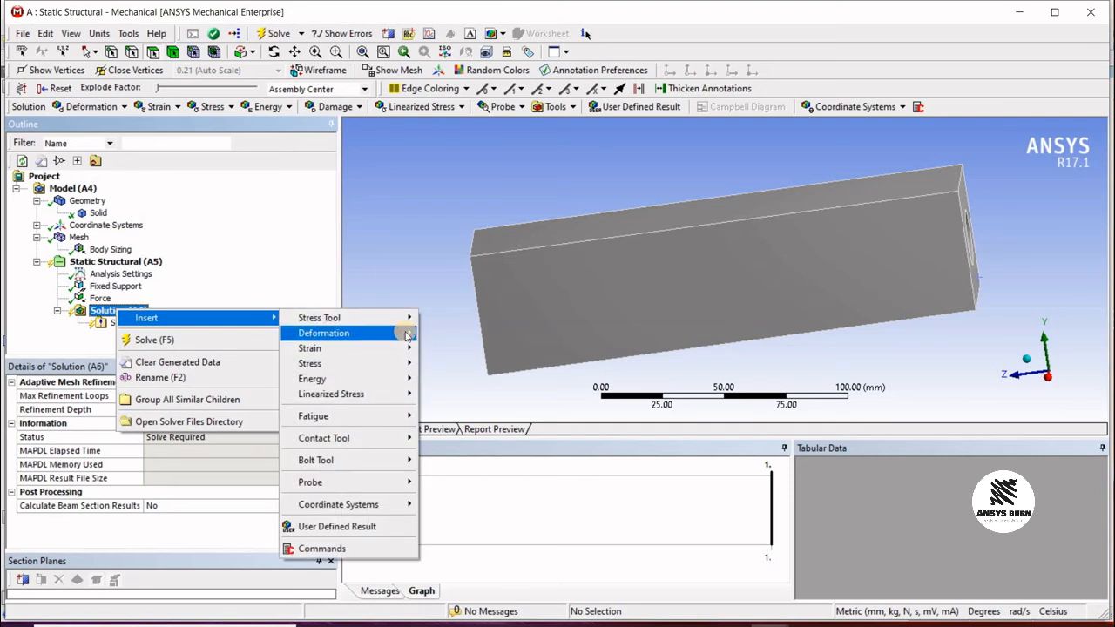
mouse_move(349, 333)
left_click(449, 332)
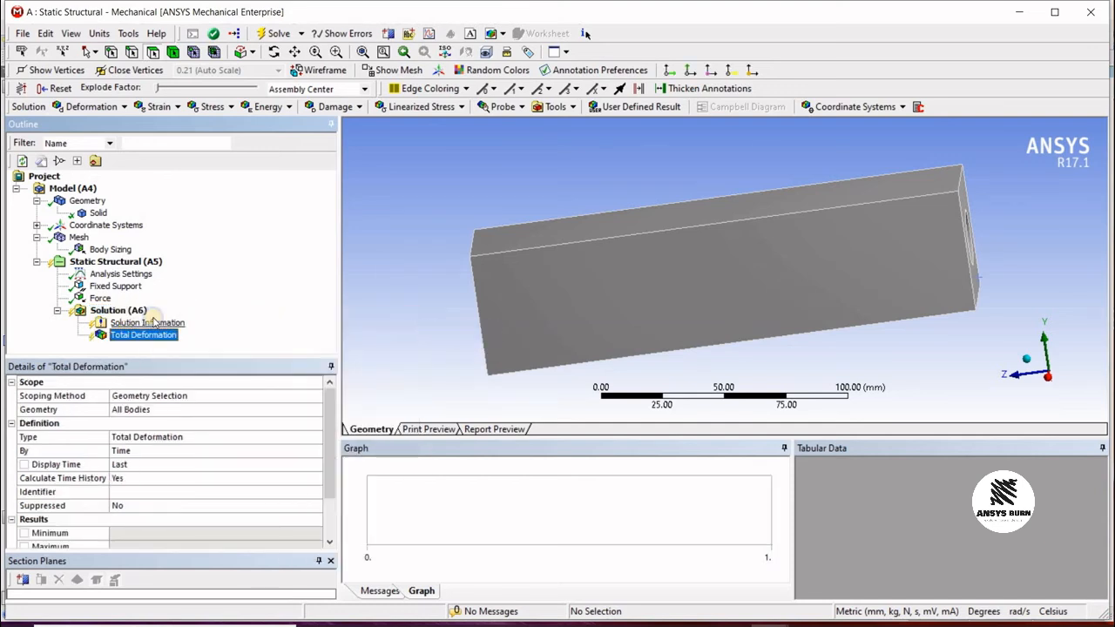
Step: Insert a Stress Tool result with Max Equivalent Stress under the solution
right_click(127, 312)
mouse_move(218, 320)
mouse_move(331, 321)
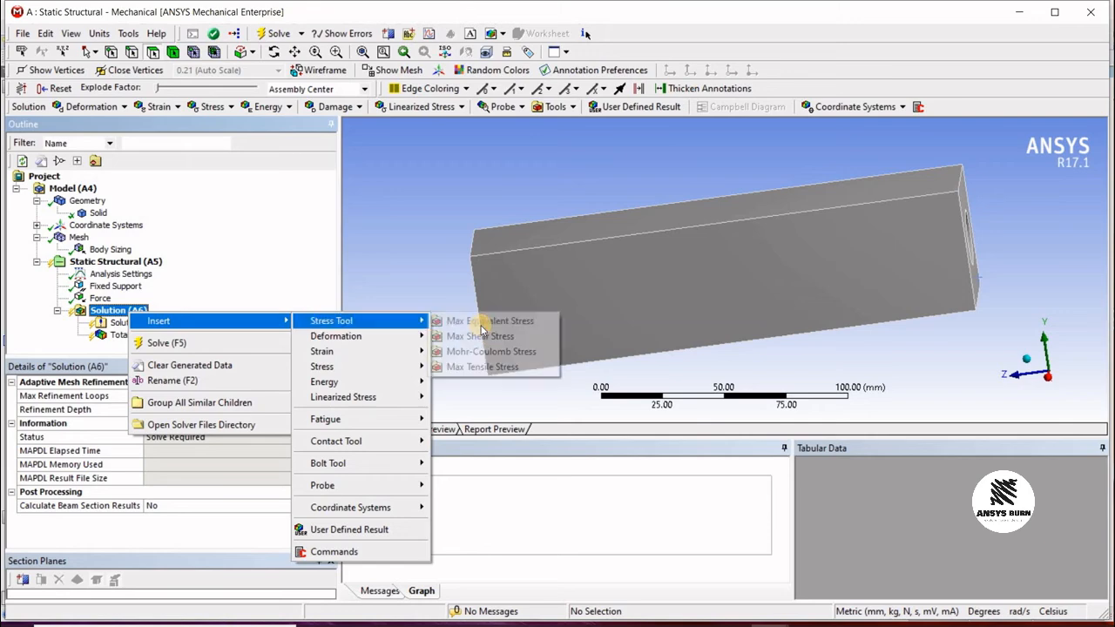
left_click(479, 320)
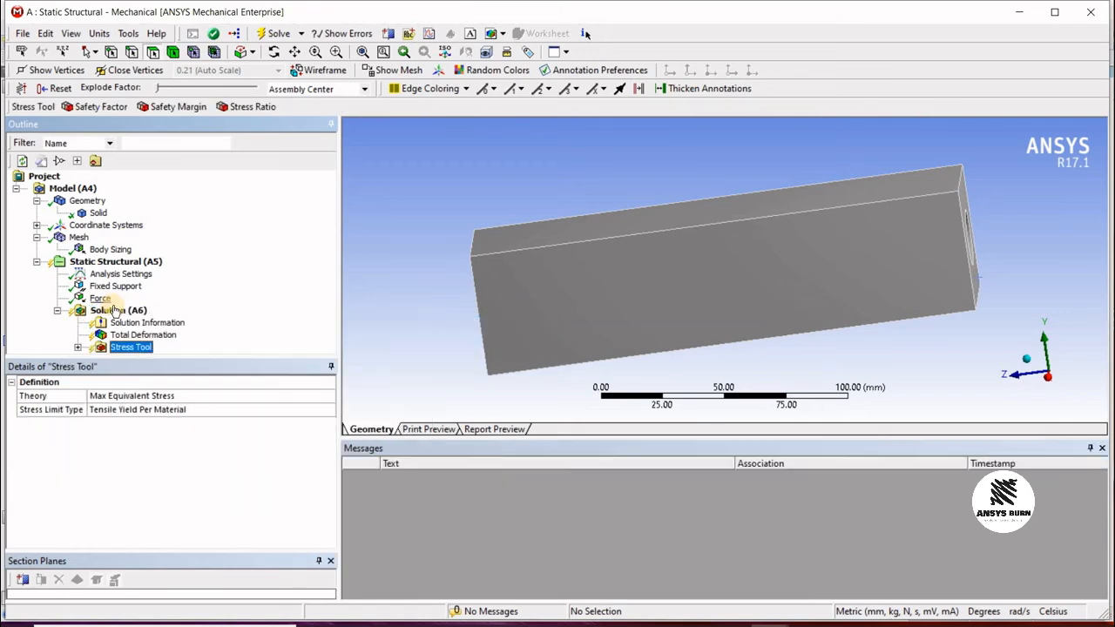
Step: Insert an Equivalent Elastic Strain result under the solution
right_click(113, 312)
mouse_move(217, 315)
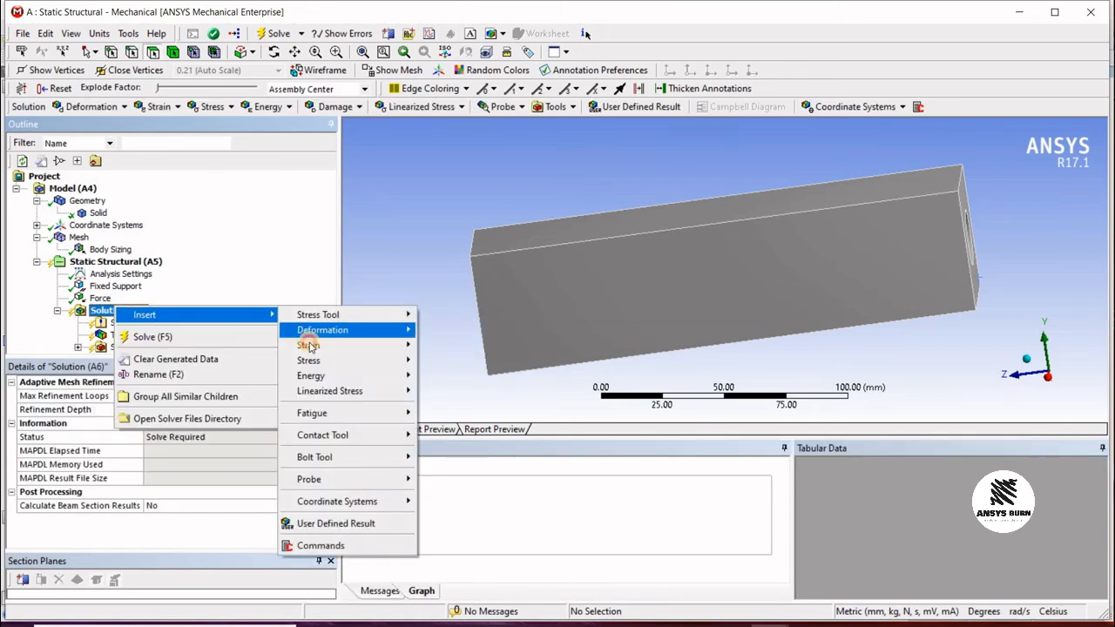
mouse_move(310, 346)
left_click(426, 341)
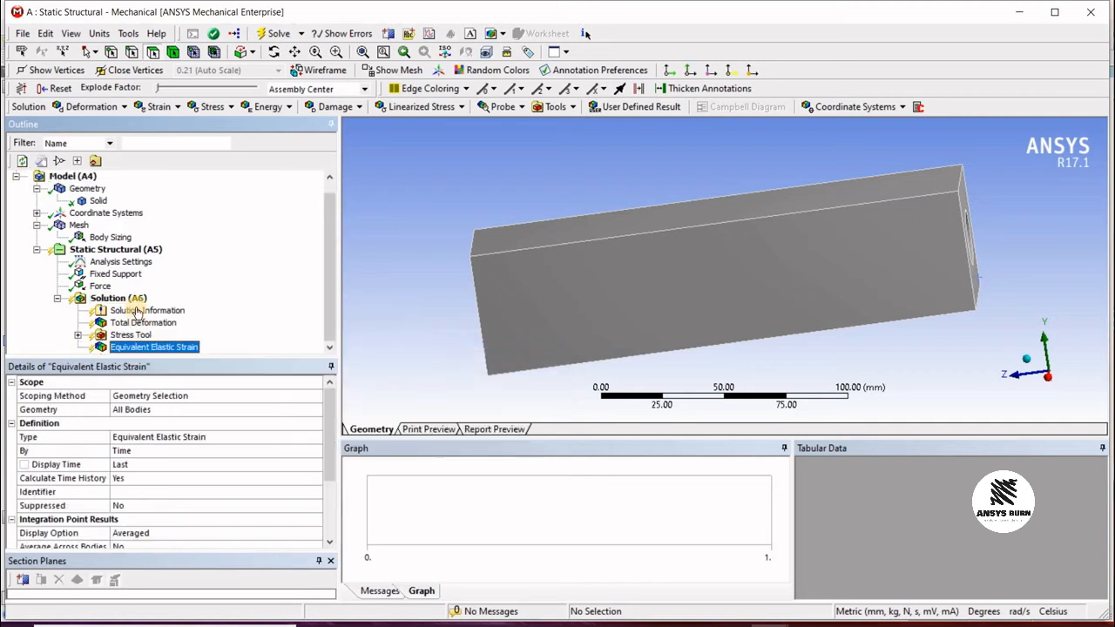
Step: Insert an Equivalent (von-Mises) stress result under the solution
right_click(132, 301)
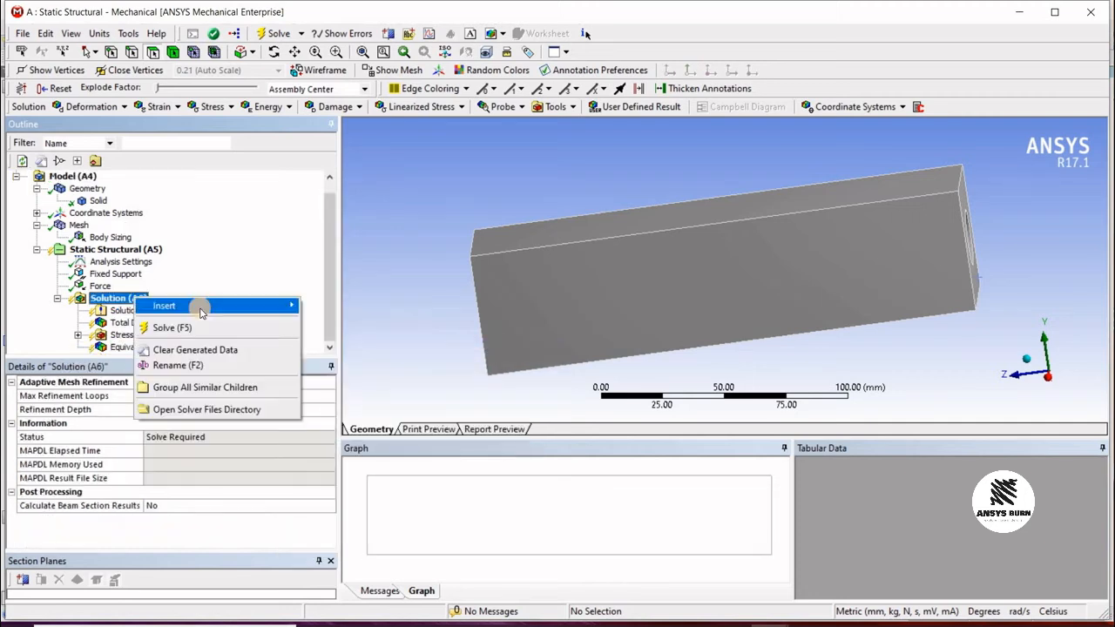
mouse_move(244, 305)
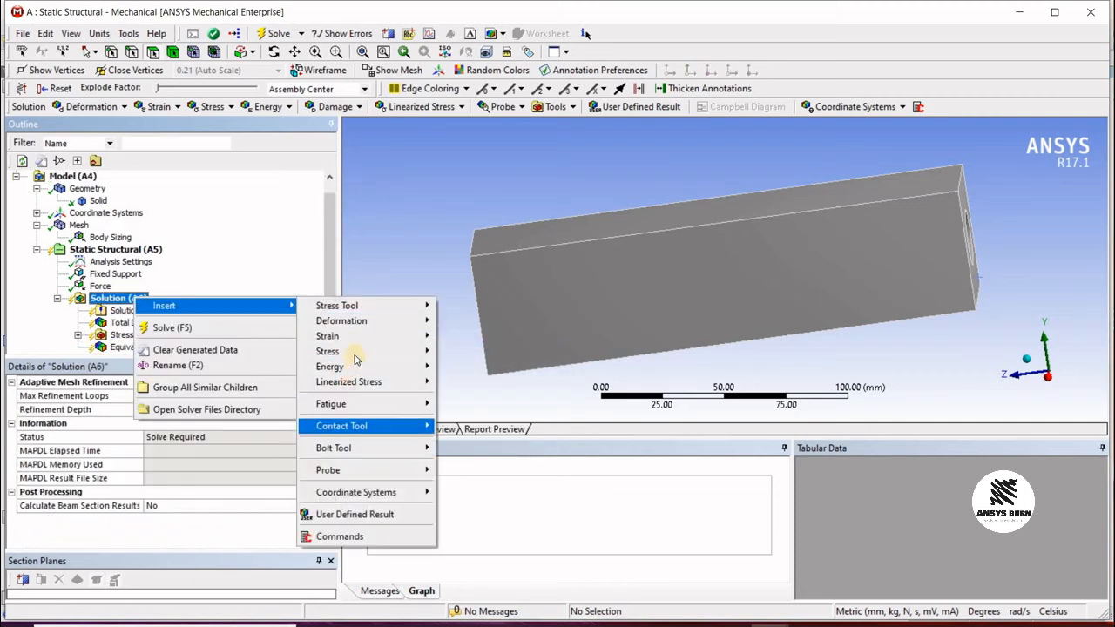
mouse_move(418, 351)
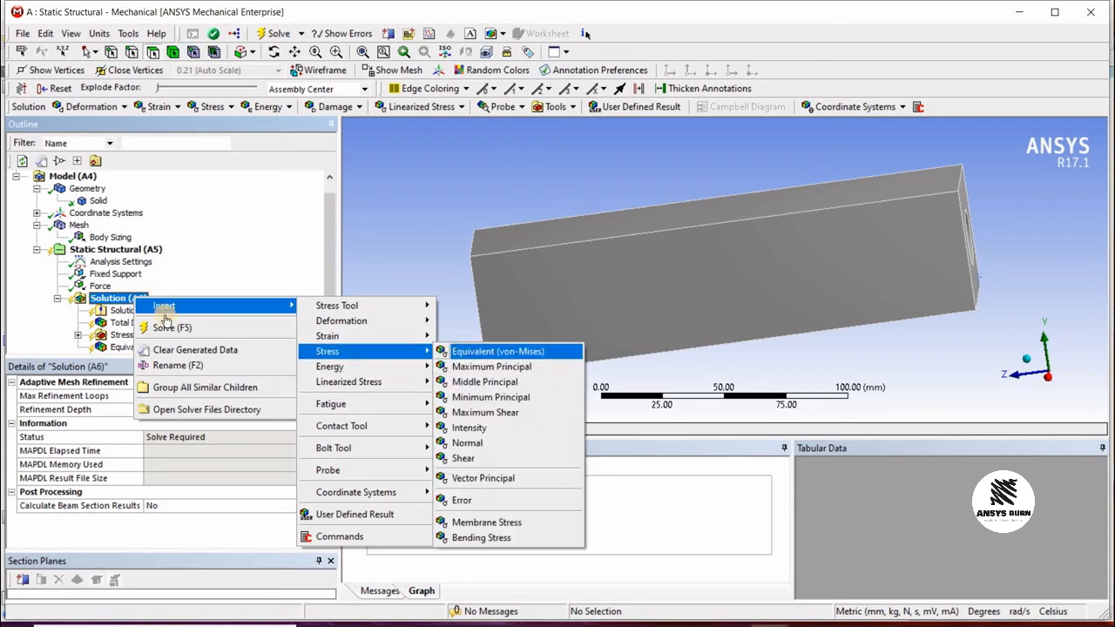
left_click(457, 352)
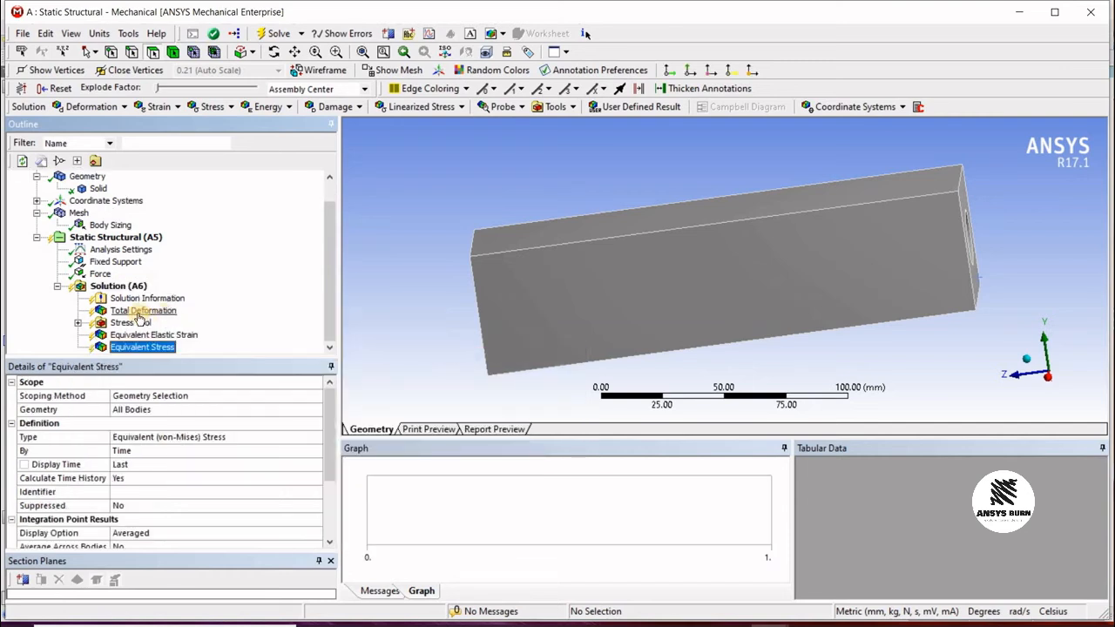
Step: Delete the Stress Tool result from the solution
left_click(129, 323)
right_click(125, 321)
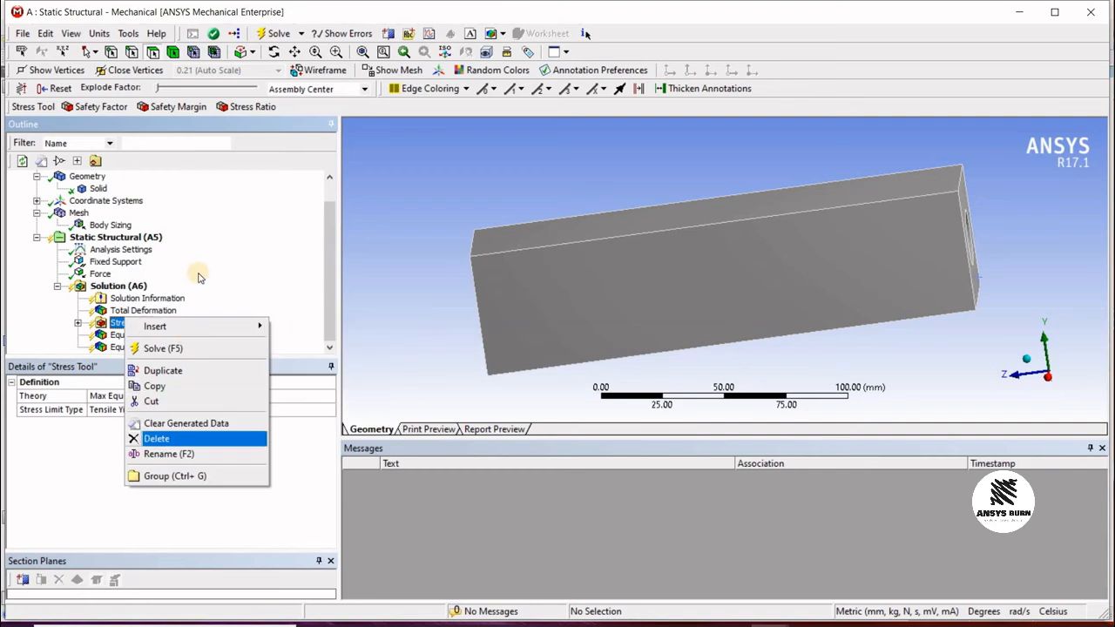
left_click(156, 439)
left_click(568, 373)
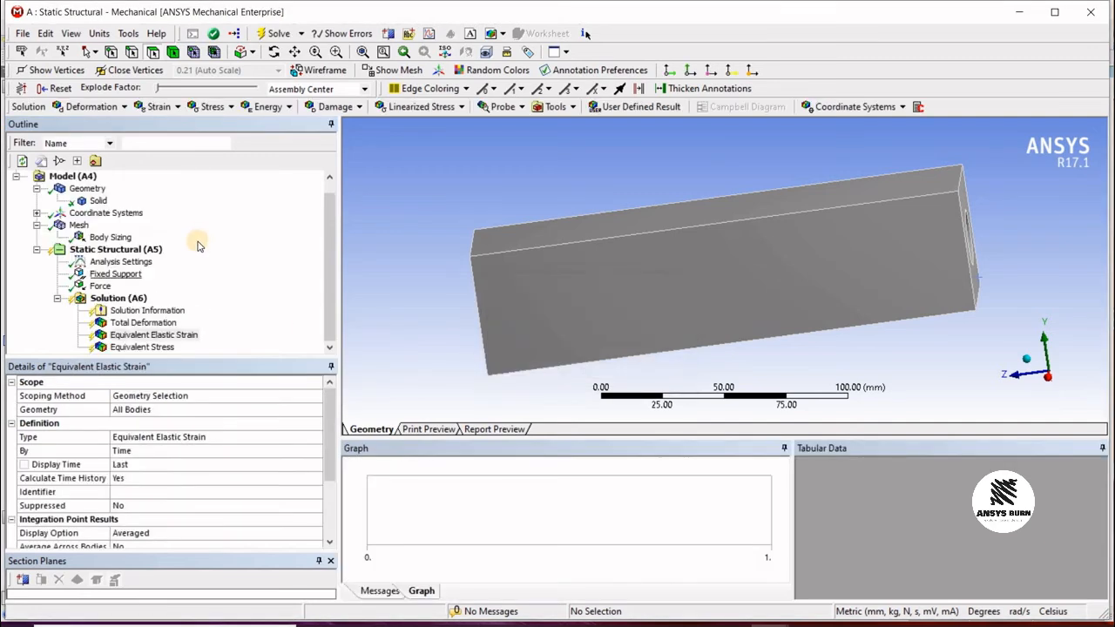
Step: Solve the analysis
left_click(270, 35)
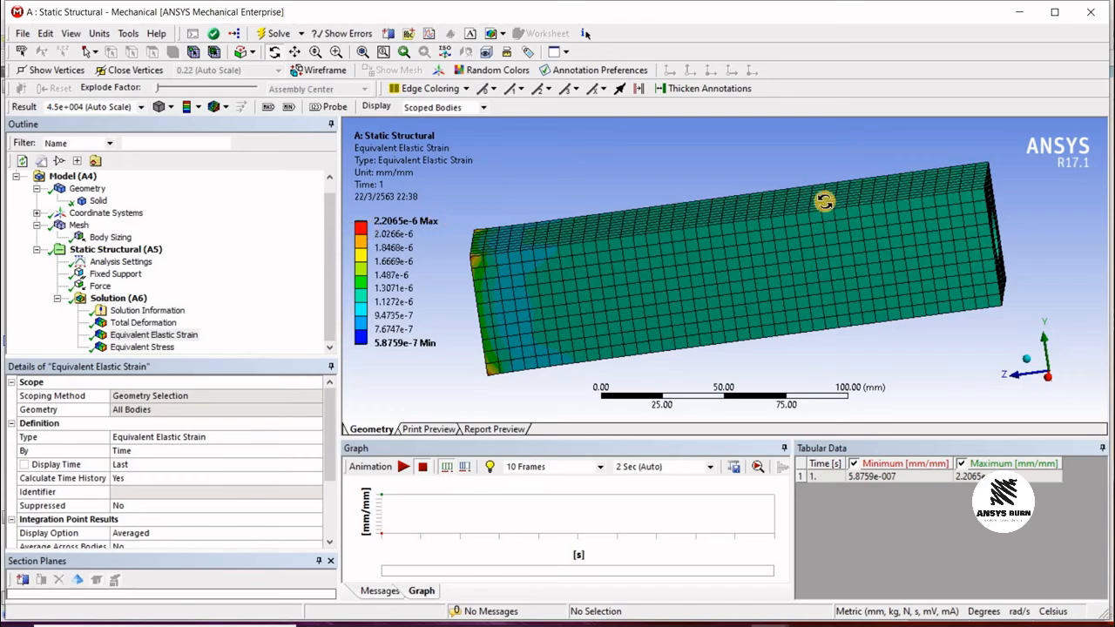
left_click_drag(612, 214, 557, 273)
scroll(557, 274, "up", 1)
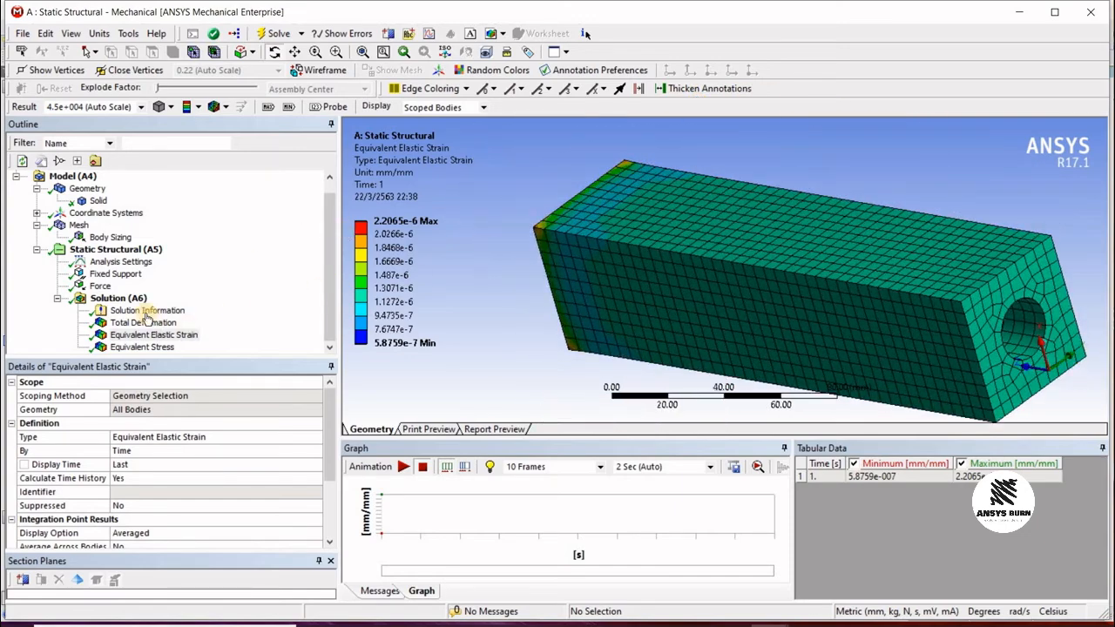
Step: Set the force magnitude to 5000000 N
left_click(100, 286)
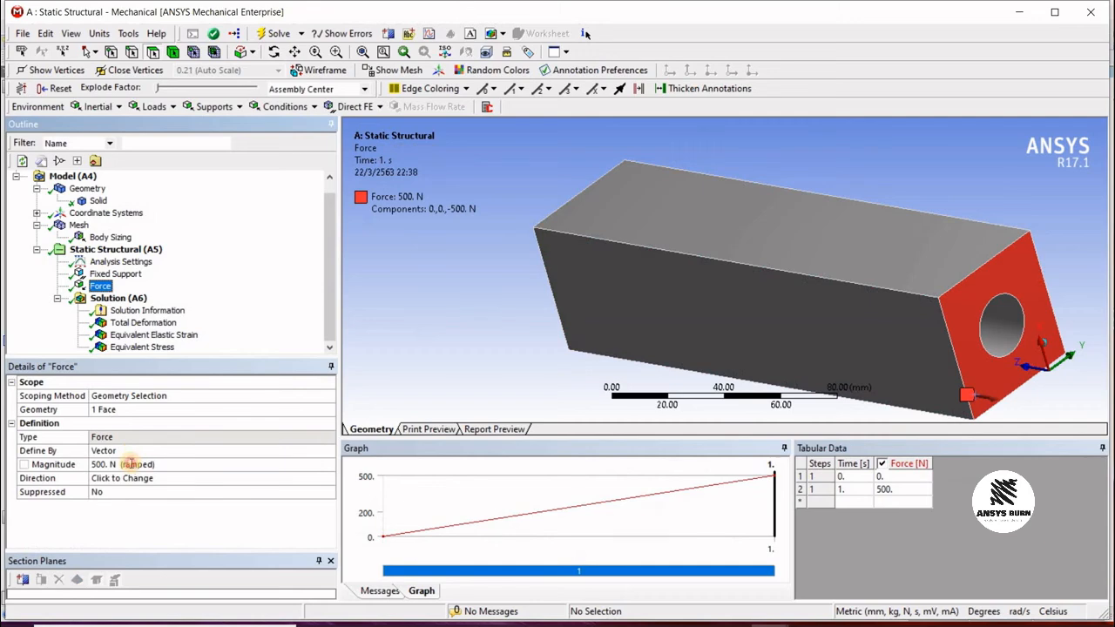
left_click(127, 465)
type("50")
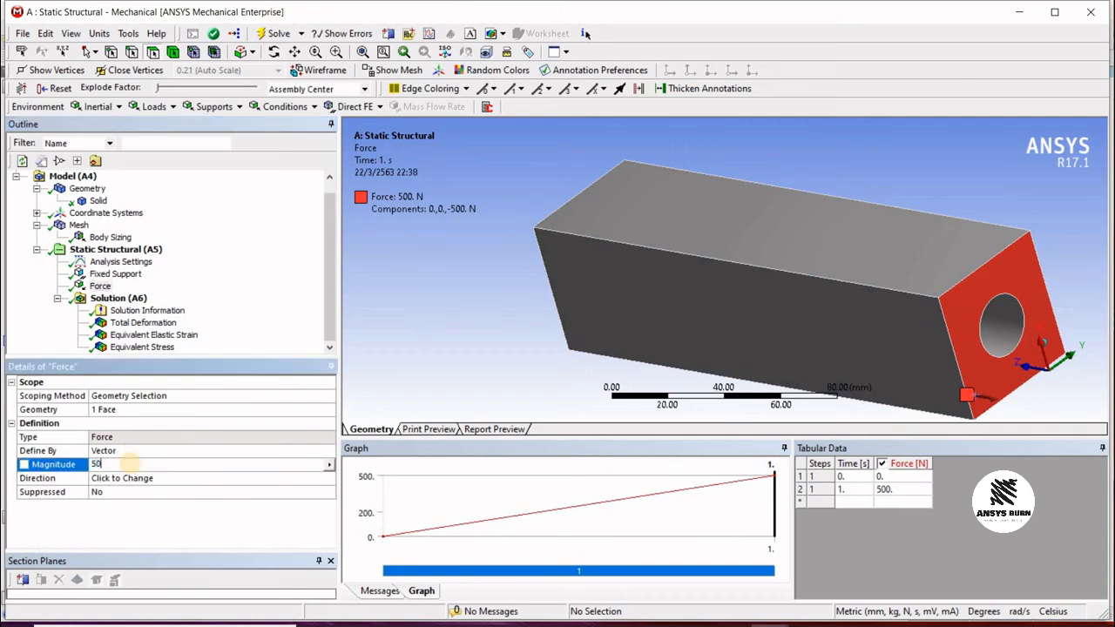
type("00000")
key("Return")
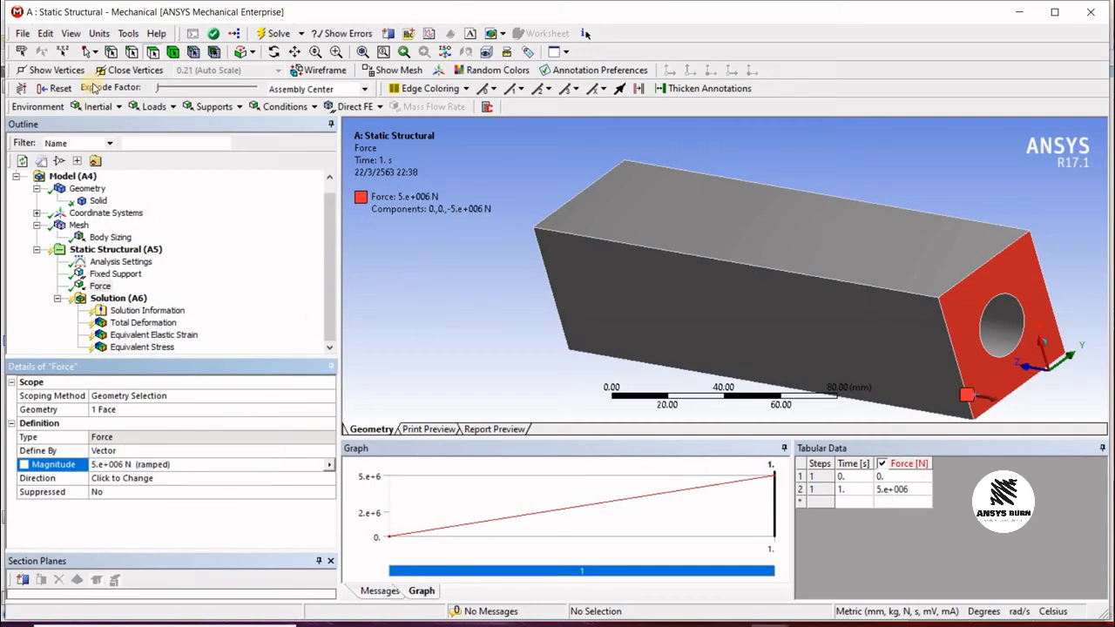
Step: Solve the analysis again with the updated force and open the Total Deformation result
left_click(273, 35)
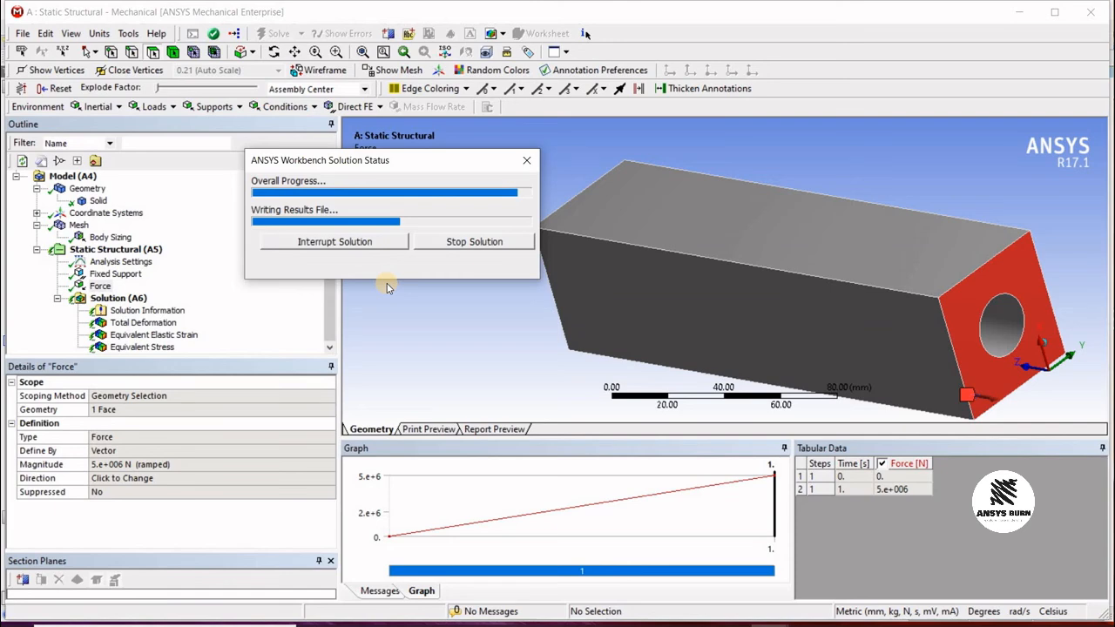
left_click(119, 298)
left_click(143, 323)
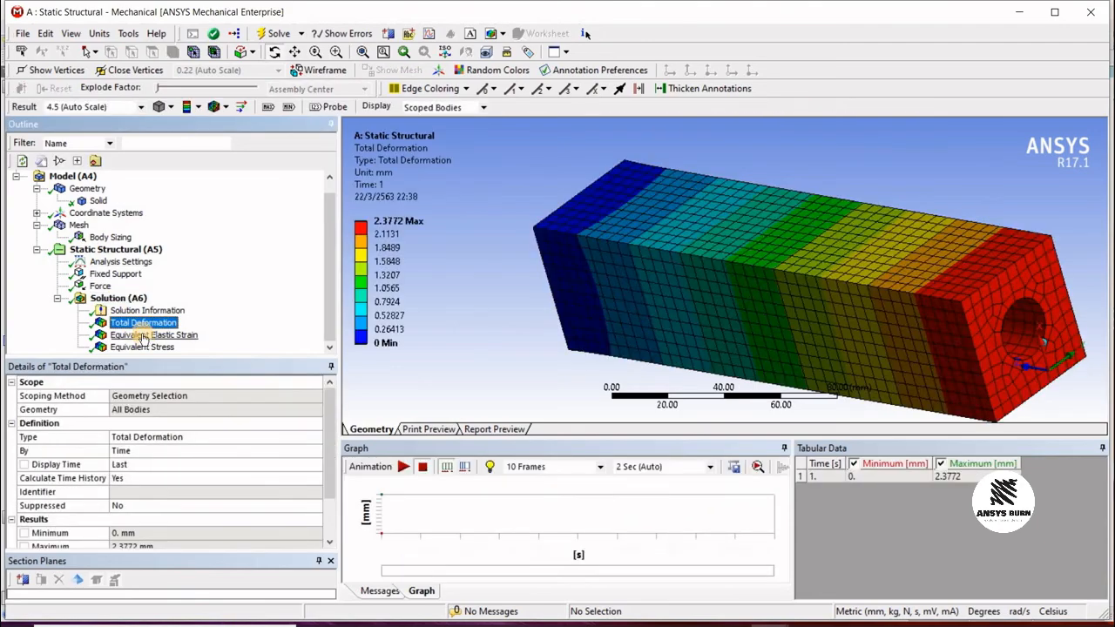
left_click(142, 336)
key("Up")
Step: Examine the total deformation, equivalent elastic strain and equivalent stress results from several angles
middle_click_drag(746, 174, 393, 179)
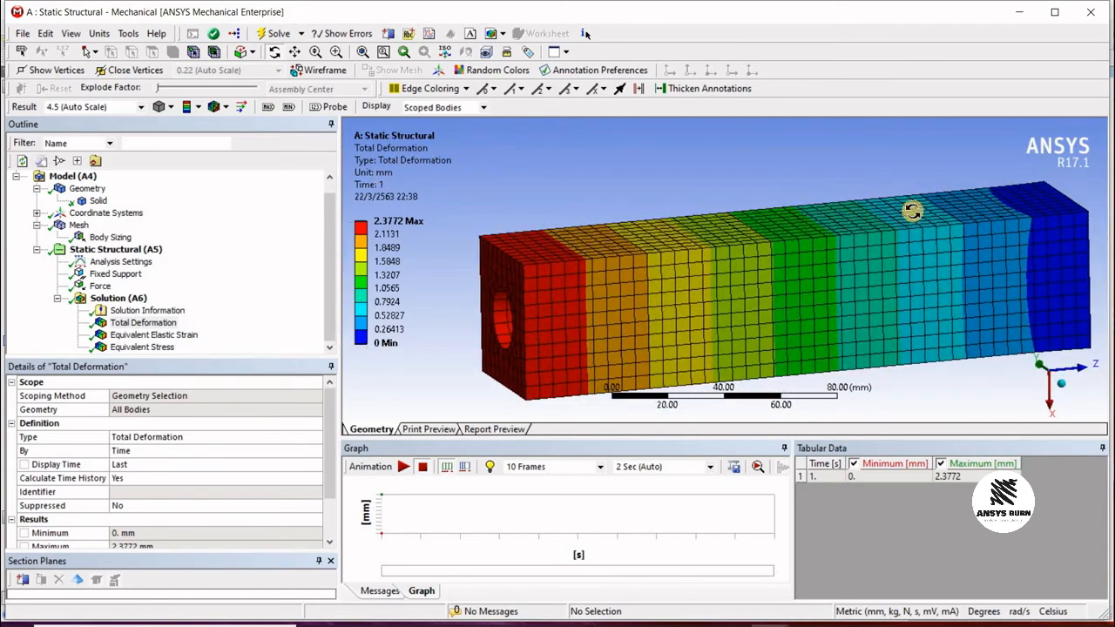
middle_click_drag(911, 211, 1050, 264)
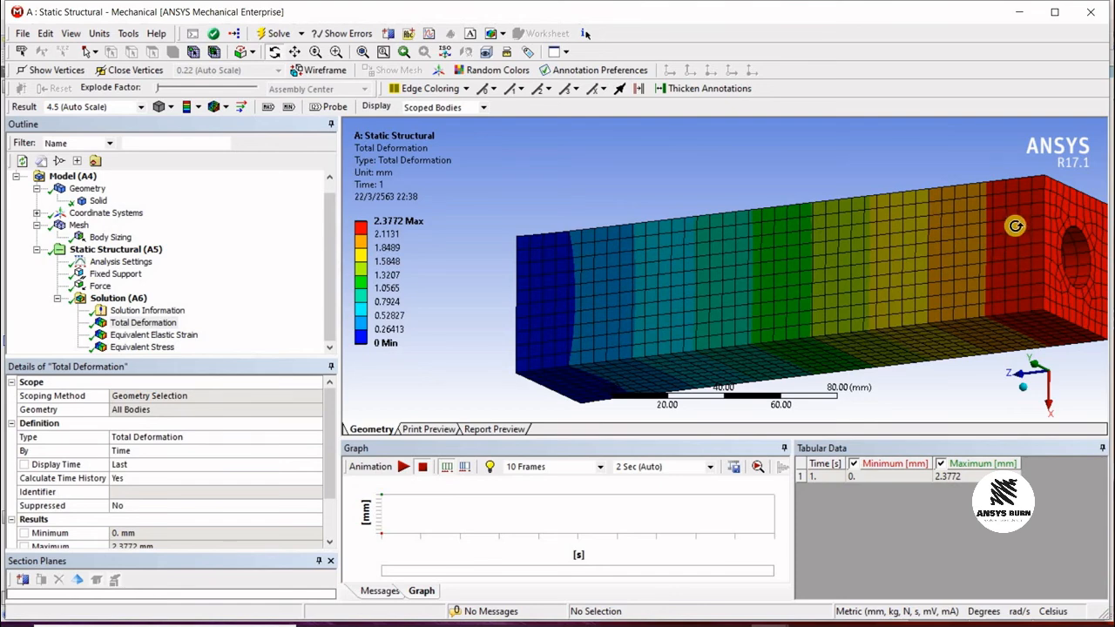
left_click_drag(872, 237, 697, 235)
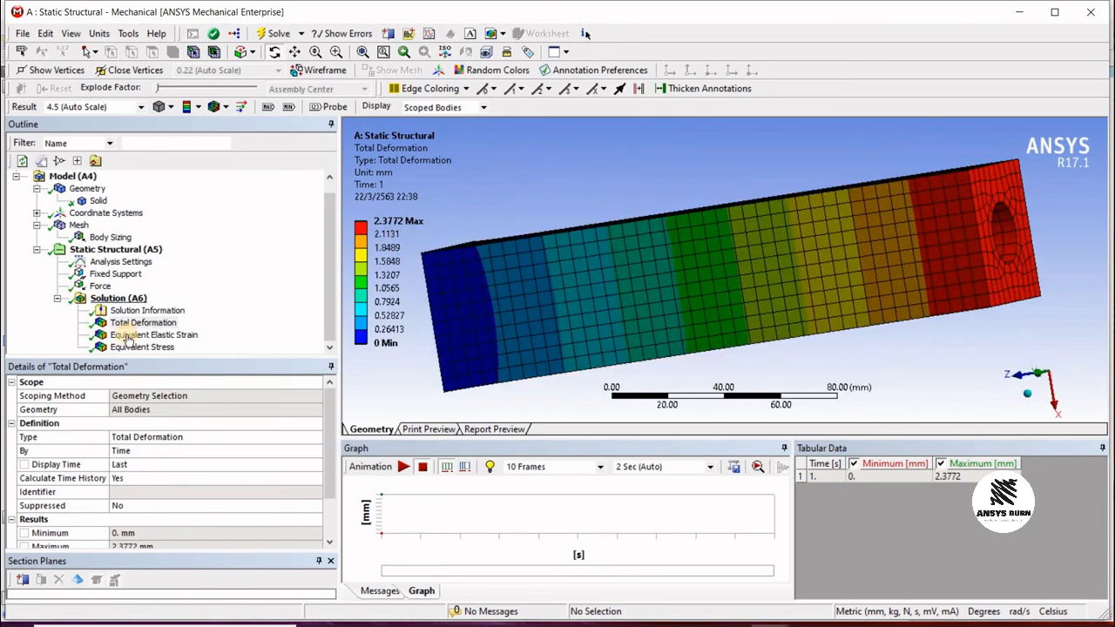
left_click(144, 335)
scroll(803, 283, "down", 3)
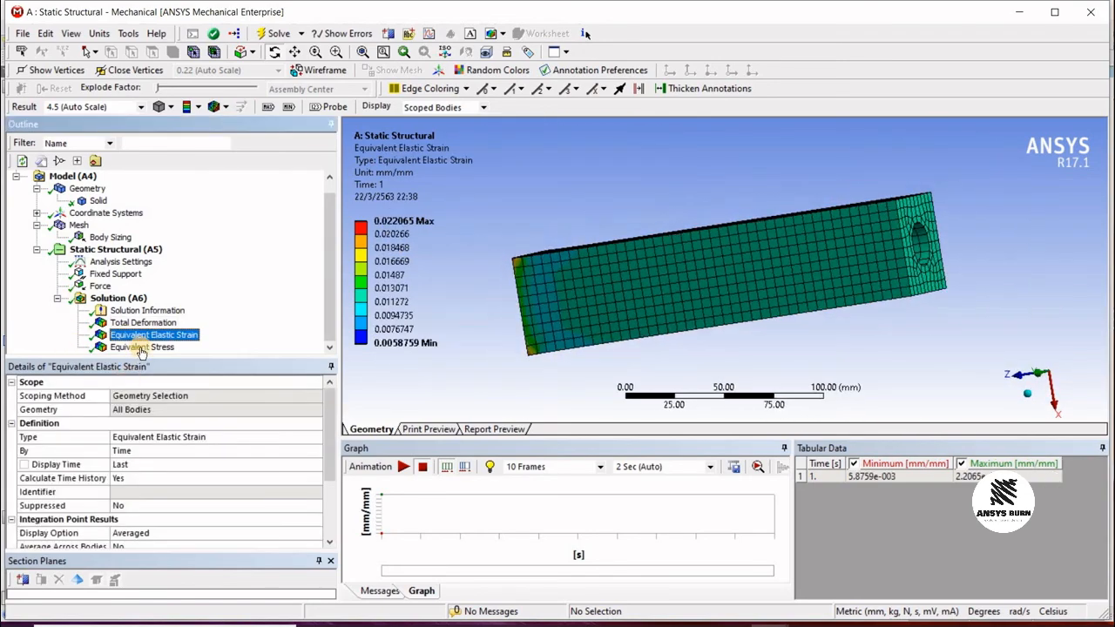
left_click(144, 348)
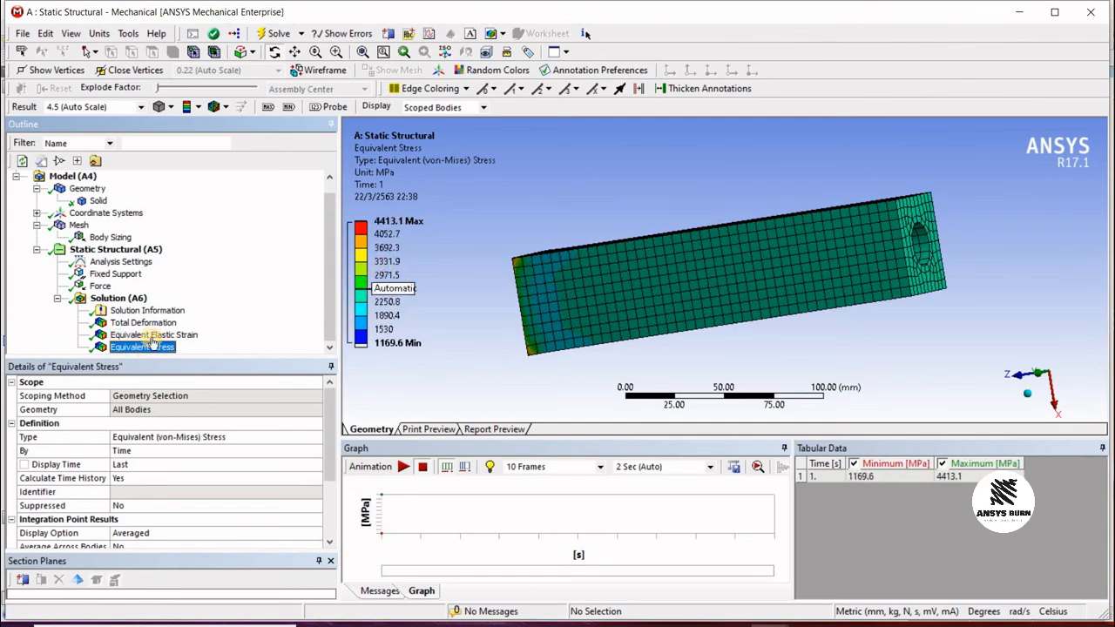
left_click_drag(750, 275, 566, 339)
scroll(716, 267, "up", 5)
scroll(697, 272, "down", 5)
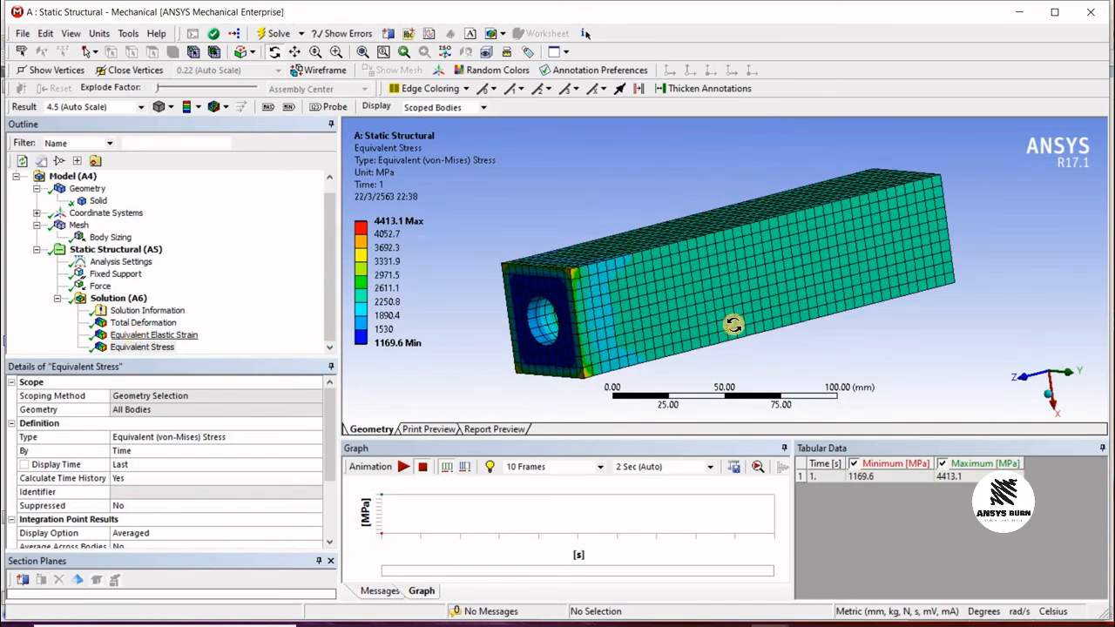
left_click_drag(811, 309, 766, 253)
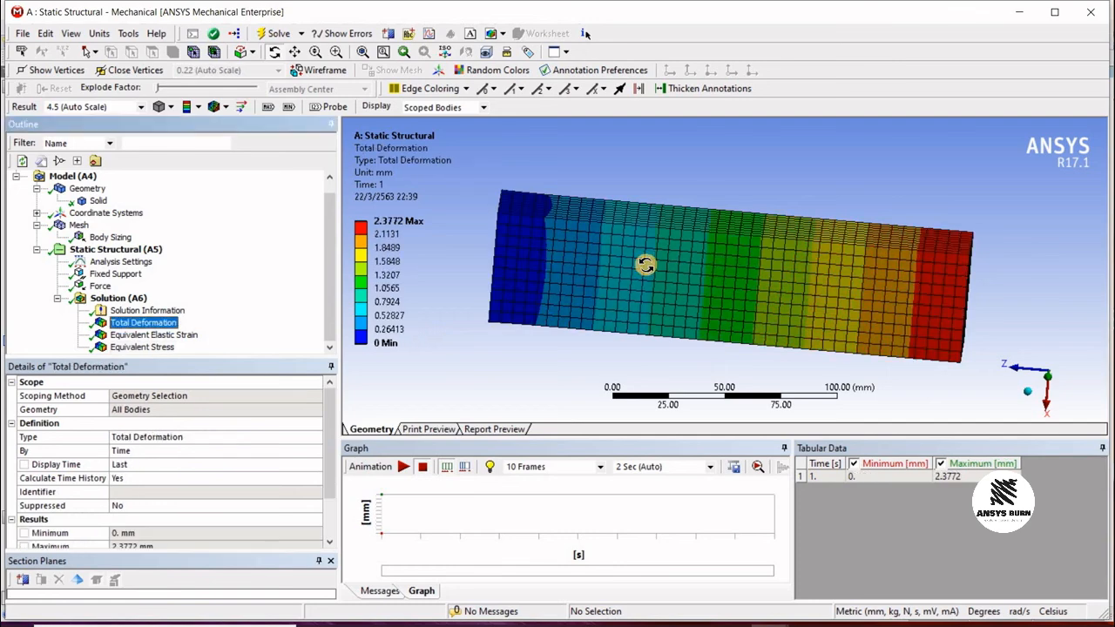
left_click_drag(647, 258, 760, 266)
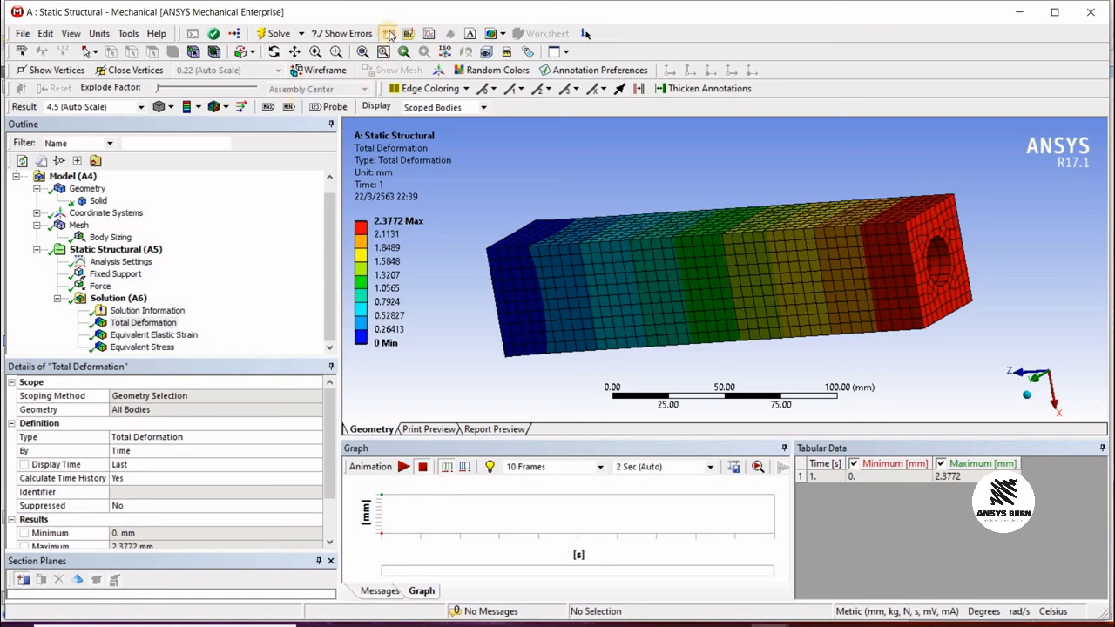
Step: Cut the total deformation result with a section plane drawn vertically across the bar
left_click_drag(781, 224, 780, 355)
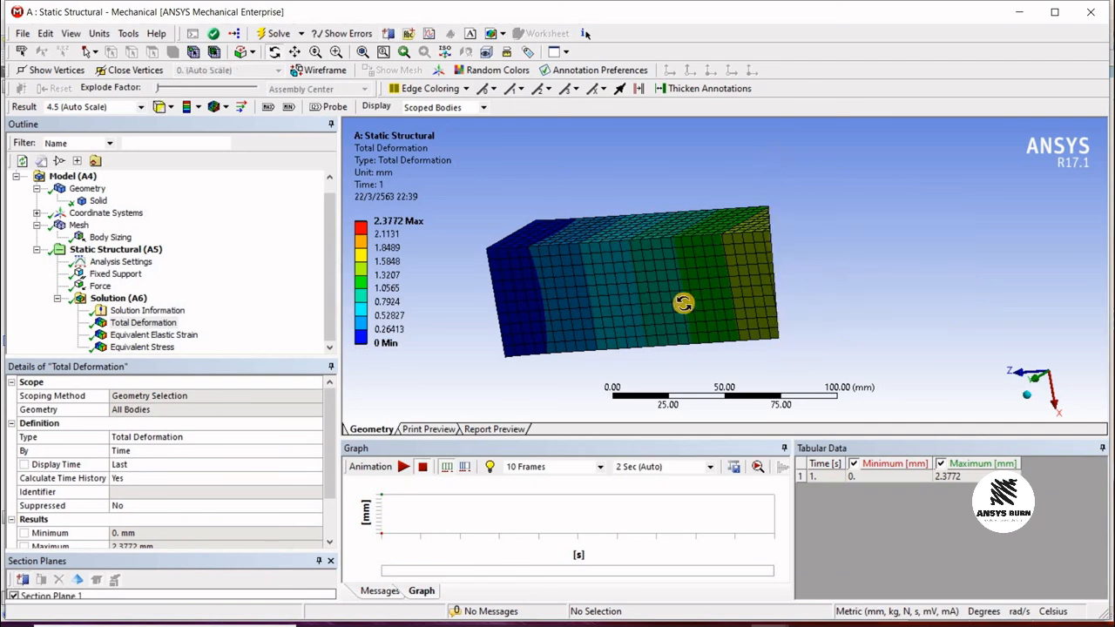
left_click_drag(683, 303, 843, 336)
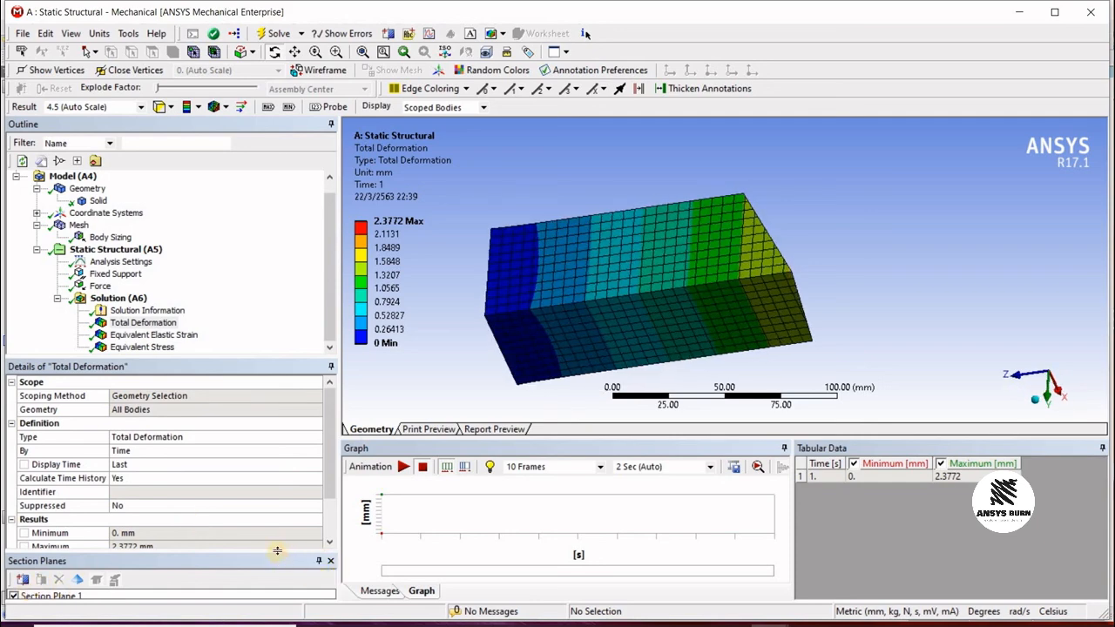
left_click_drag(272, 545, 272, 530)
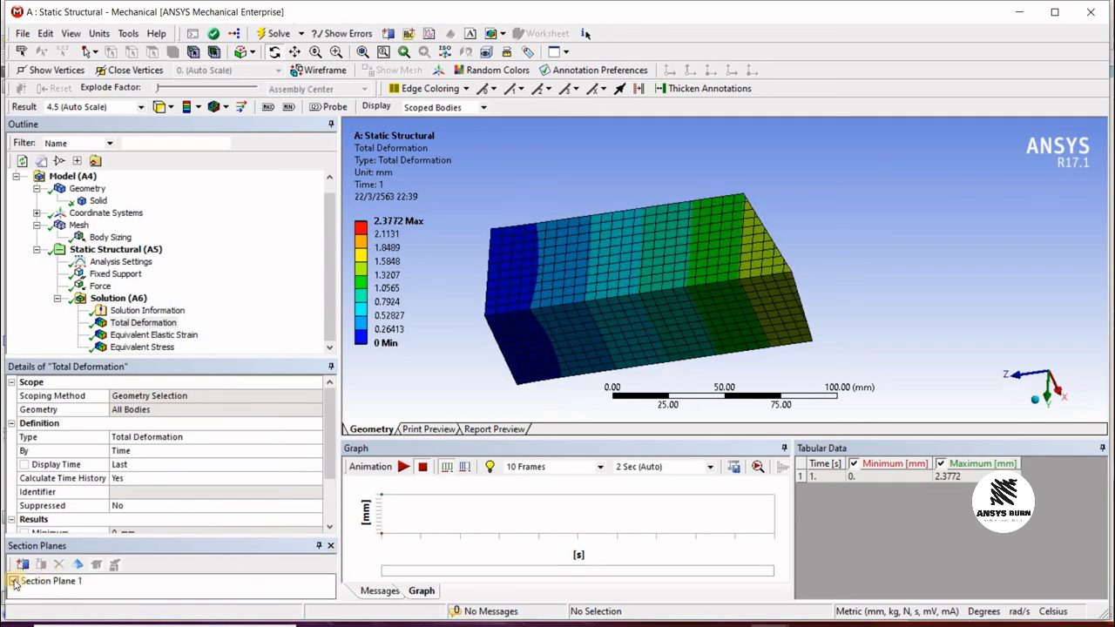
Step: Turn off Section Plane 1 and add a second section plane cutting through the hole along the bar
left_click(14, 582)
left_click_drag(676, 266, 752, 167)
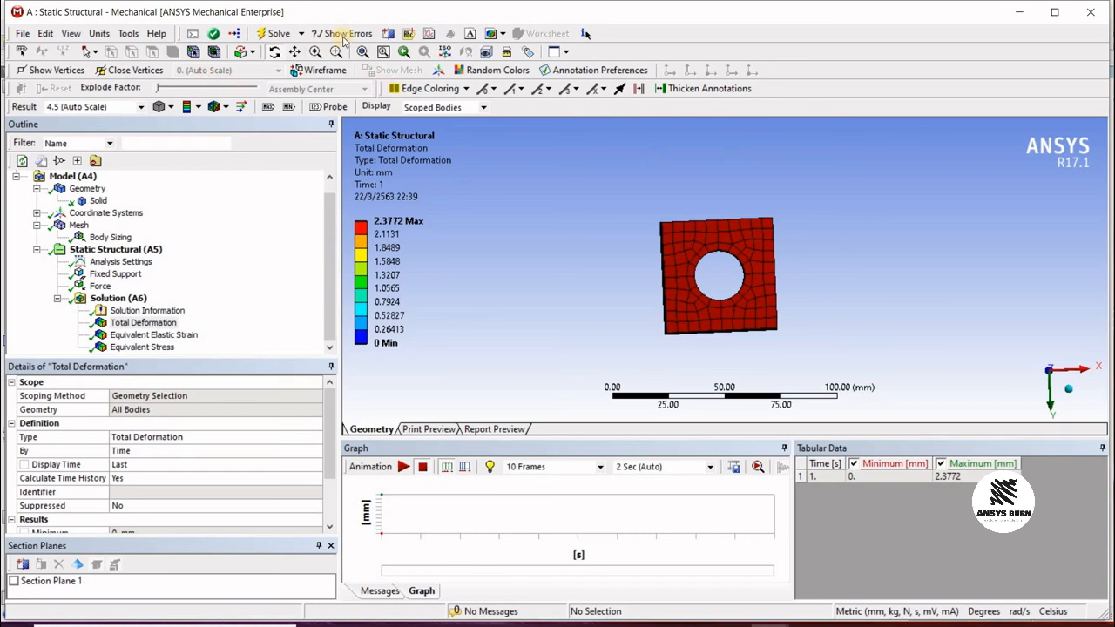
left_click(389, 34)
left_click_drag(718, 193, 740, 406)
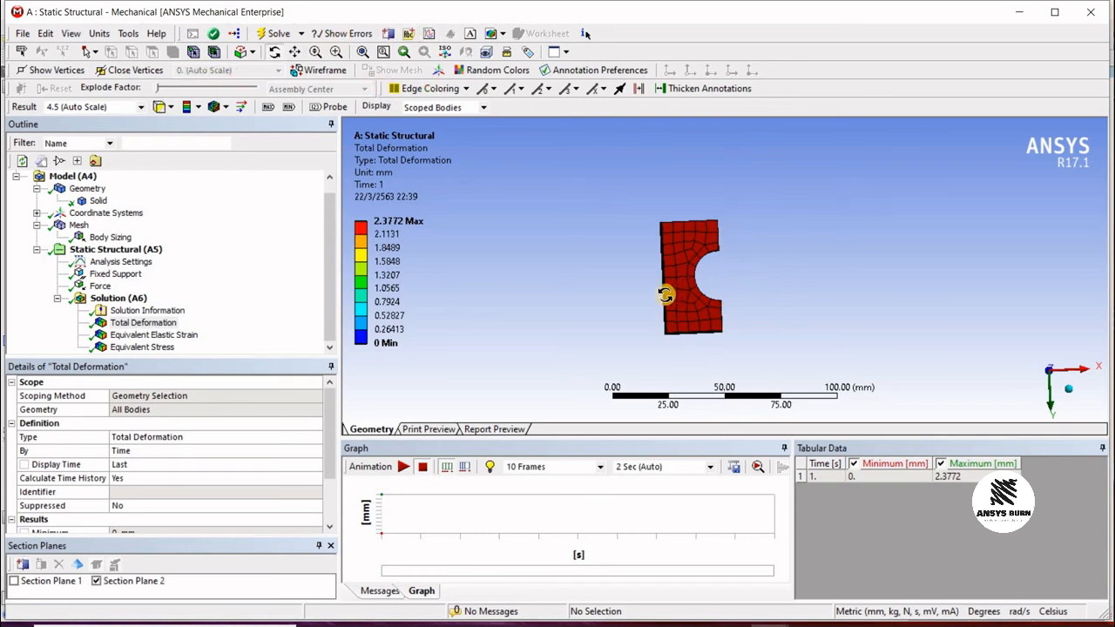
left_click_drag(665, 294, 593, 174)
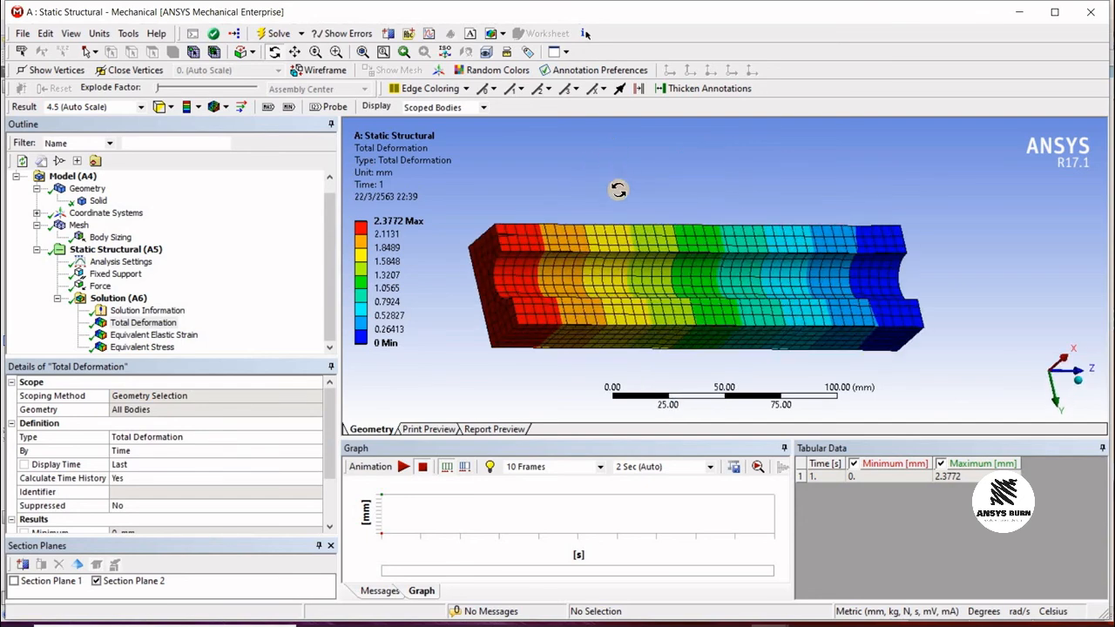